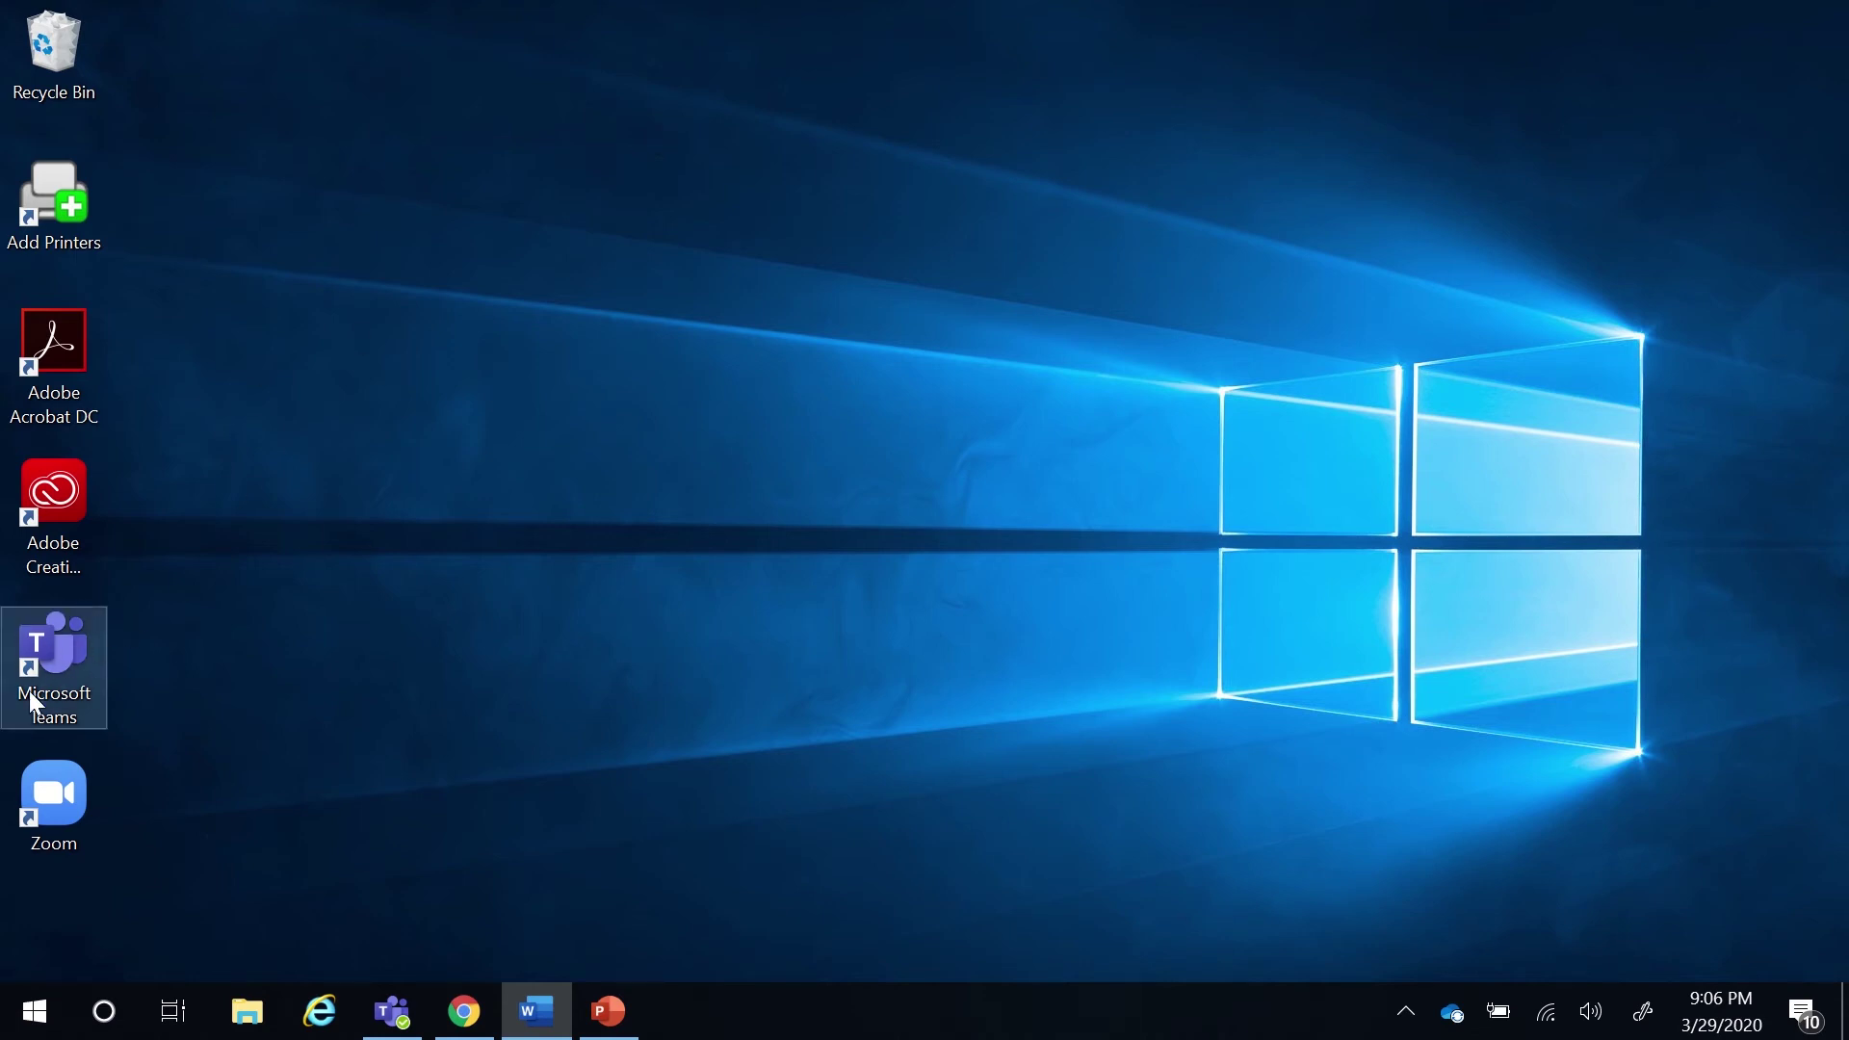
Search the computer for "team" to locate the Microsoft Teams app, and close the search.
{"action": "left_click", "coordinate": [109, 1010]}
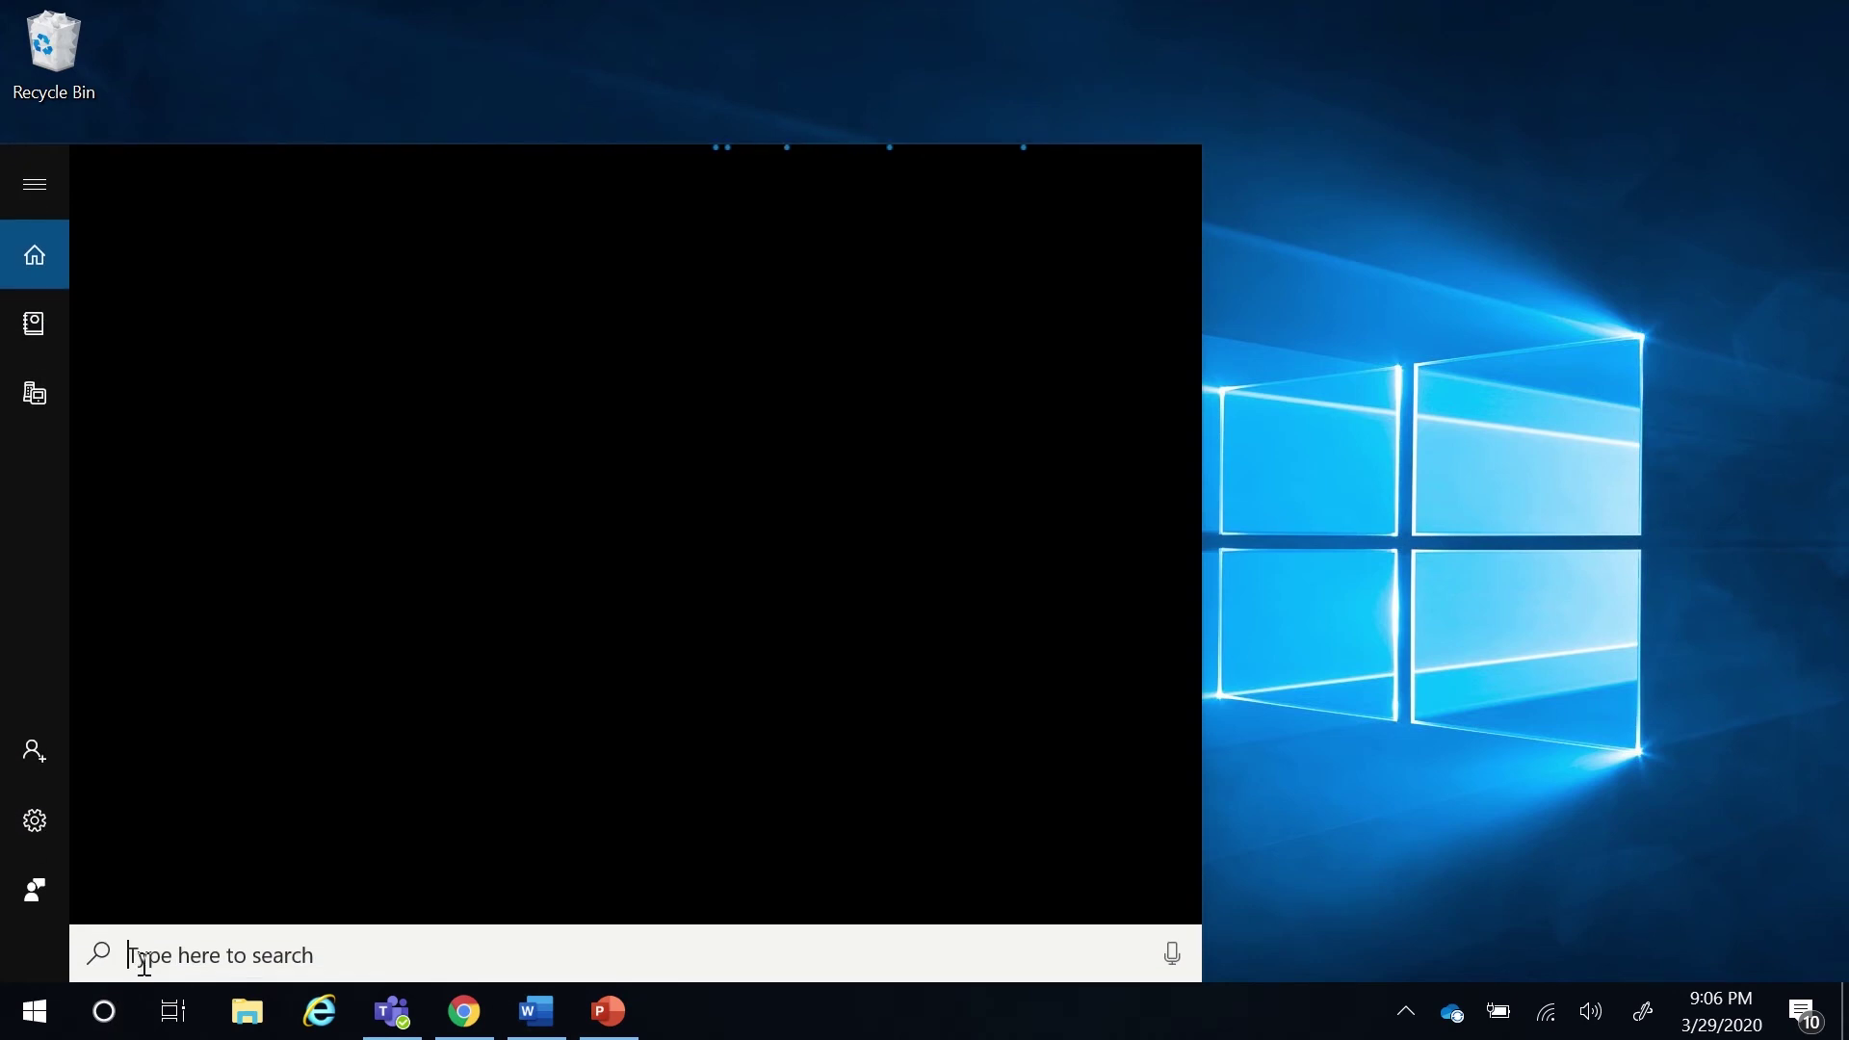
{"action": "type", "text": "team"}
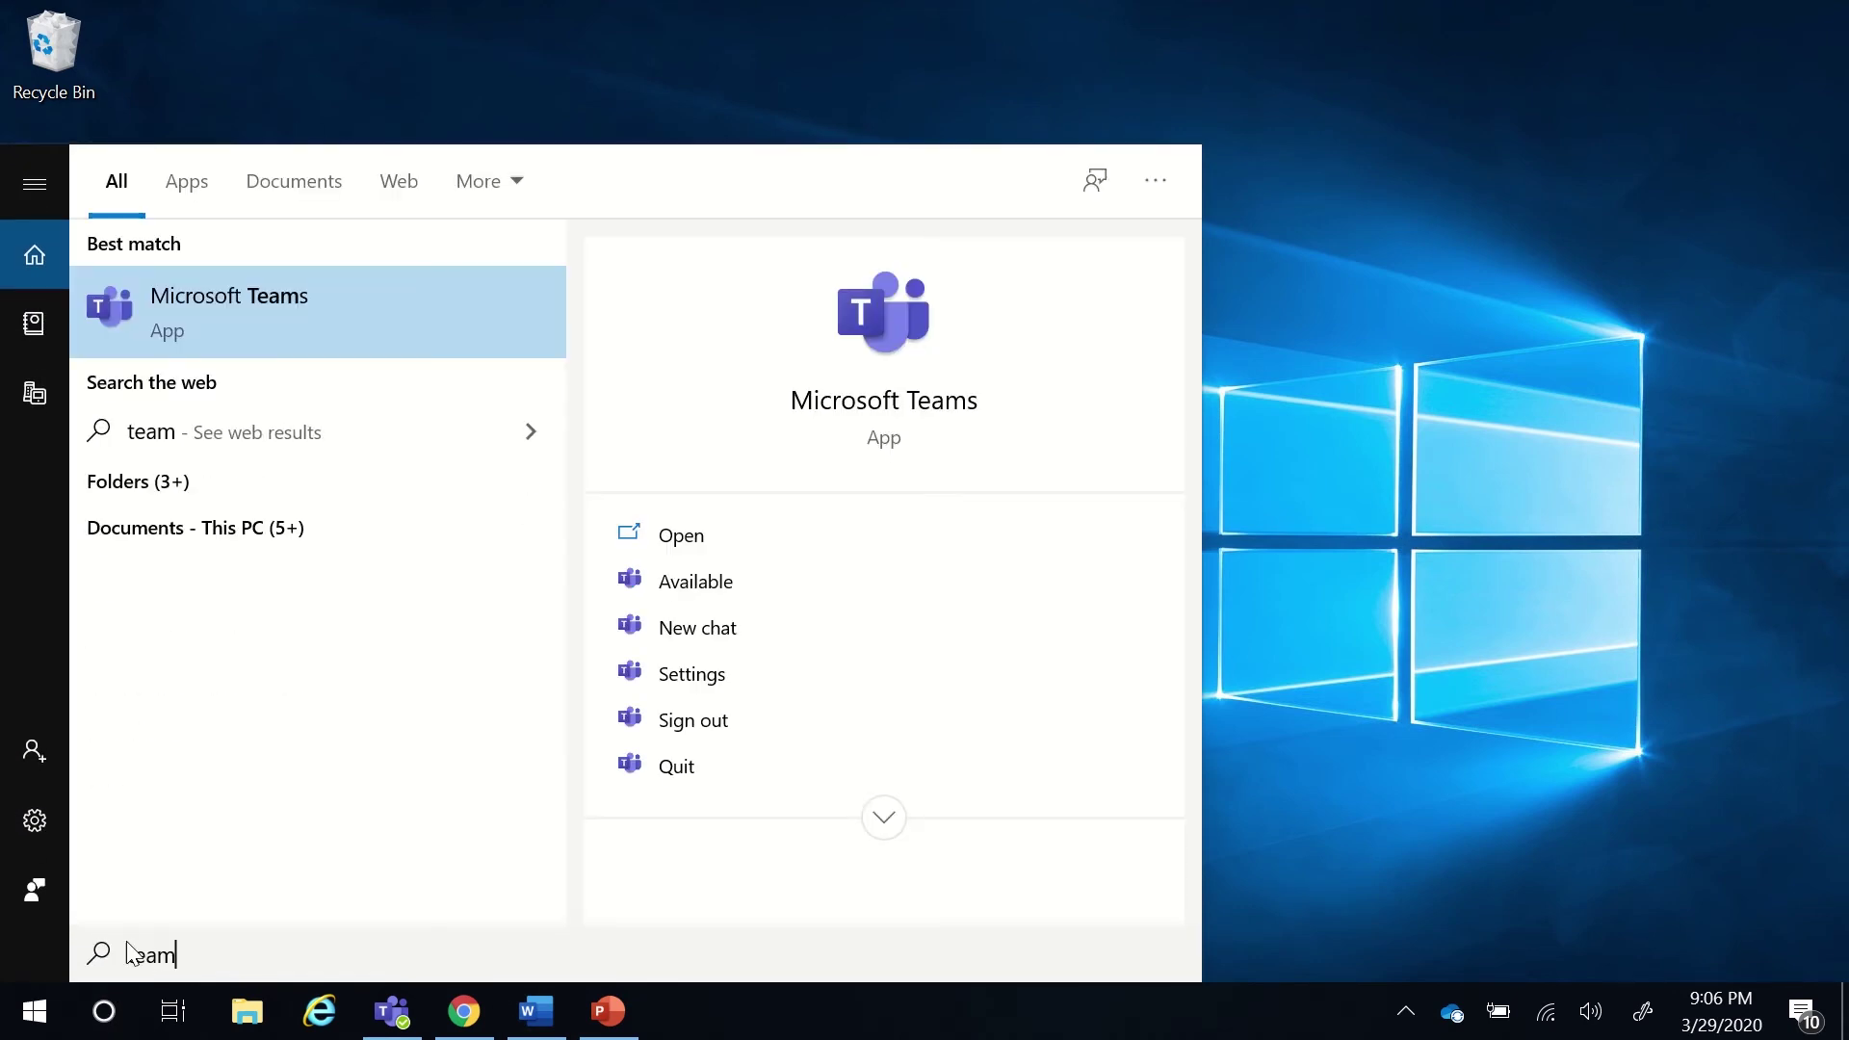
{"action": "left_click", "coordinate": [491, 66]}
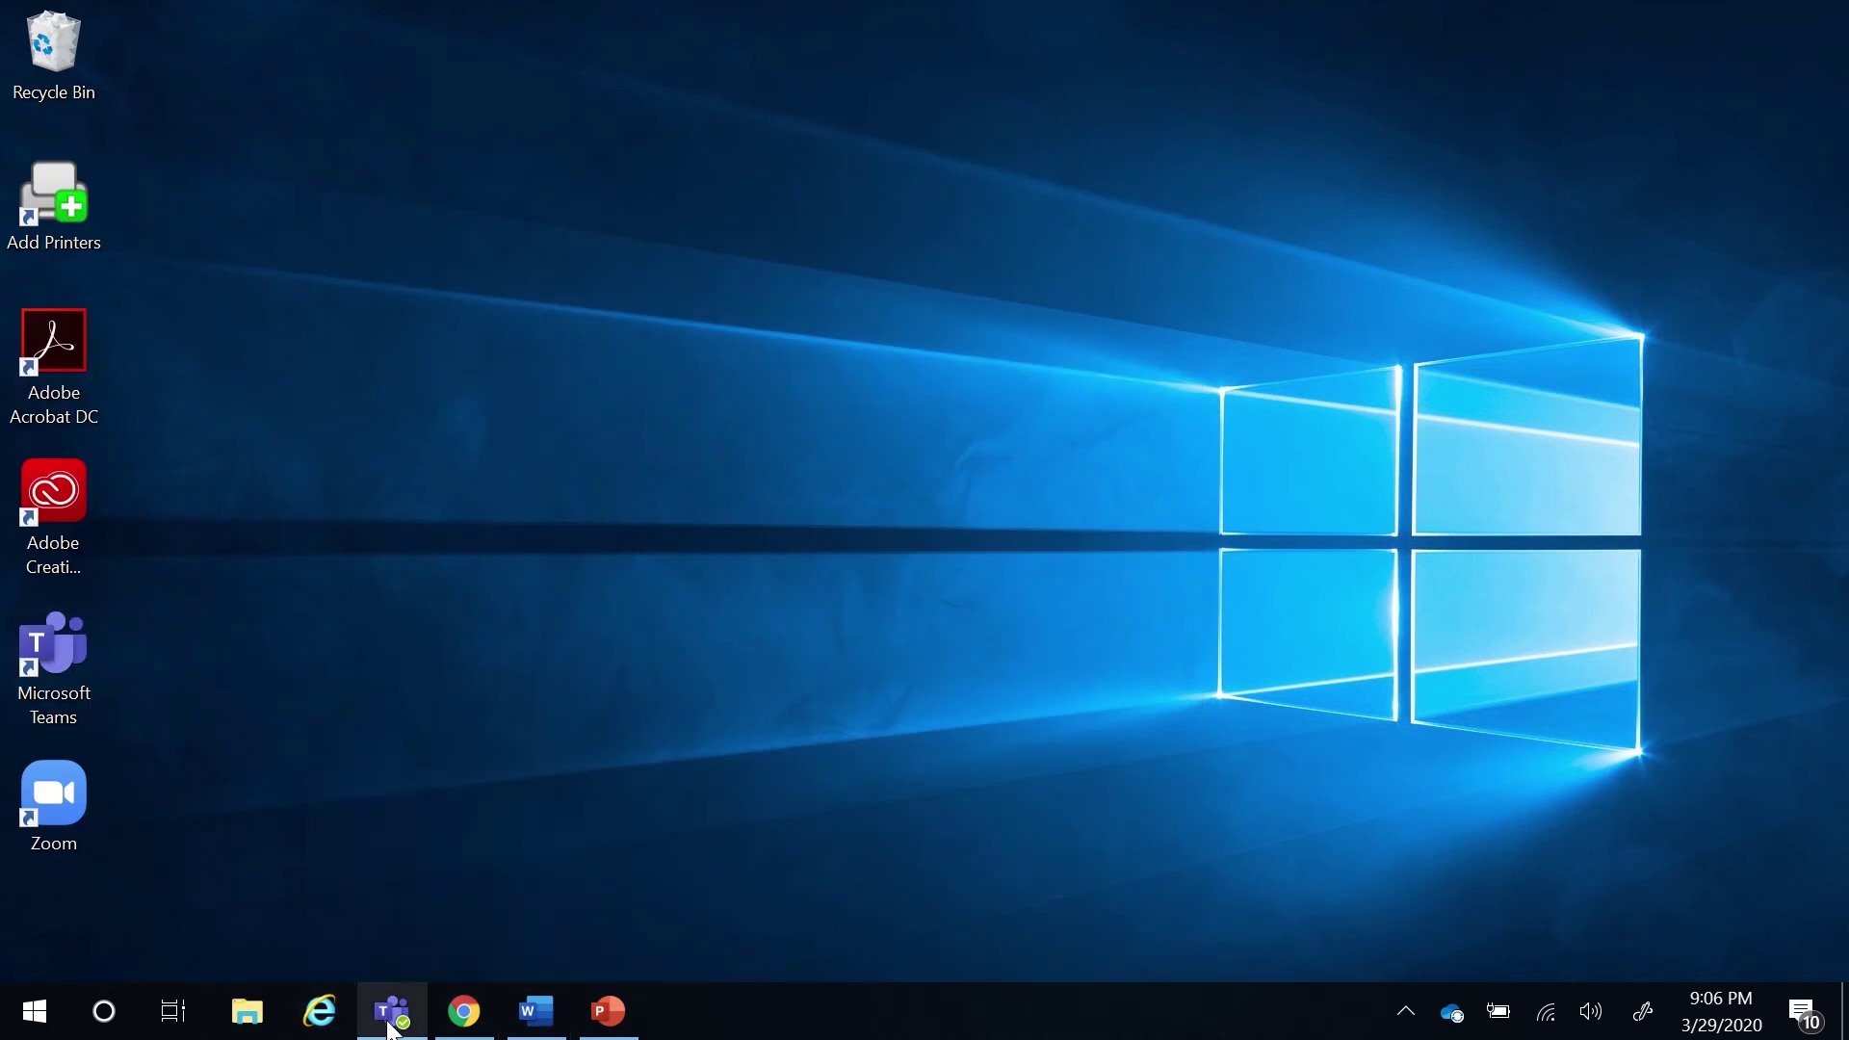
Switch to Chrome, open Teams through the Sehome High School site's Office 365 link, and display all teams.
{"action": "left_click", "coordinate": [462, 1029]}
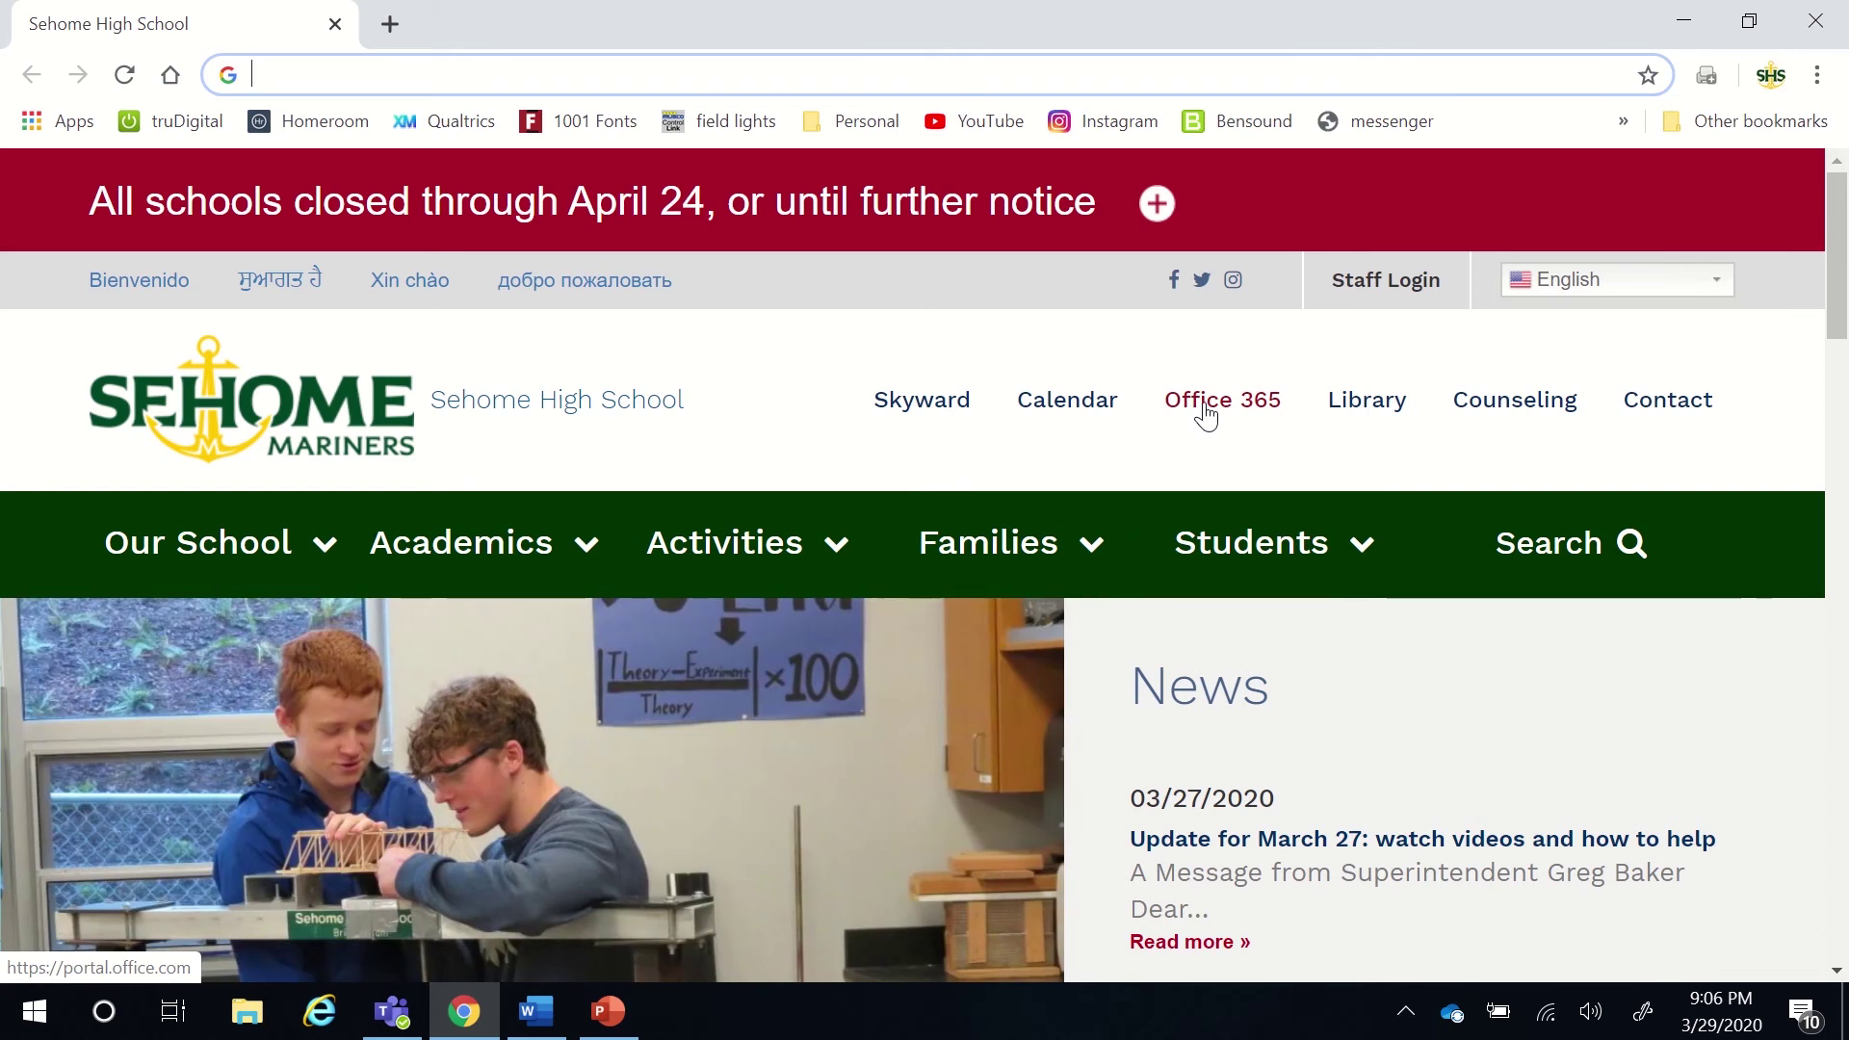
{"action": "left_click", "coordinate": [1206, 414]}
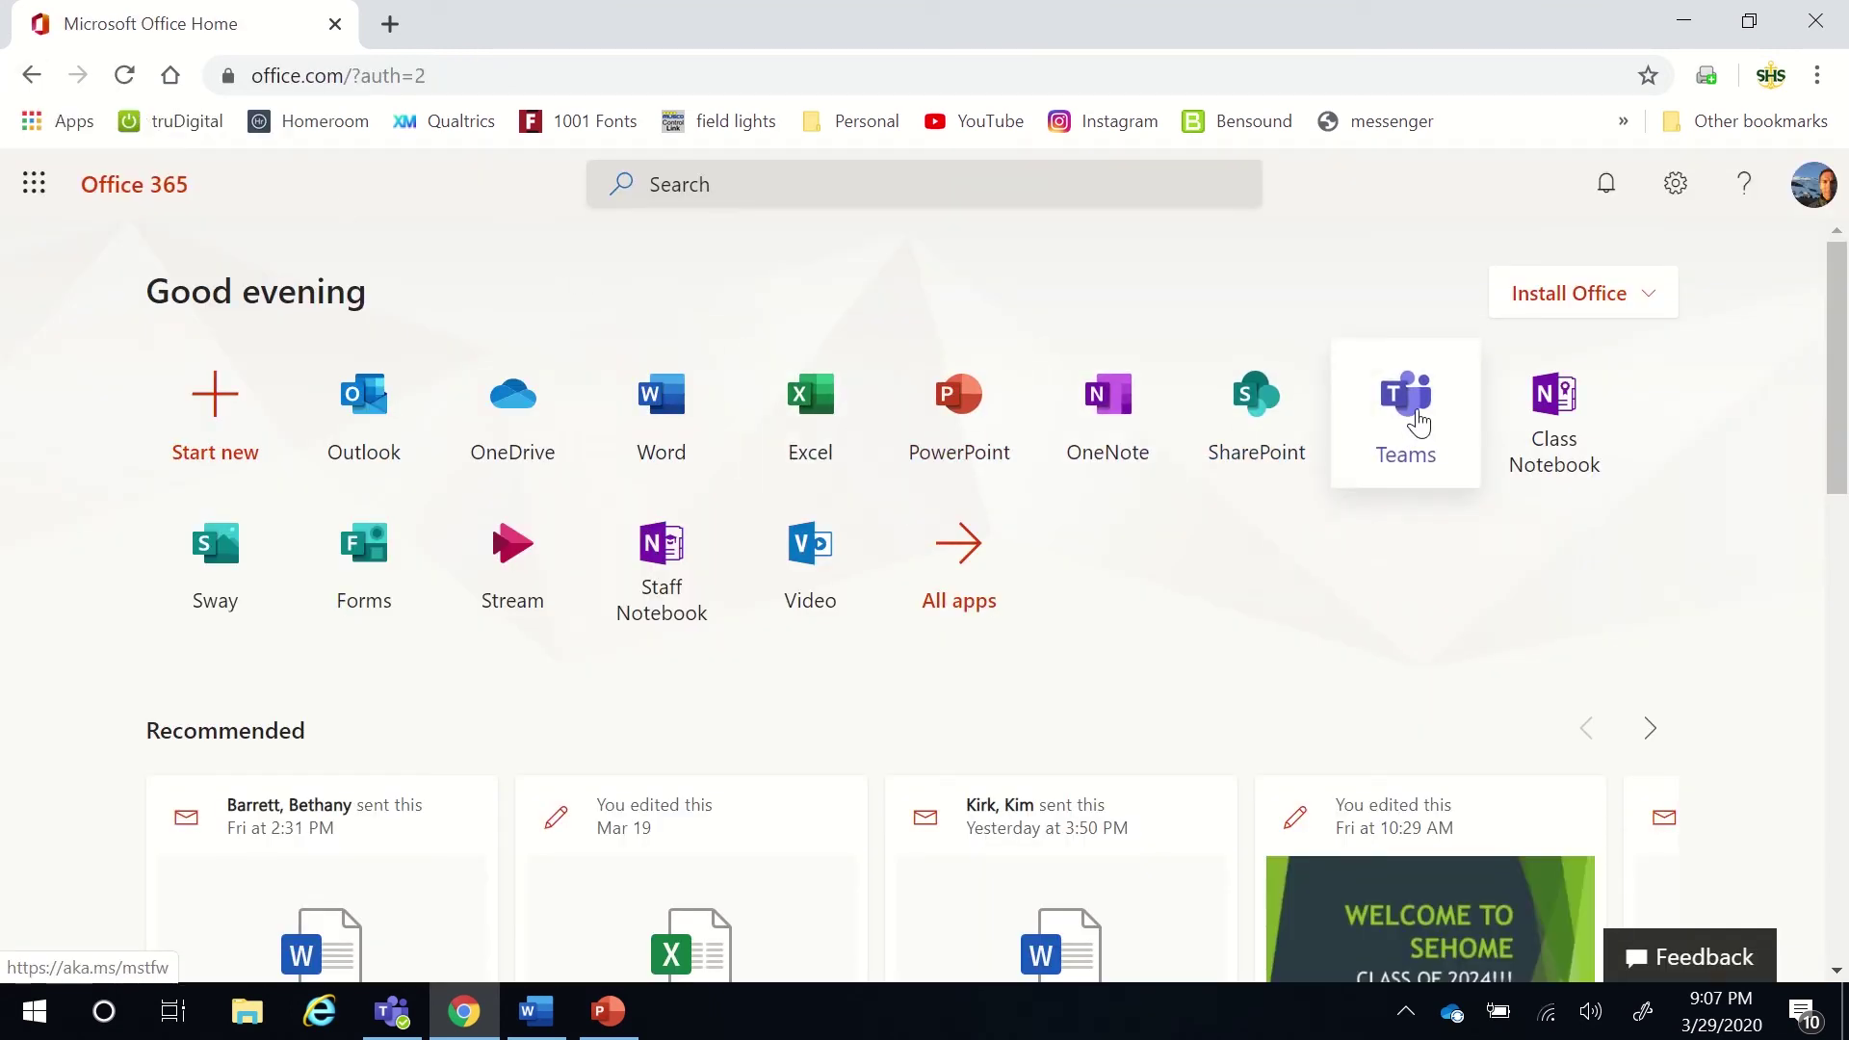
{"action": "left_click", "coordinate": [1421, 429]}
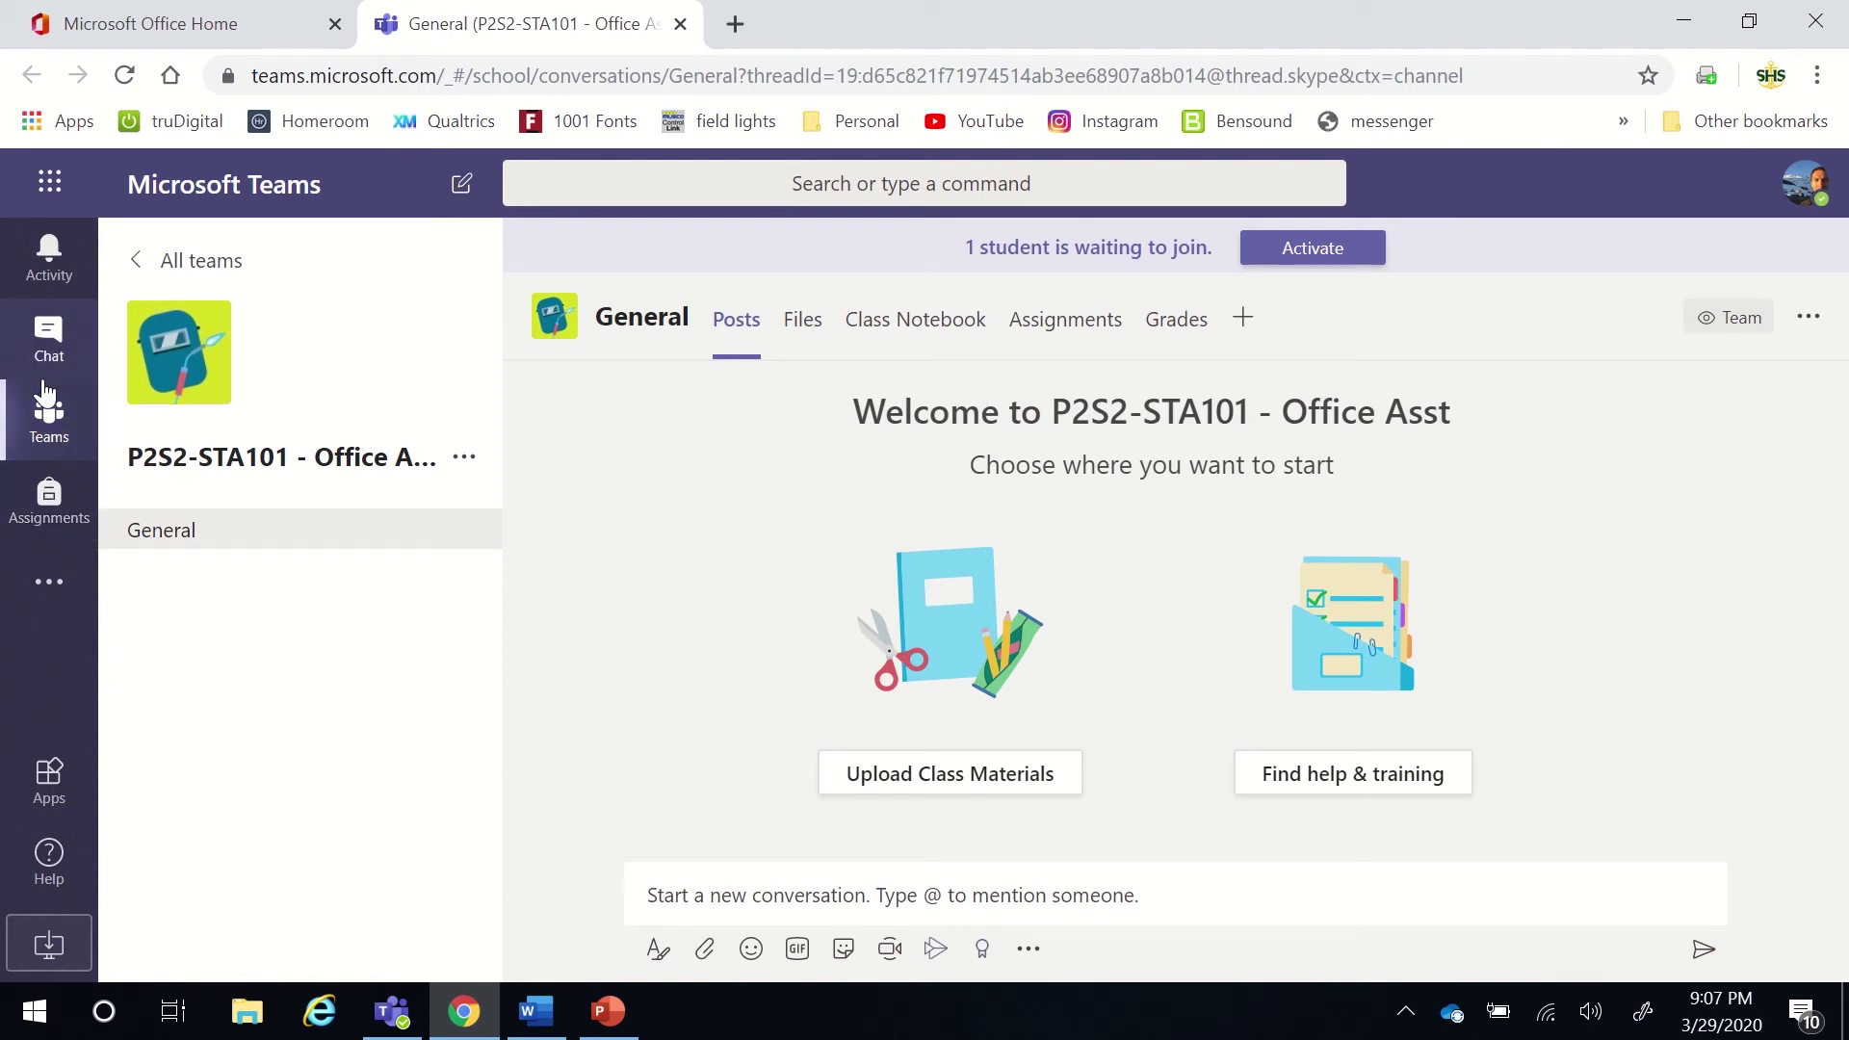
{"action": "left_click", "coordinate": [48, 430]}
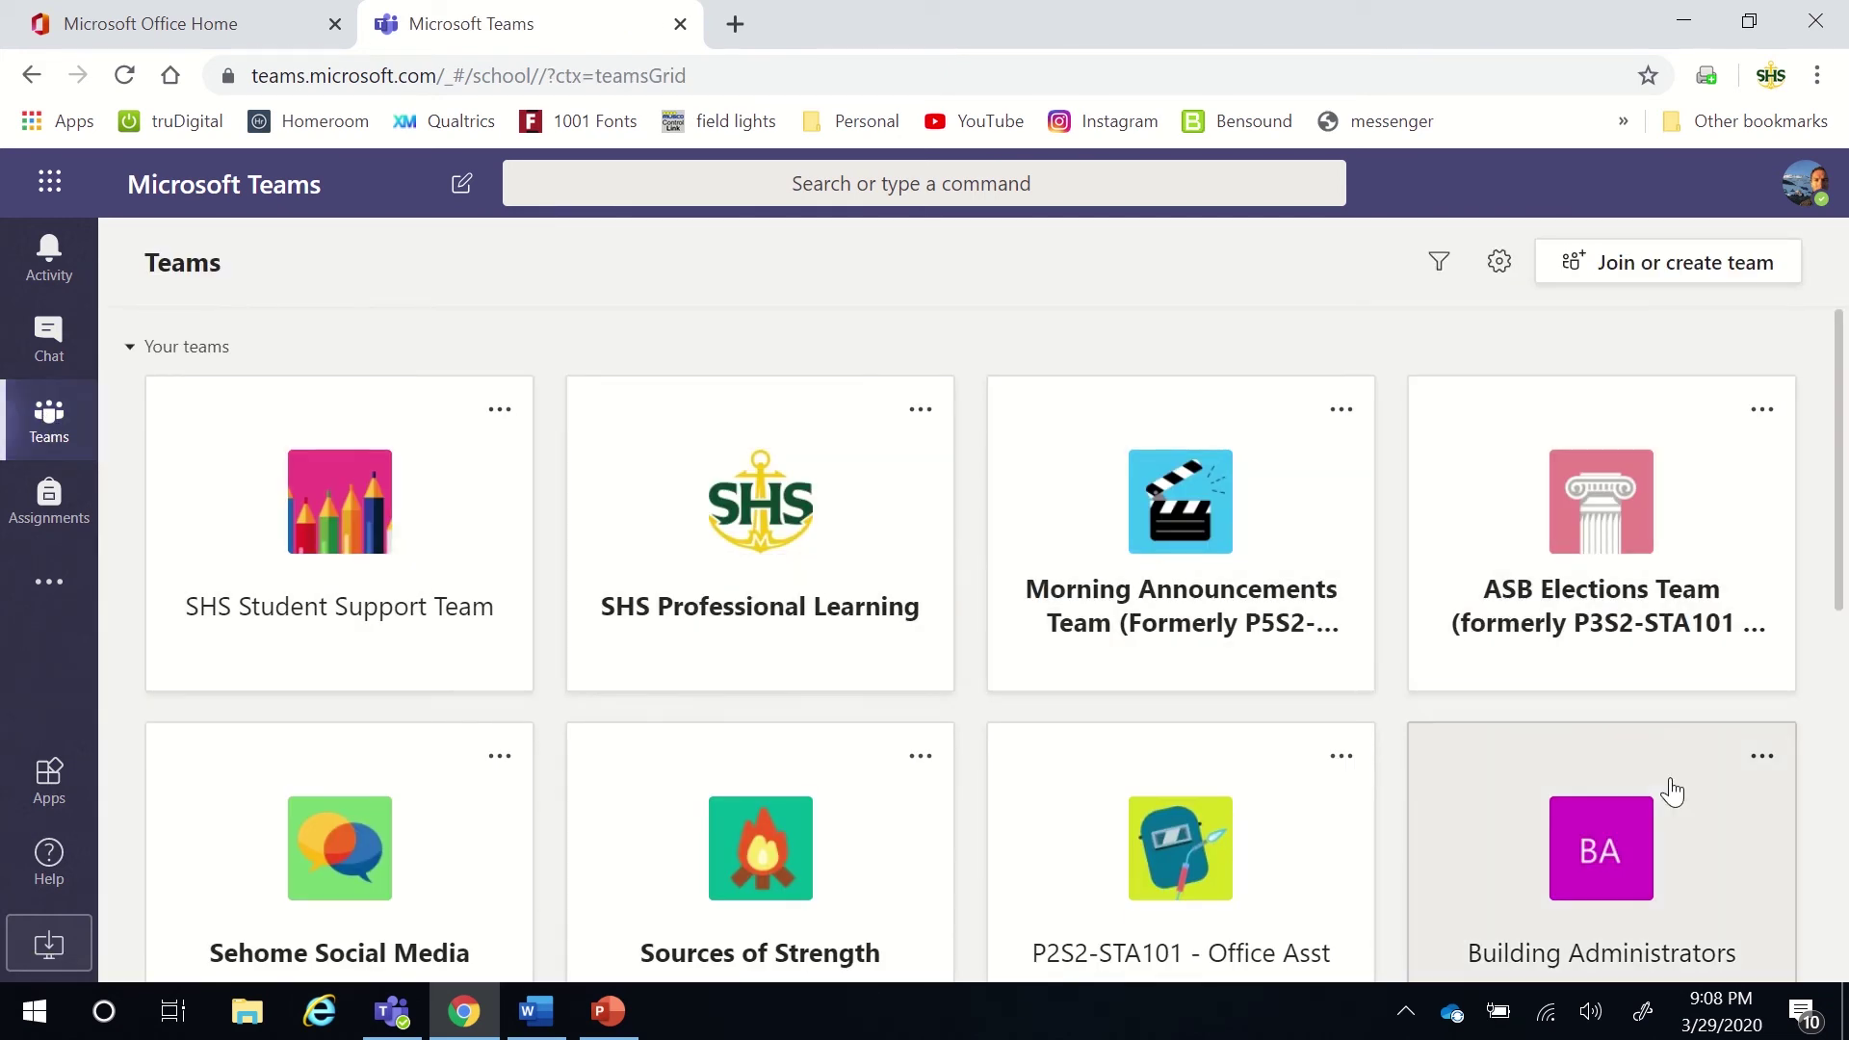
Hide the P7S2, P6S2 and P4S2 STA101 - Office Asst teams from the teams overview.
{"action": "scroll", "coordinate": [470, 742], "scroll_direction": "down", "scroll_amount": 6}
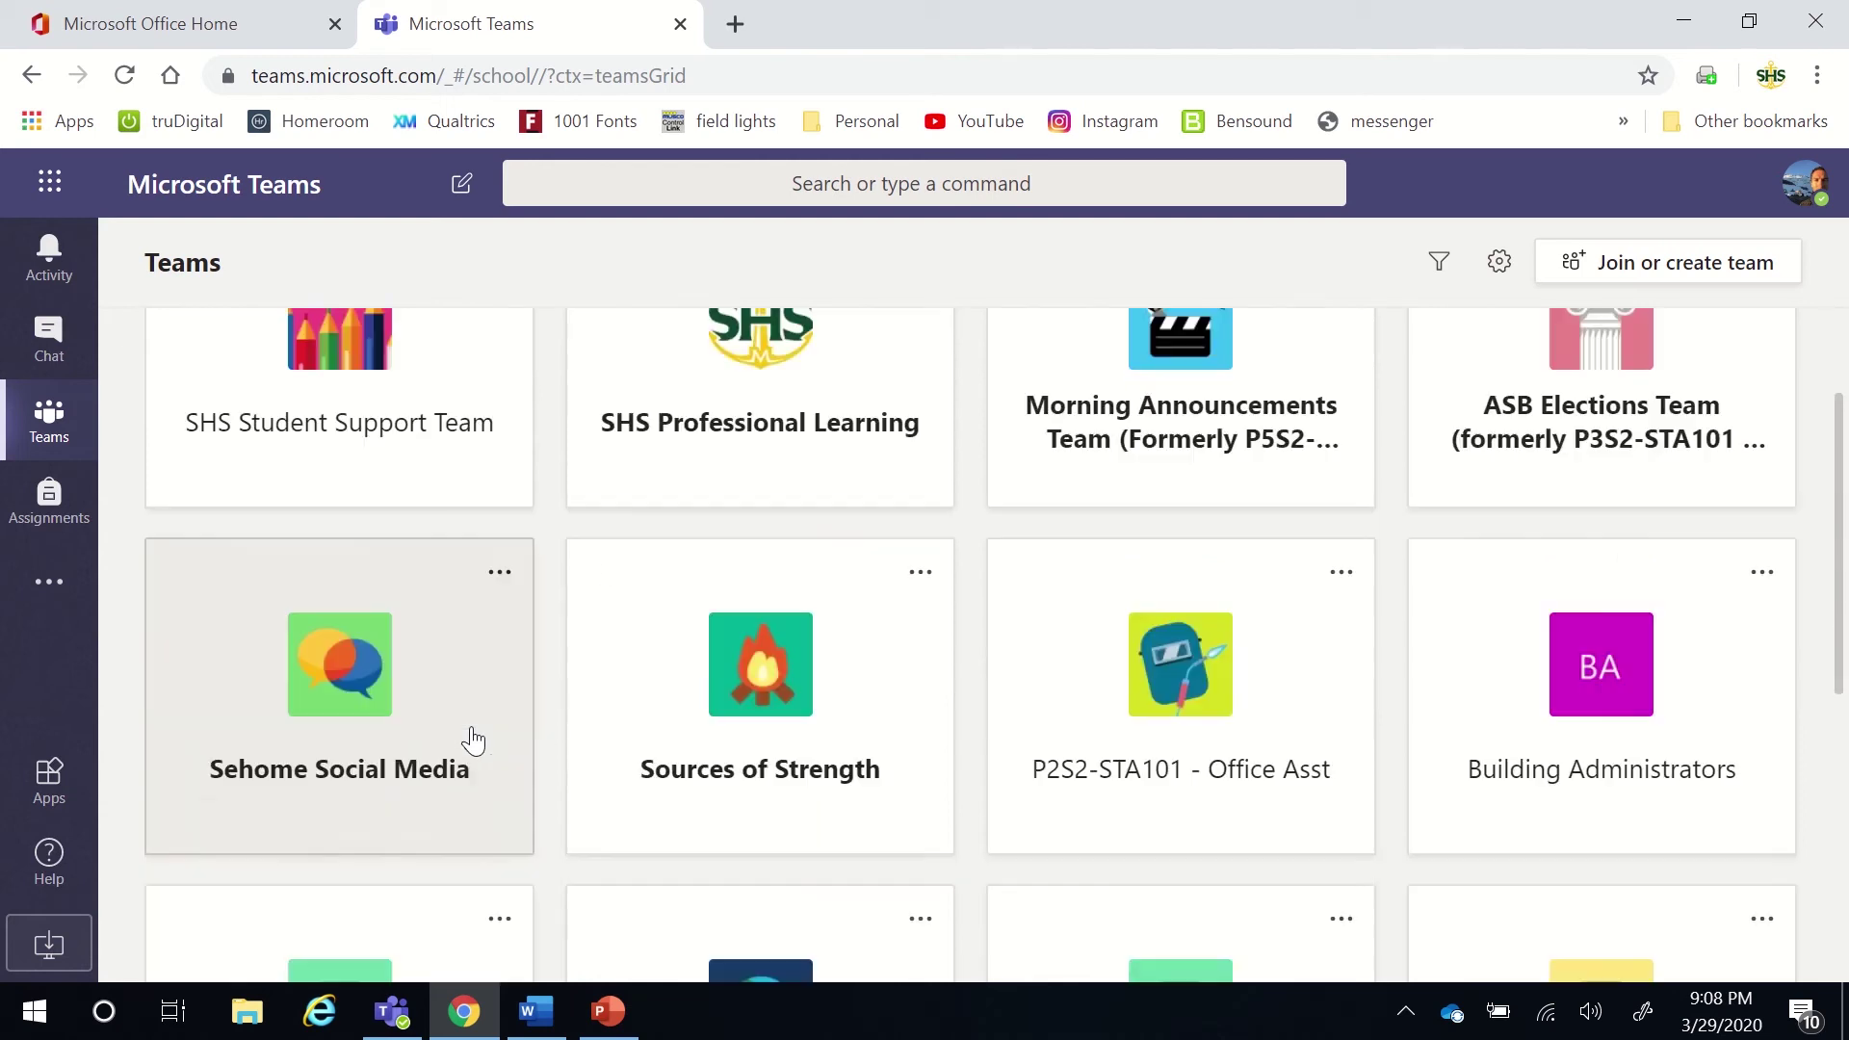
{"action": "scroll", "coordinate": [404, 722], "scroll_direction": "down", "scroll_amount": 3}
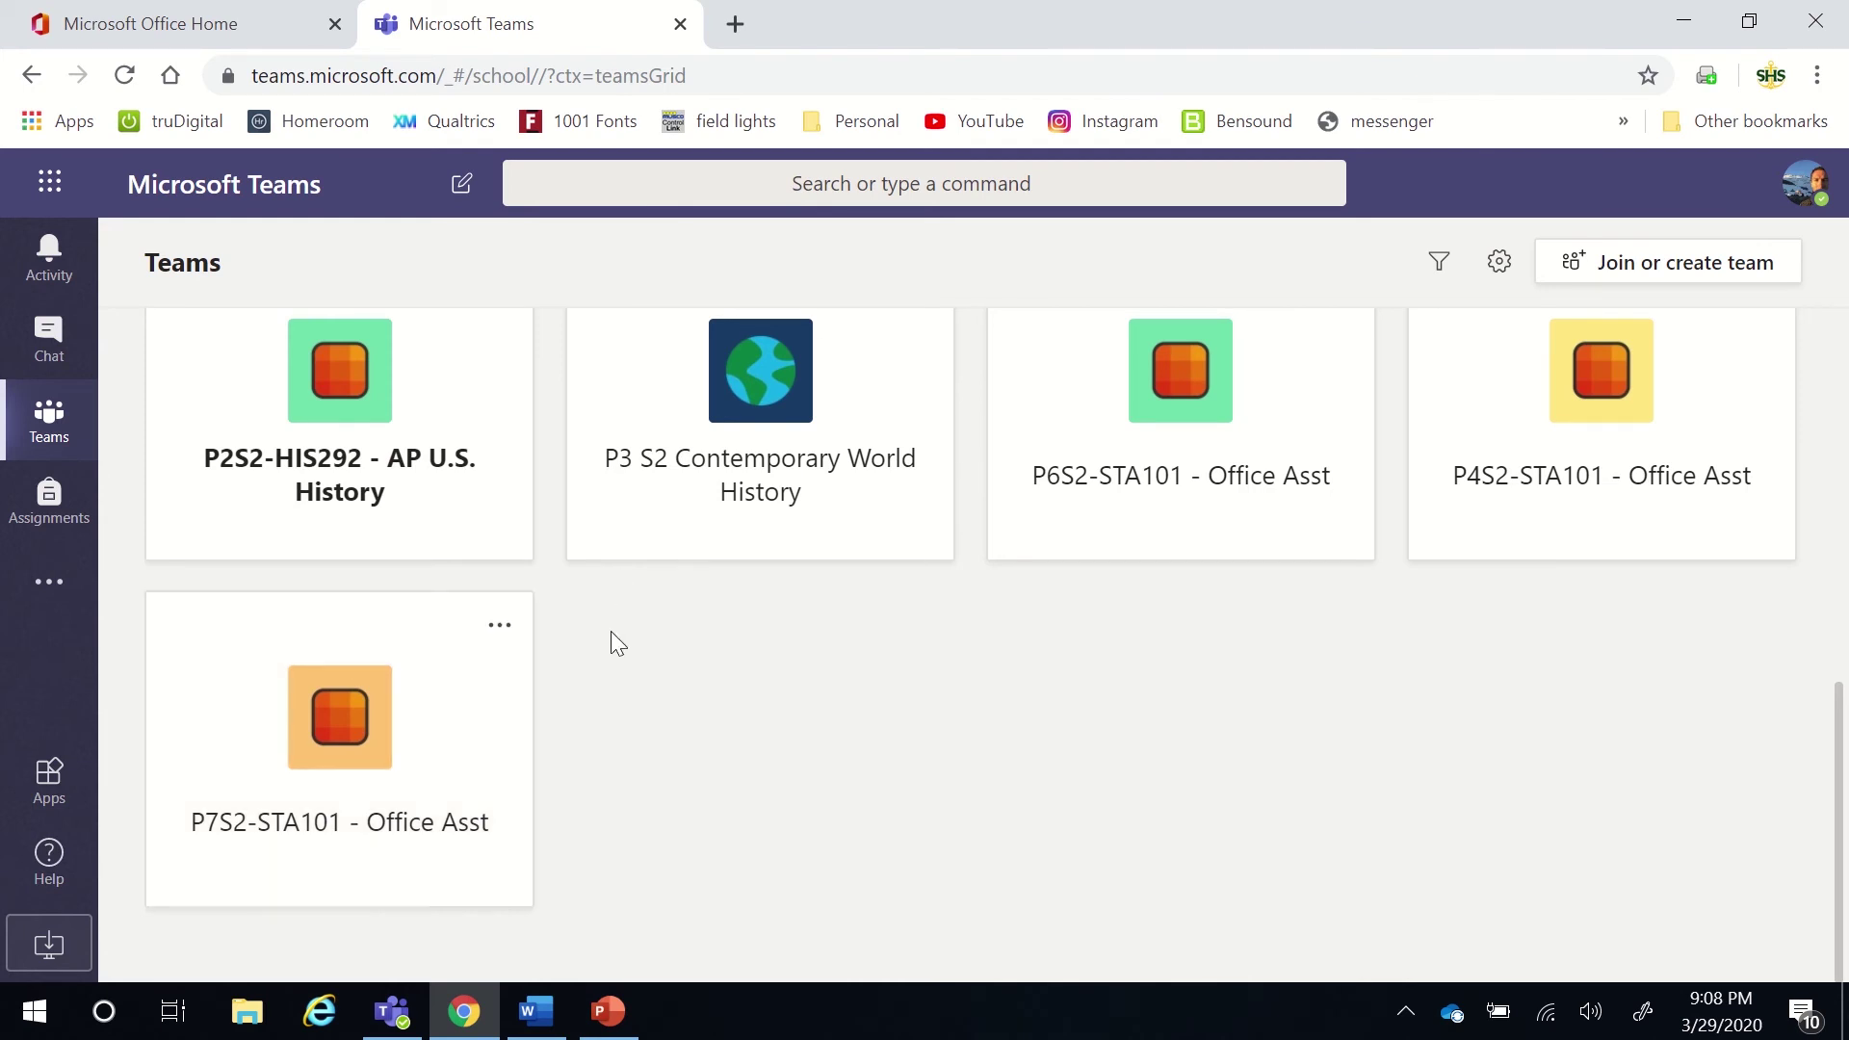
{"action": "scroll", "coordinate": [611, 645], "scroll_direction": "up", "scroll_amount": 2}
{"action": "scroll", "coordinate": [603, 761], "scroll_direction": "down", "scroll_amount": 2}
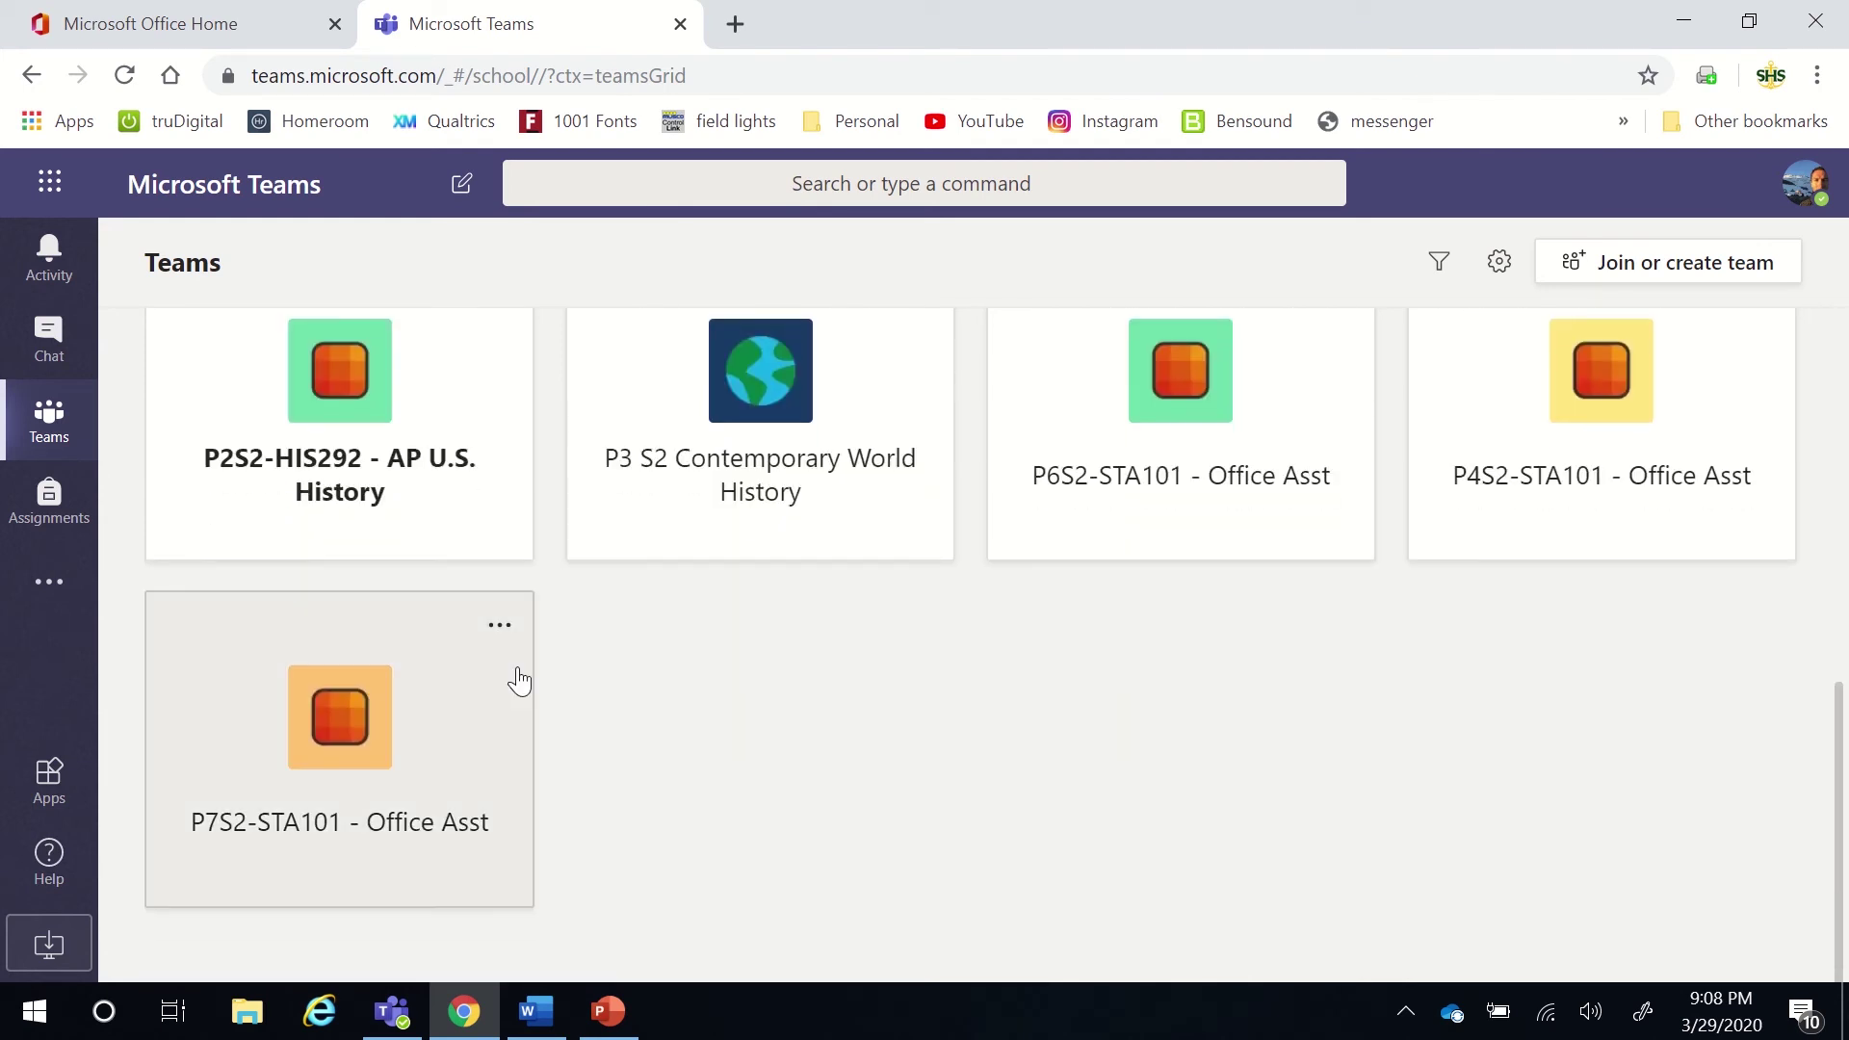
{"action": "left_click", "coordinate": [500, 625]}
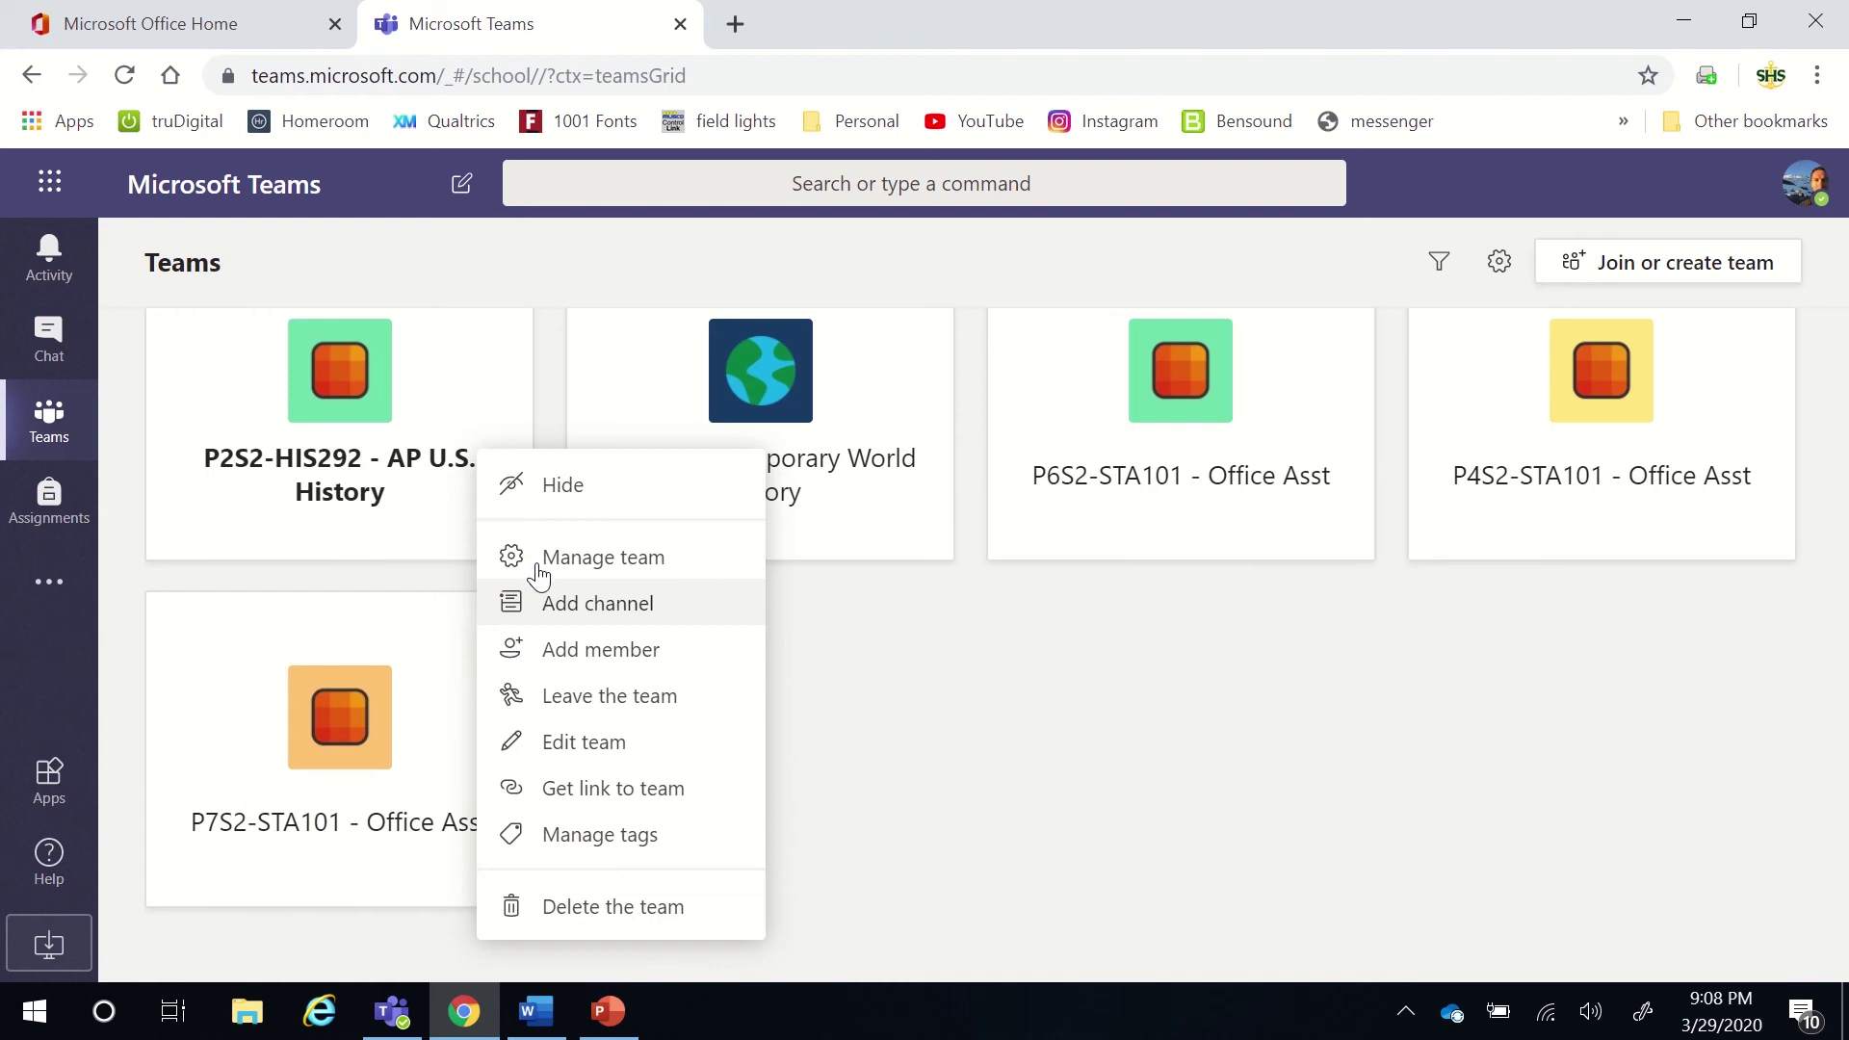
{"action": "left_click", "coordinate": [554, 486]}
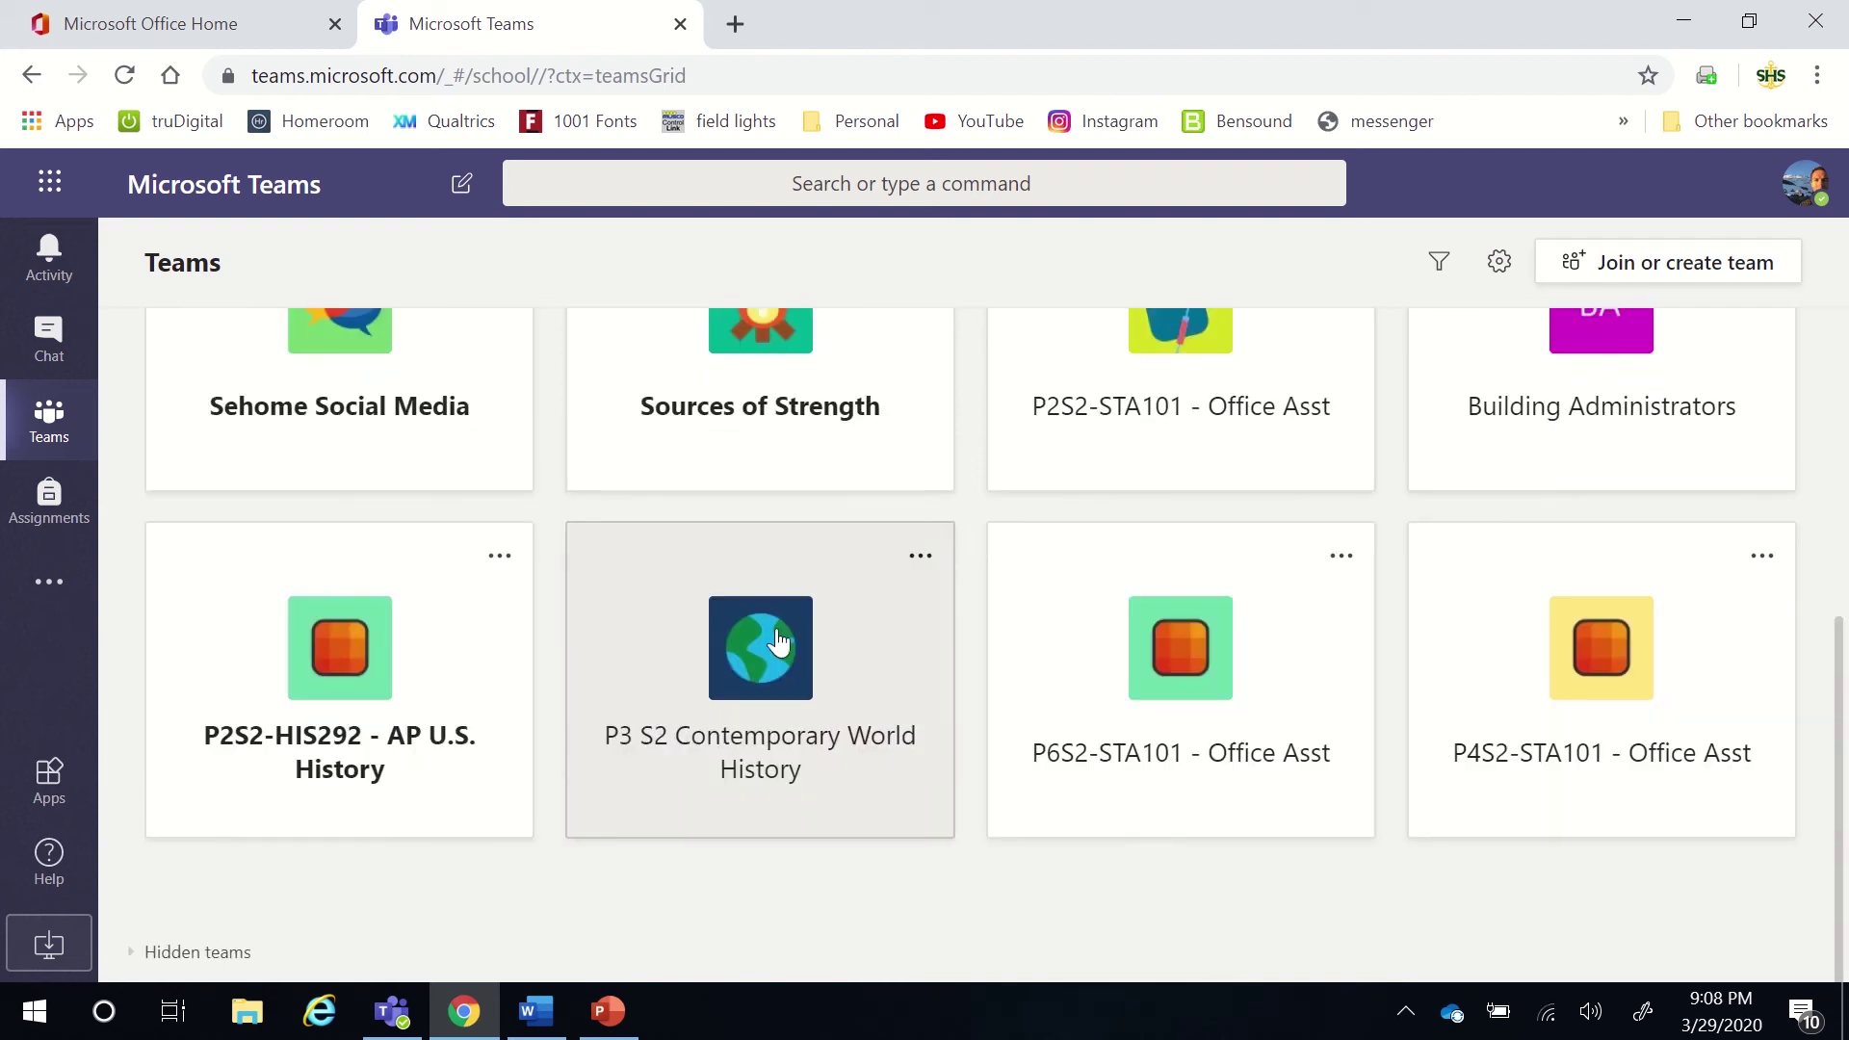
{"action": "left_click", "coordinate": [1340, 558]}
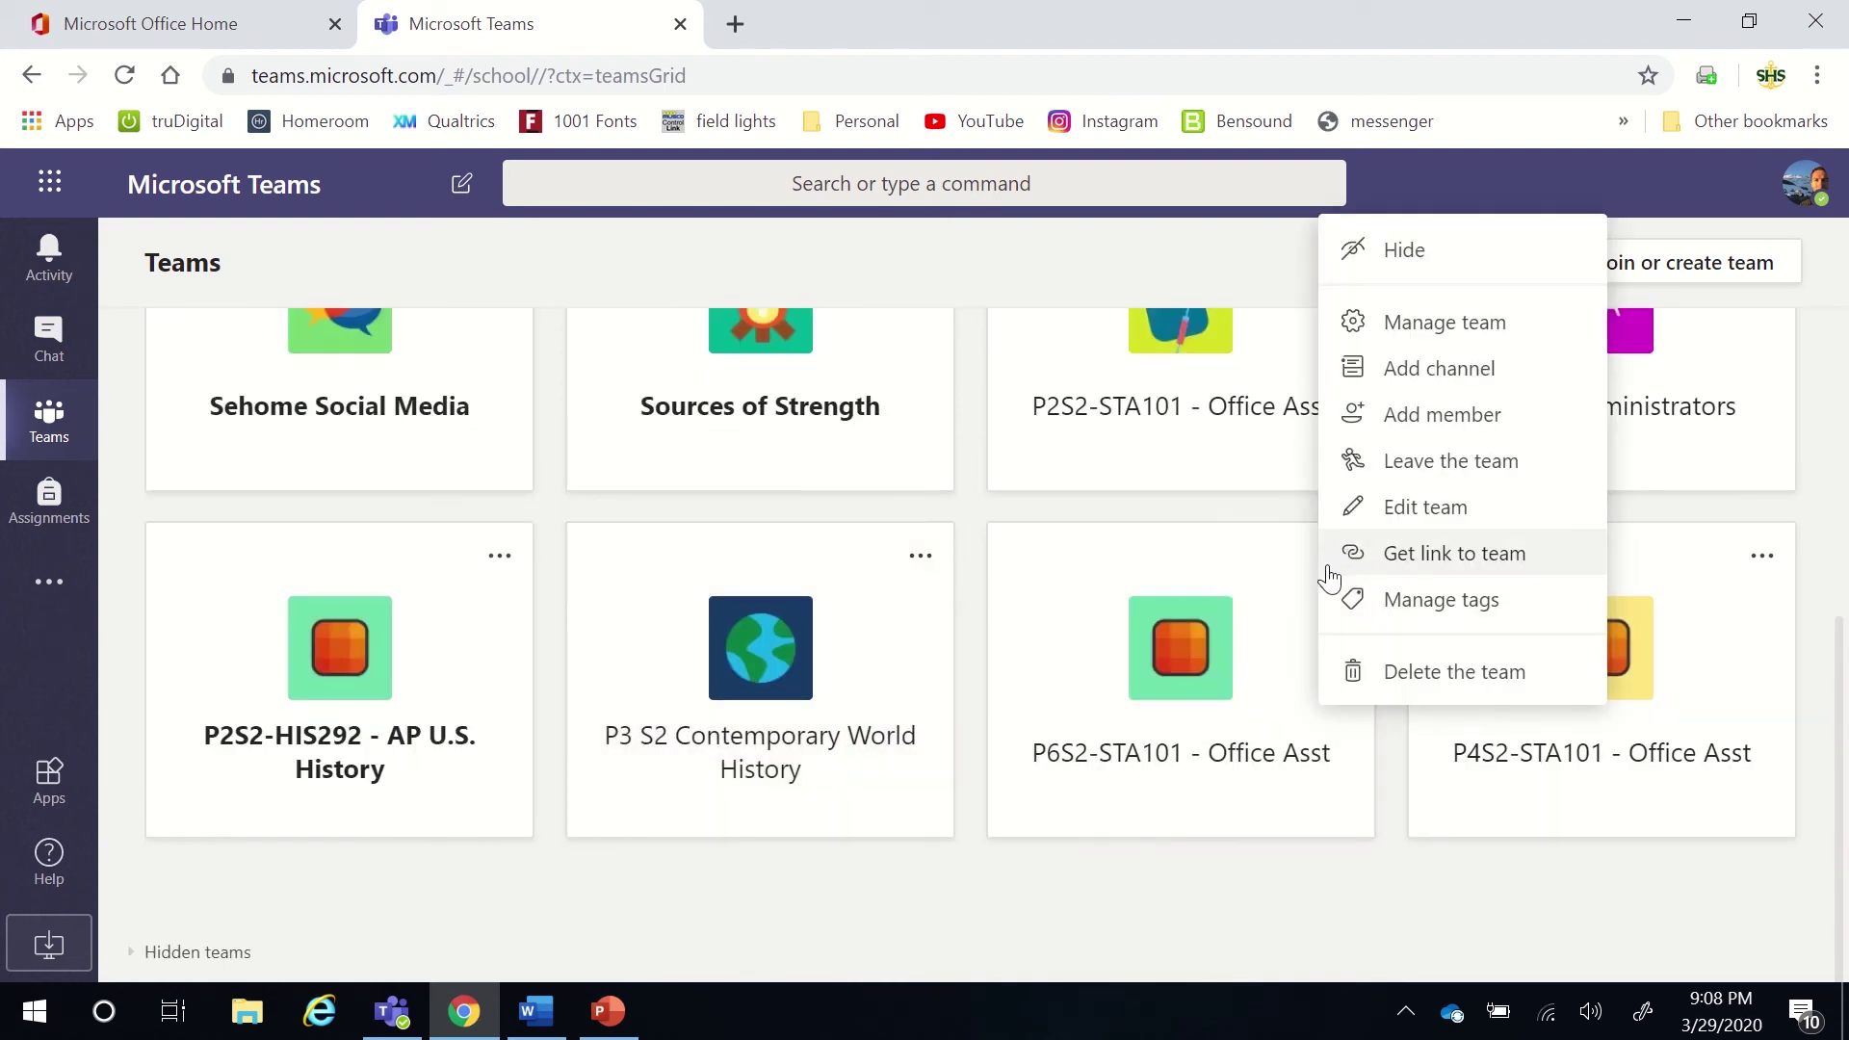
{"action": "left_click", "coordinate": [1396, 256]}
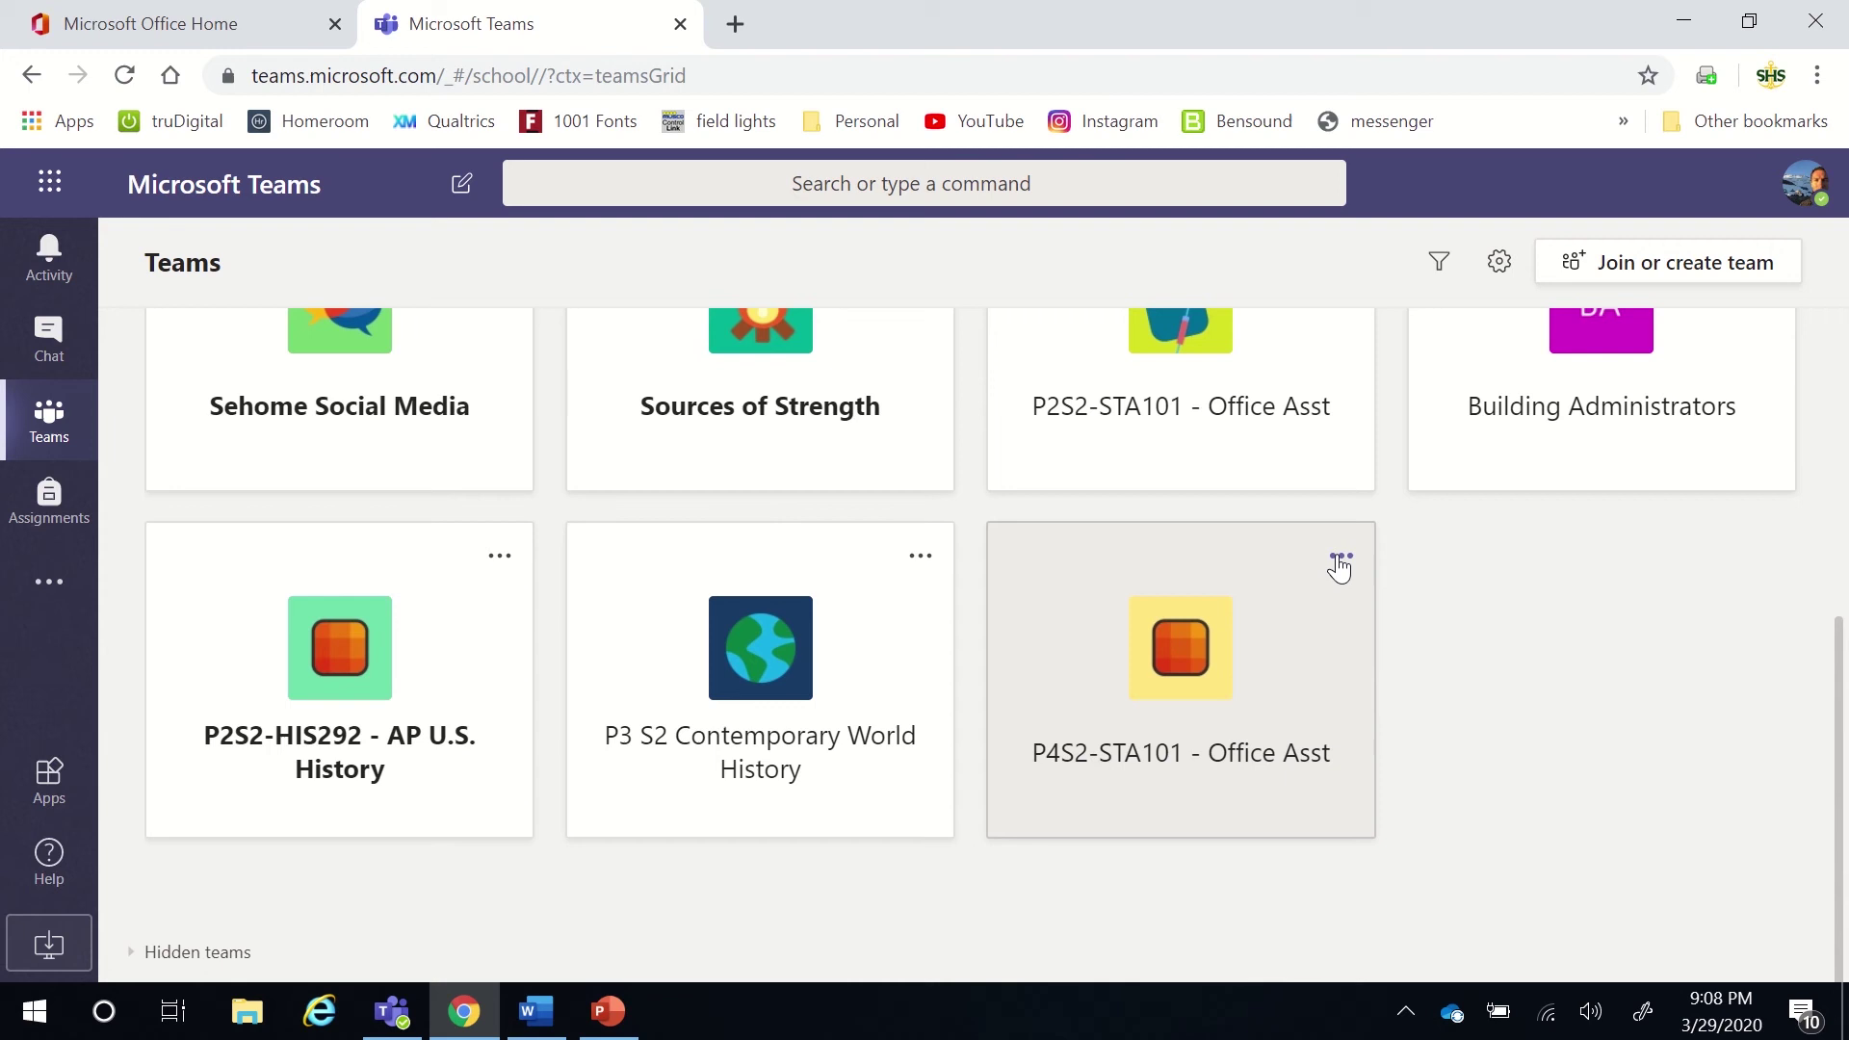
{"action": "left_click", "coordinate": [1340, 557]}
{"action": "left_click", "coordinate": [1420, 248]}
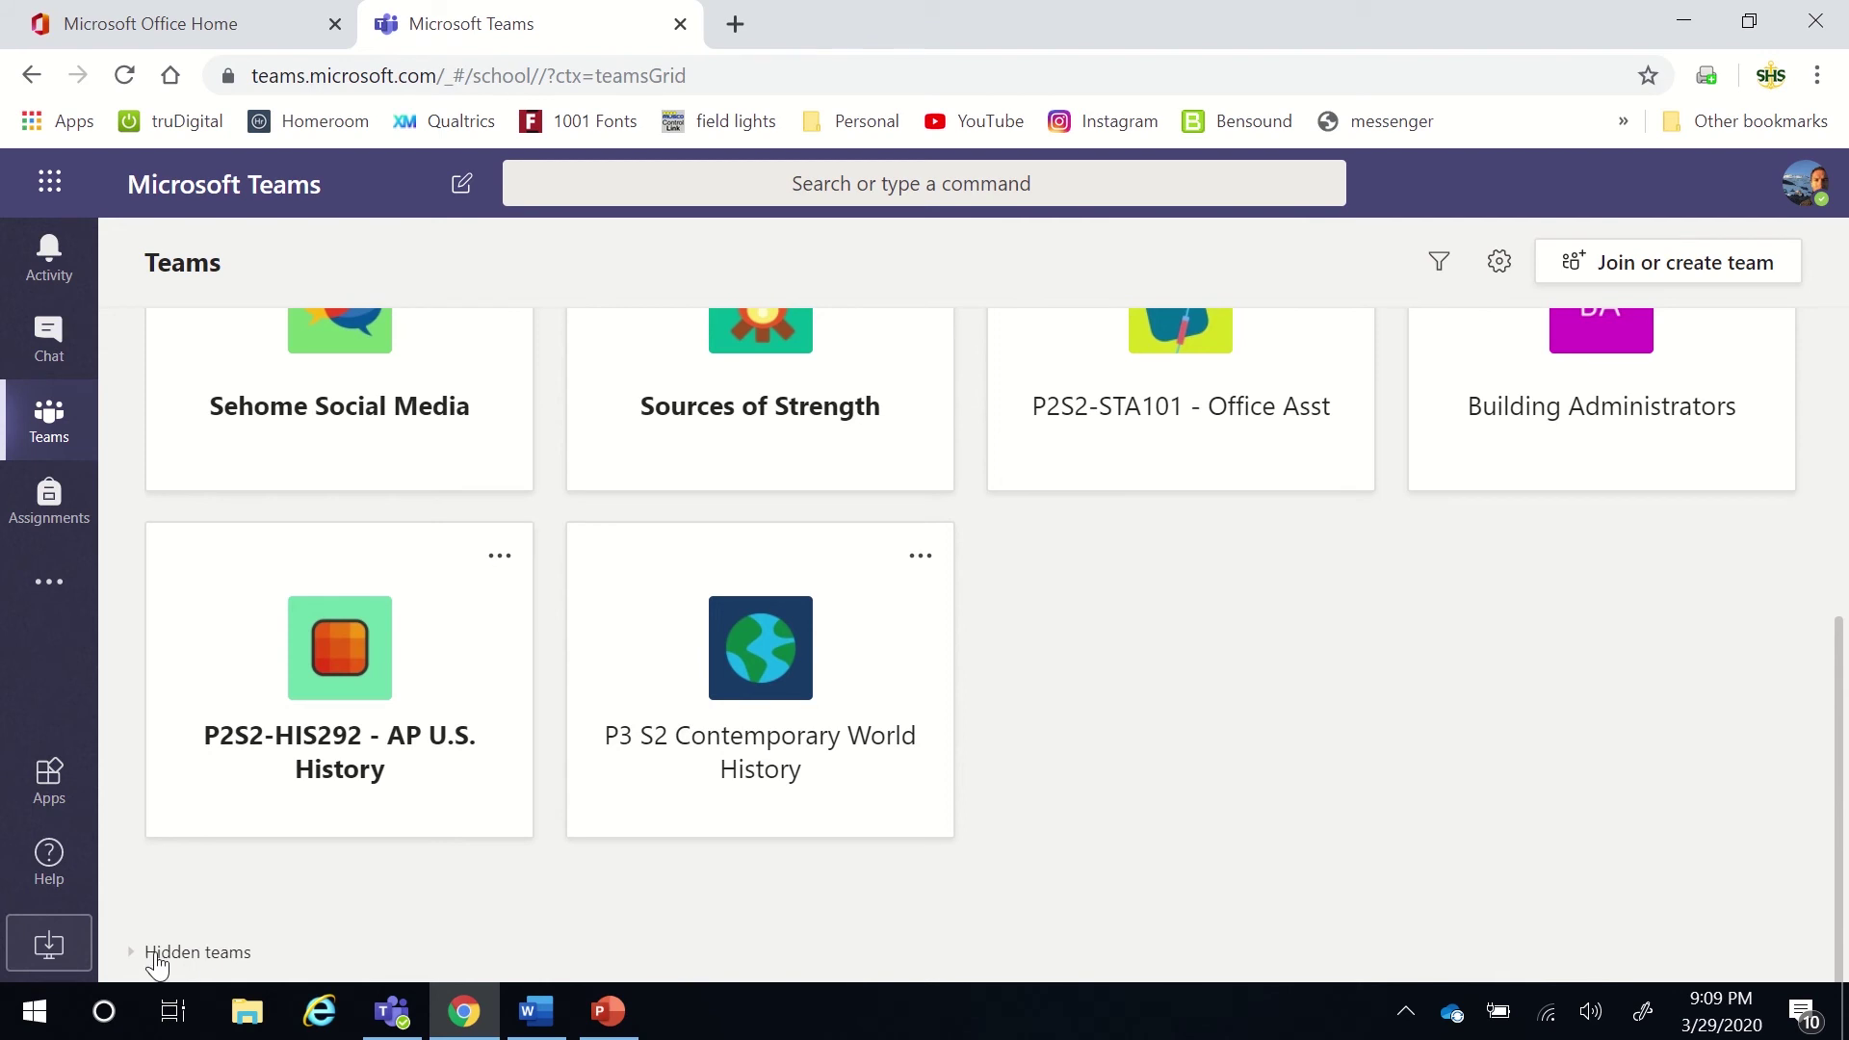
Expand the hidden teams and show the P4S2-STA101 - Office Asst team again.
{"action": "left_click", "coordinate": [156, 956]}
{"action": "scroll", "coordinate": [359, 768], "scroll_direction": "down", "scroll_amount": 1}
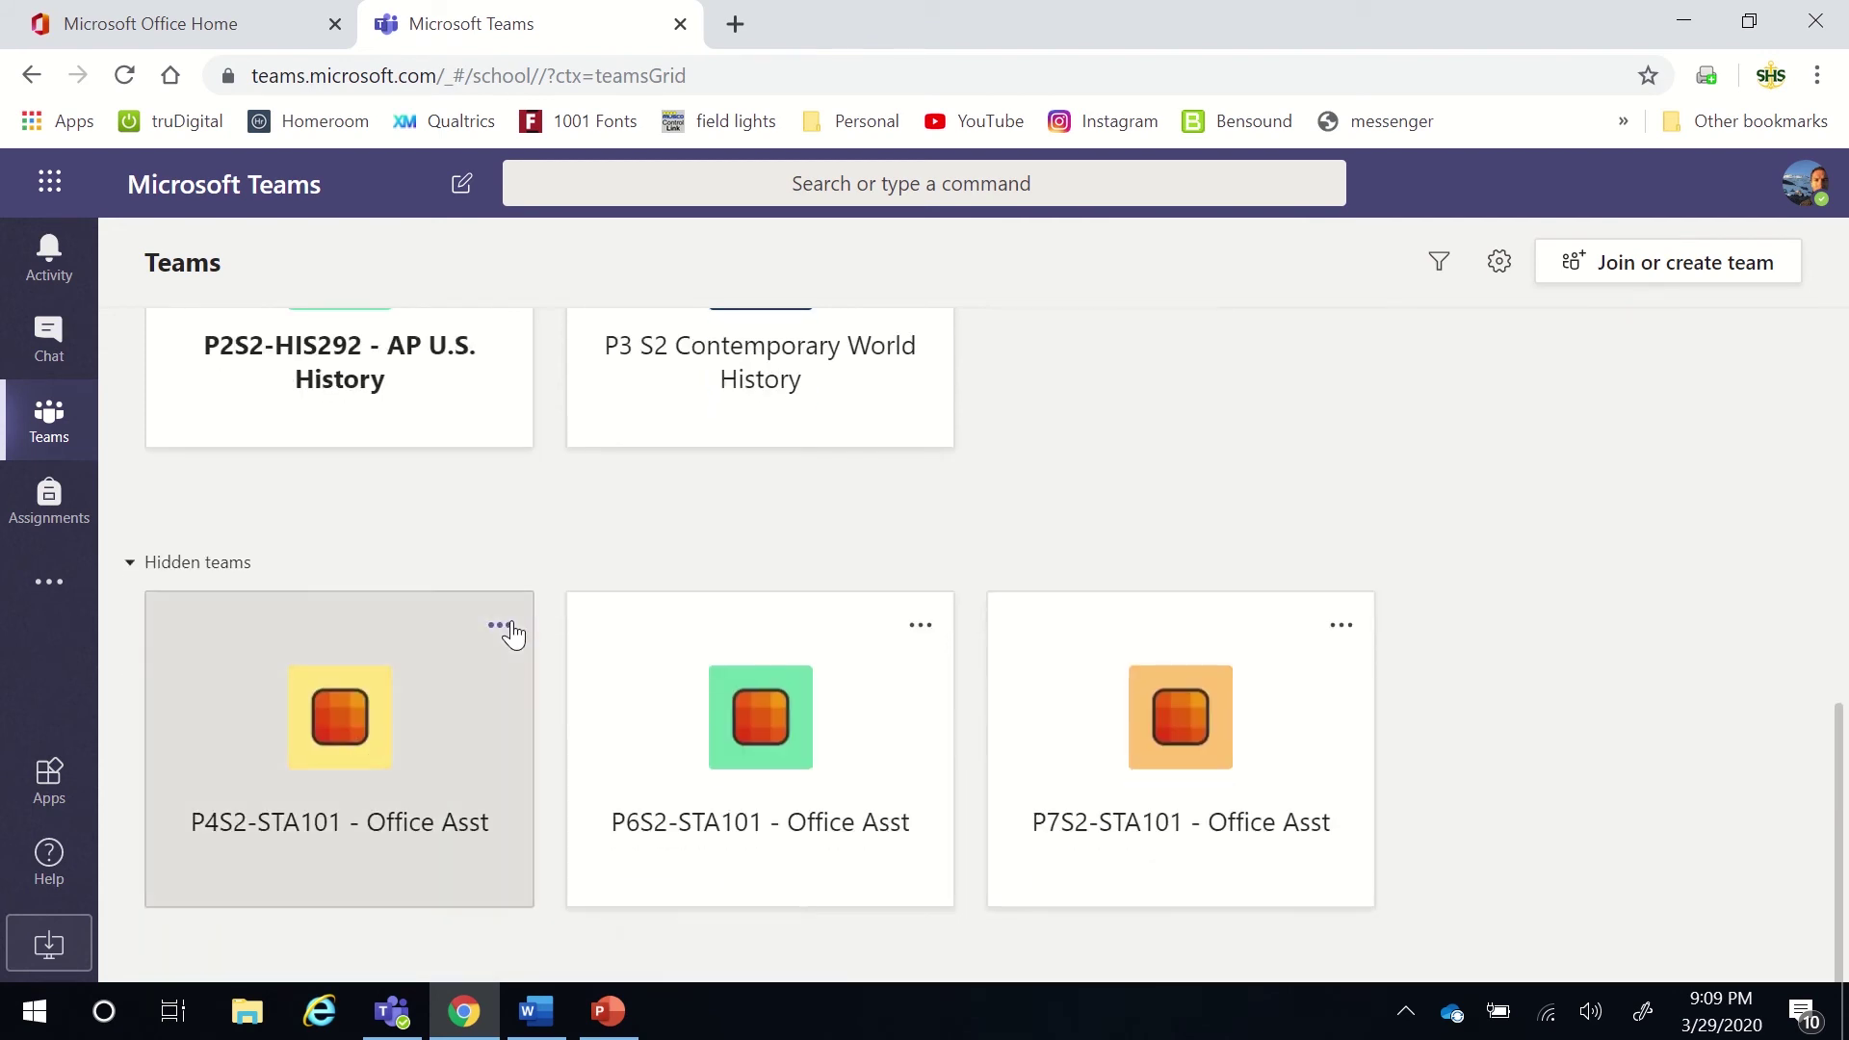
{"action": "left_click", "coordinate": [500, 626]}
{"action": "left_click", "coordinate": [557, 491]}
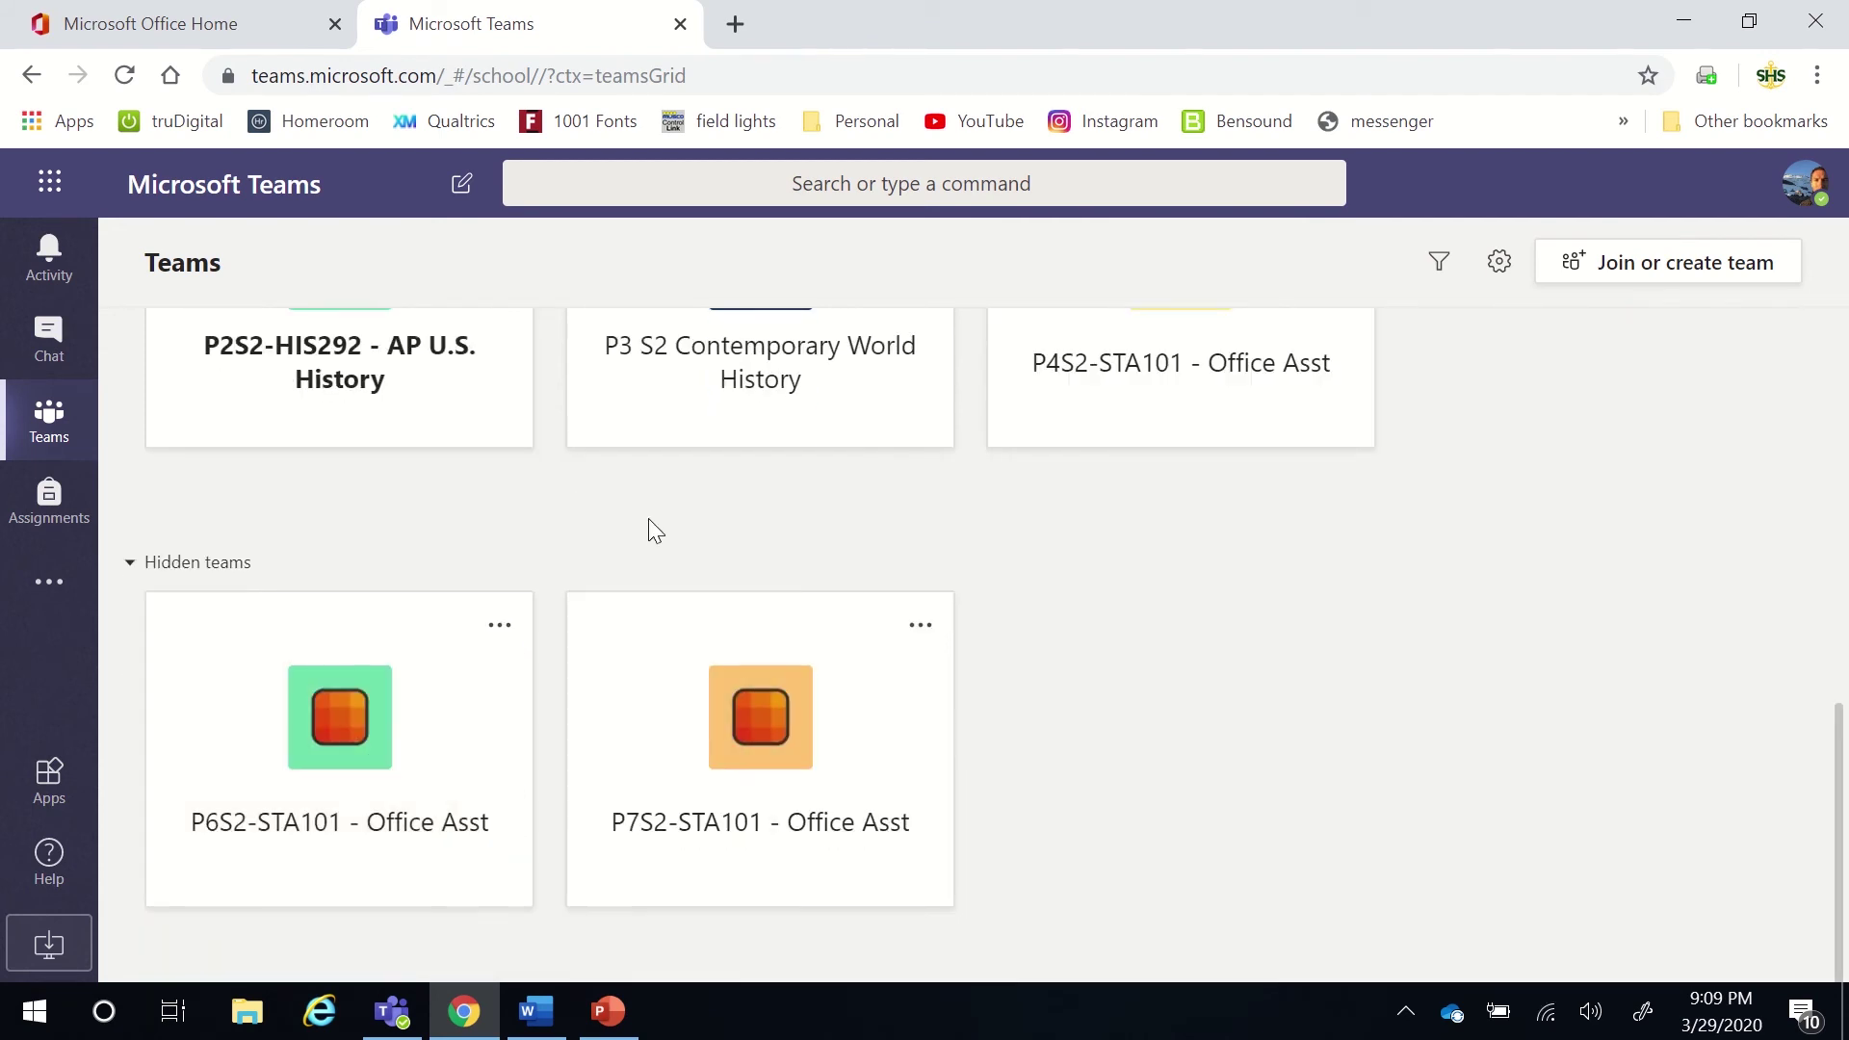
Look over the teams overview and open the P2S2-HIS292 - AP U.S. History team.
{"action": "scroll", "coordinate": [672, 534], "scroll_direction": "up", "scroll_amount": 4}
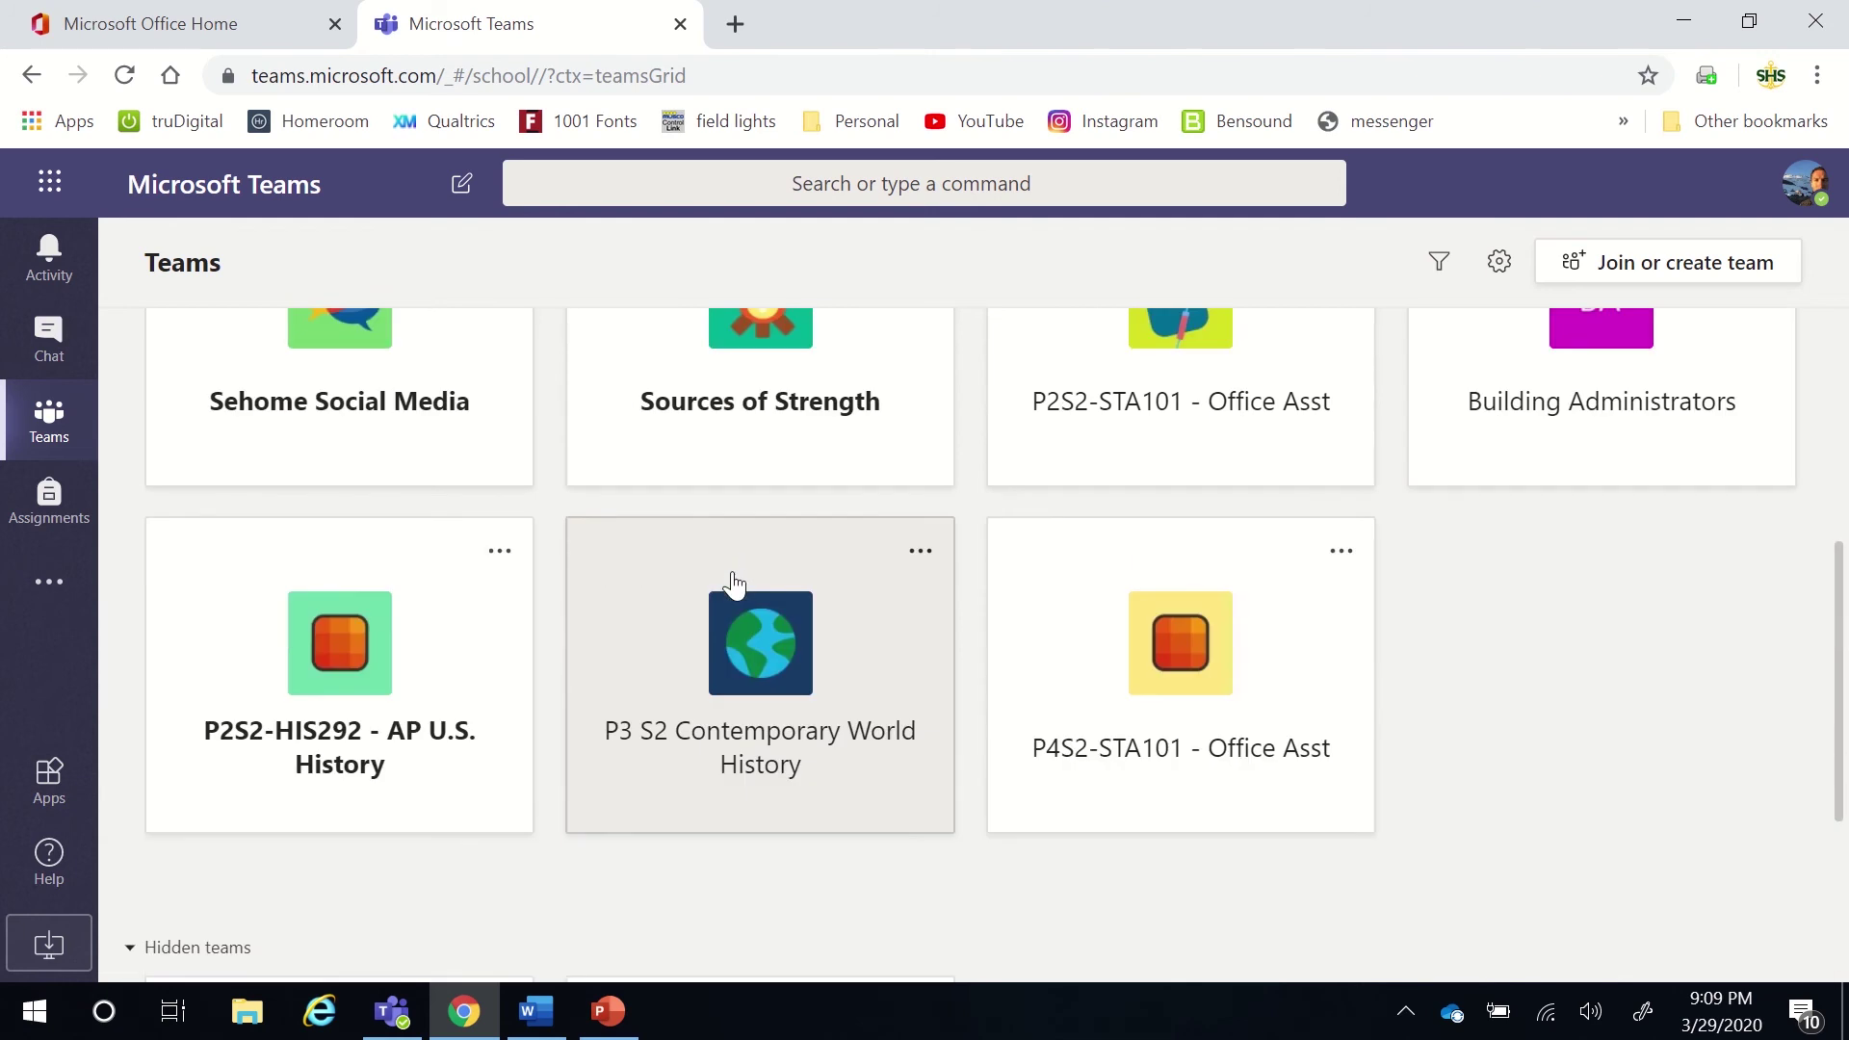
{"action": "scroll", "coordinate": [733, 587], "scroll_direction": "up", "scroll_amount": 6}
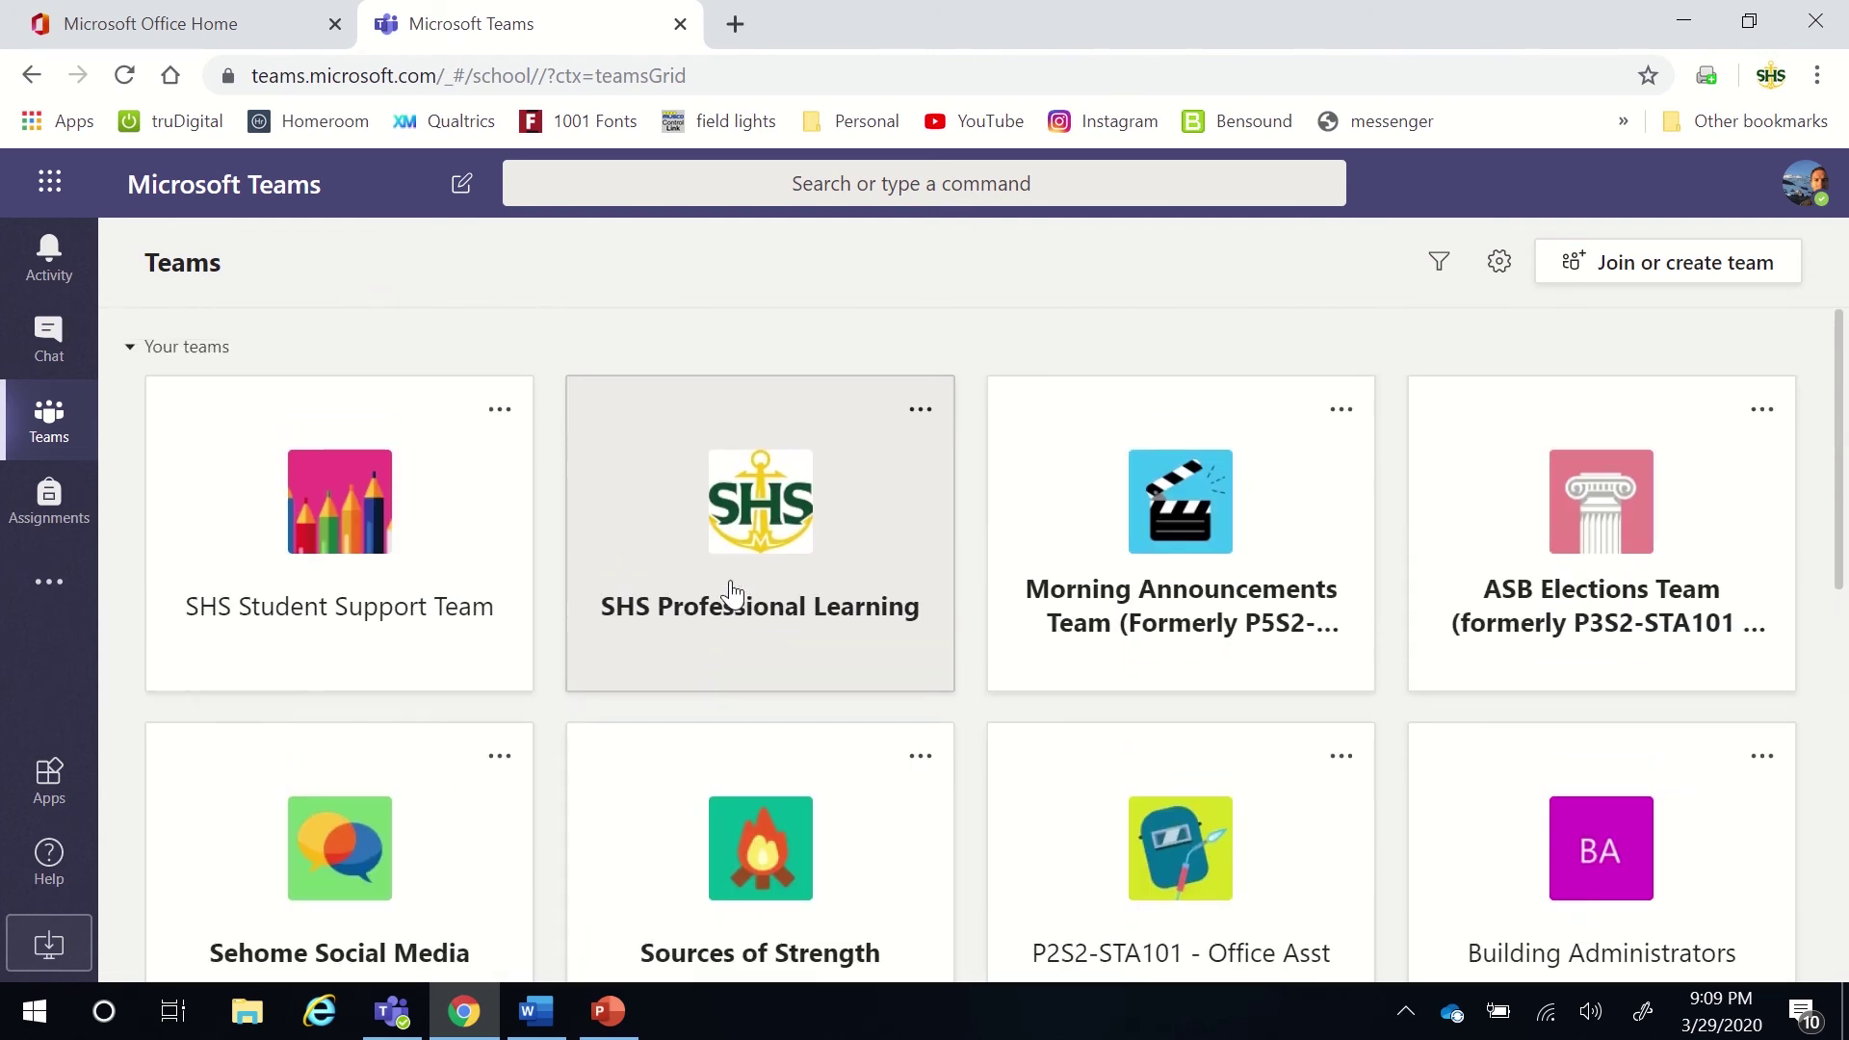
{"action": "scroll", "coordinate": [698, 634], "scroll_direction": "down", "scroll_amount": 4}
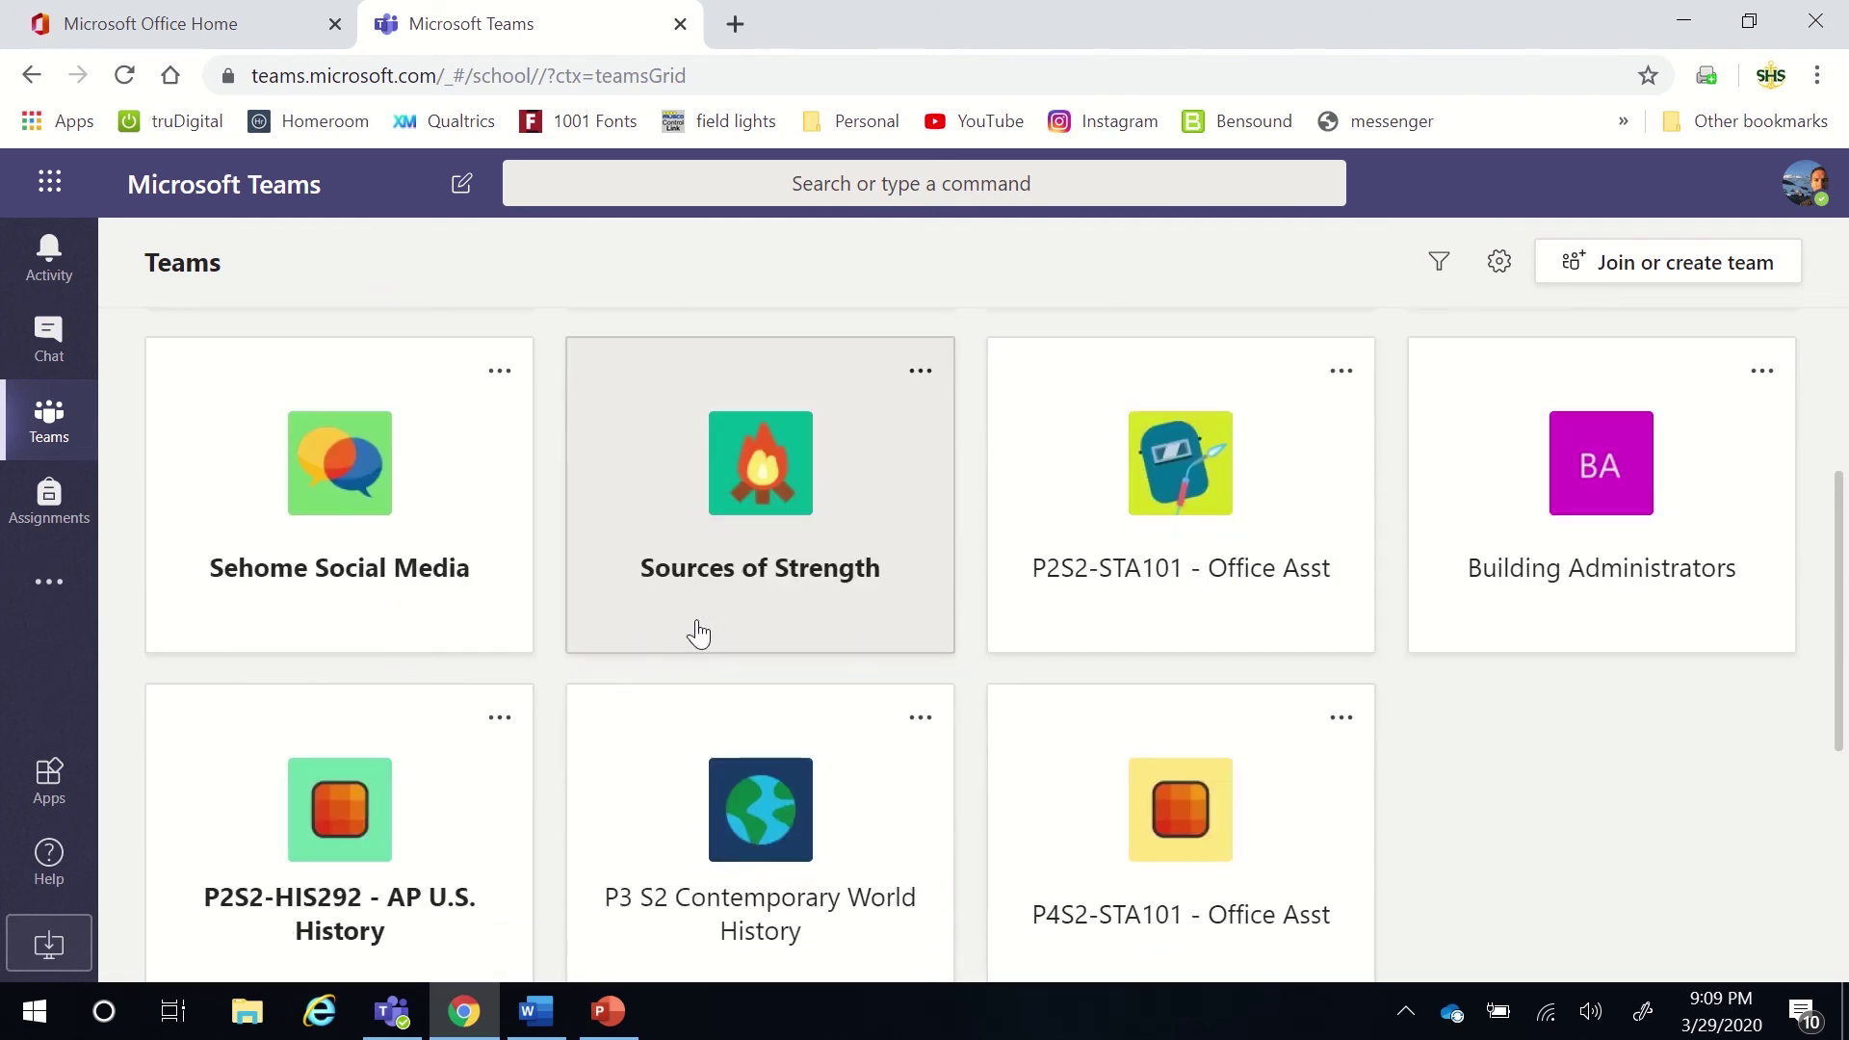
{"action": "scroll", "coordinate": [679, 645], "scroll_direction": "down", "scroll_amount": 2}
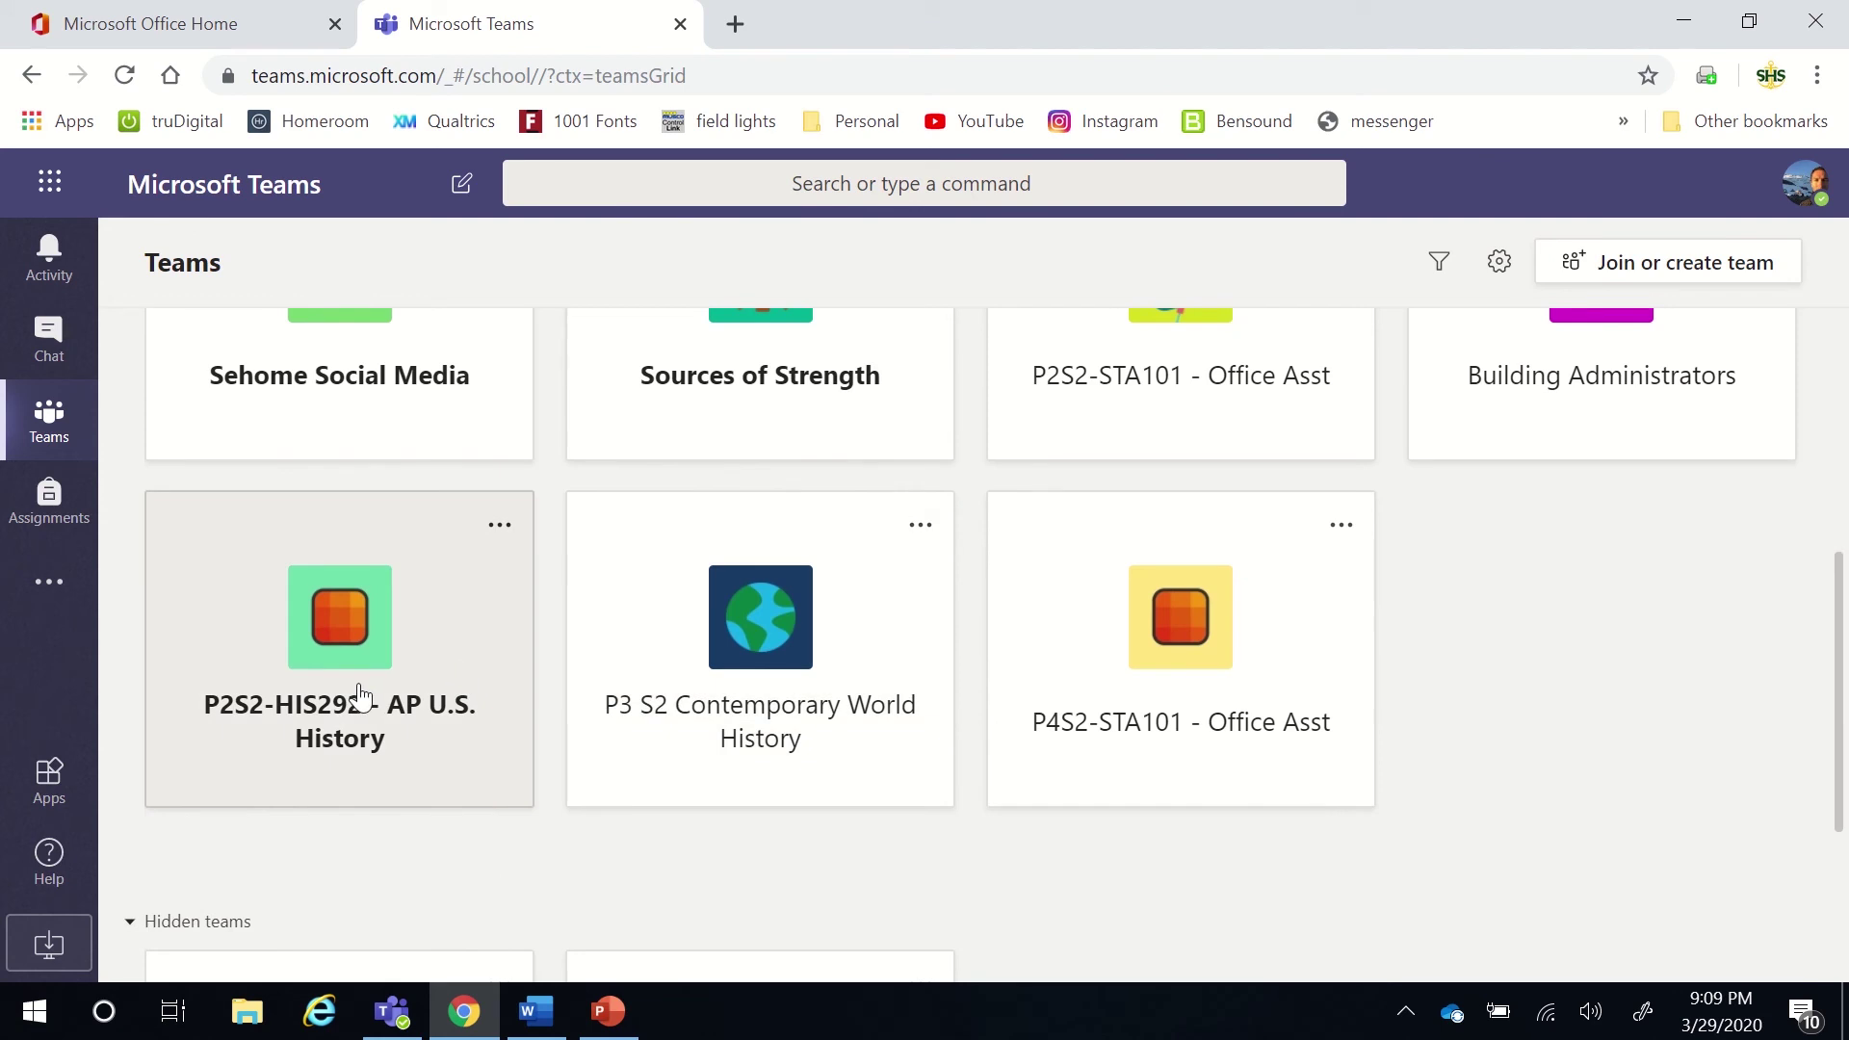
{"action": "left_click", "coordinate": [360, 678]}
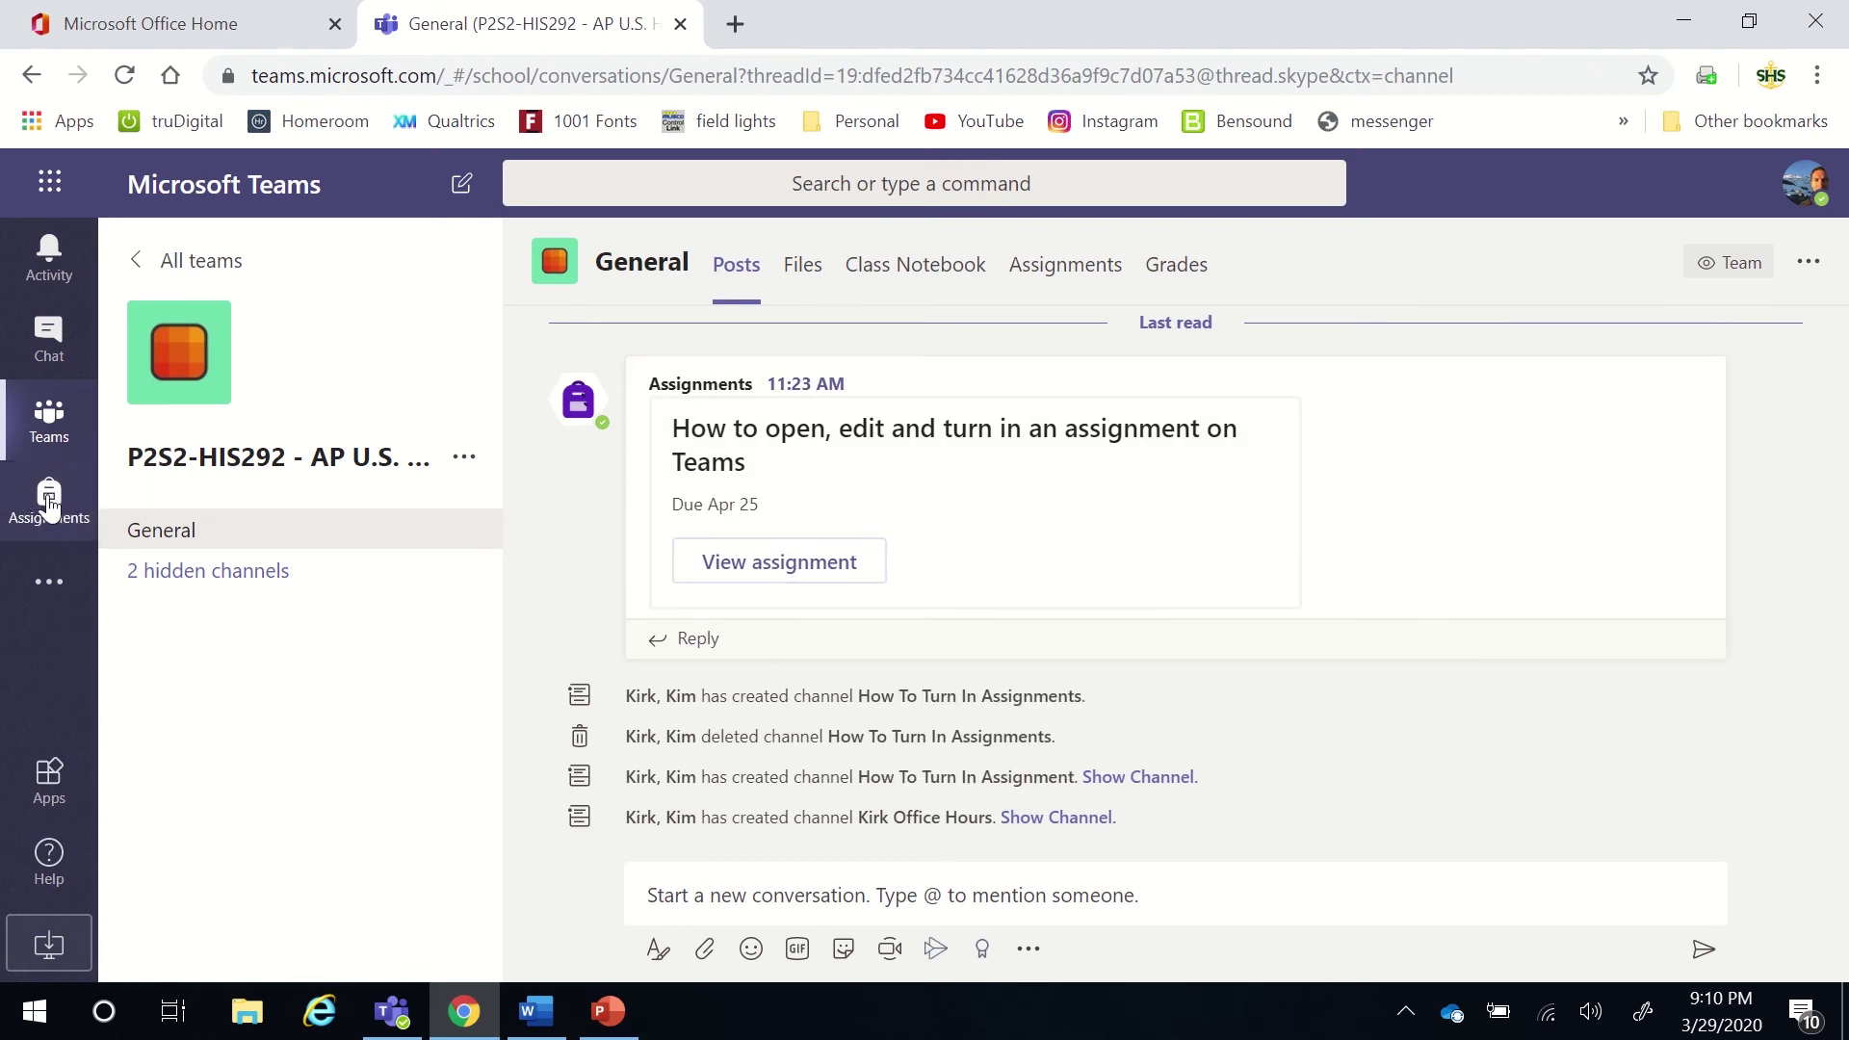
In the Assignments app, choose class P2S2-HIS292 - AP U.S. History and view "How to open, edit and turn in an assignment on Teams".
{"action": "left_click", "coordinate": [51, 508]}
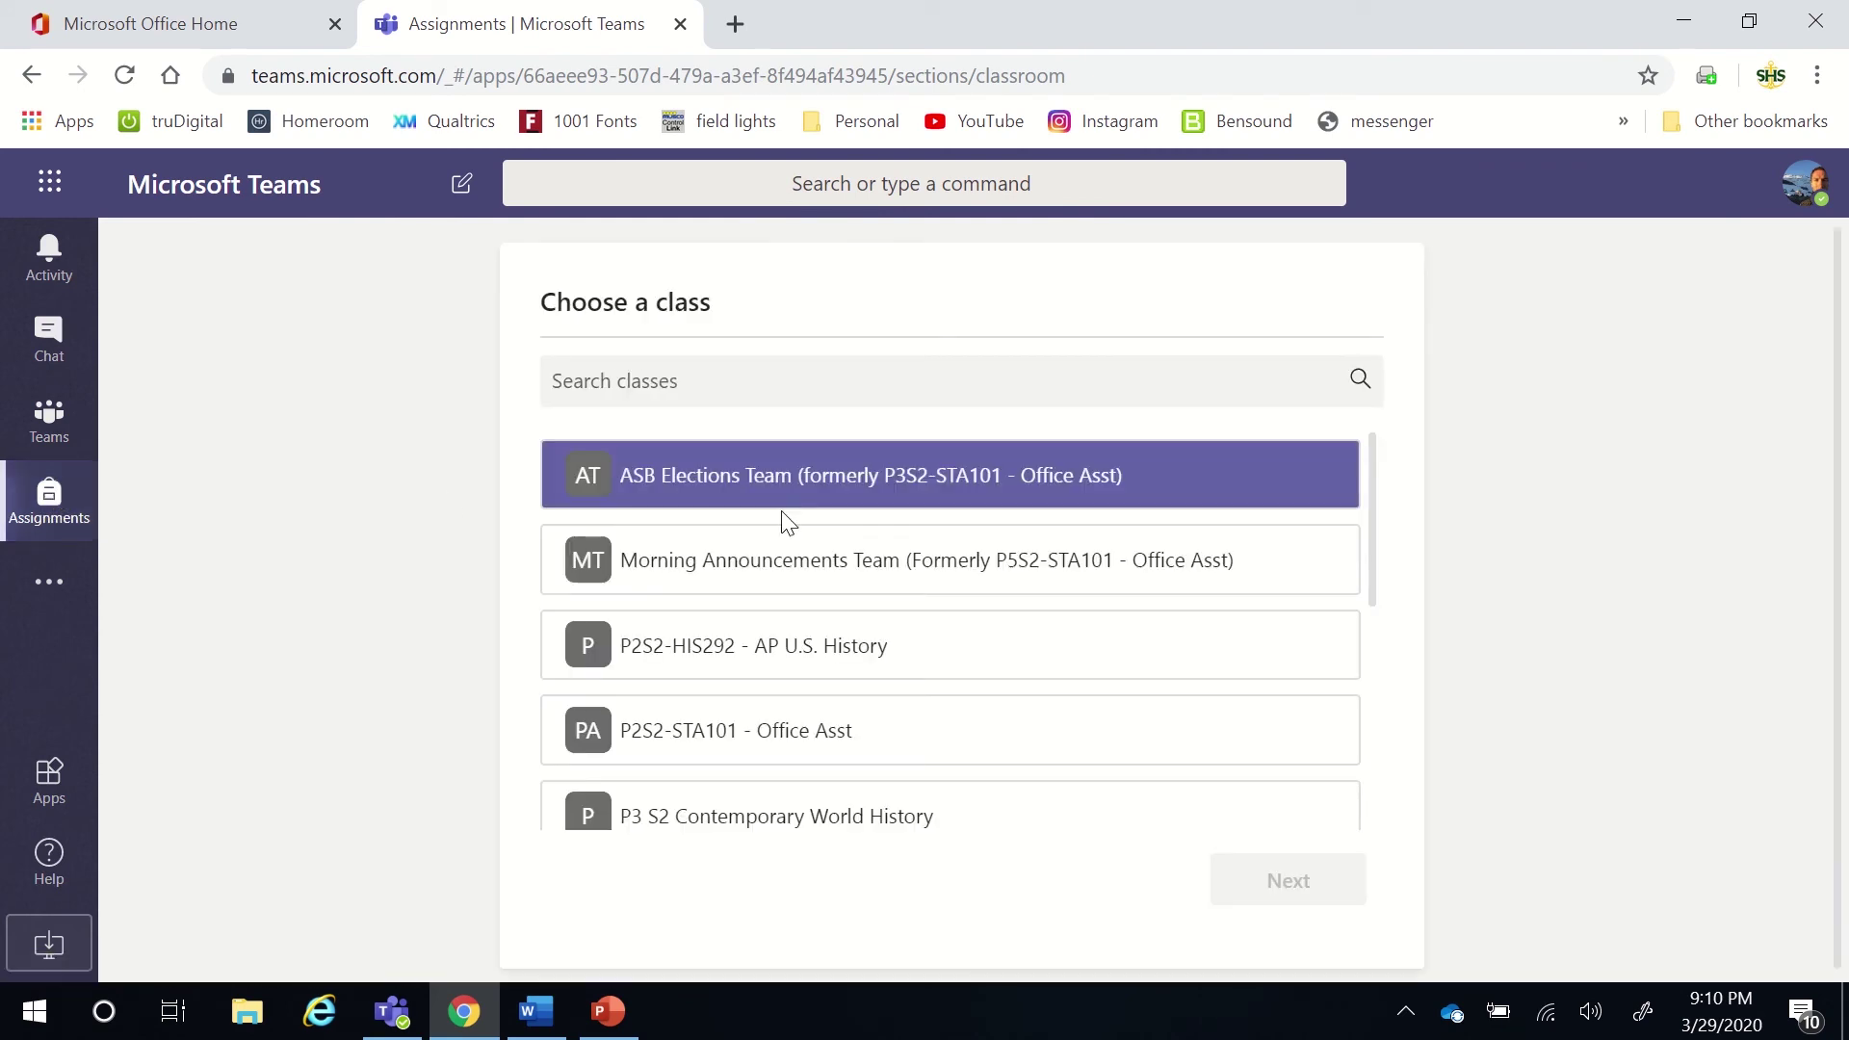
{"action": "left_click", "coordinate": [879, 648]}
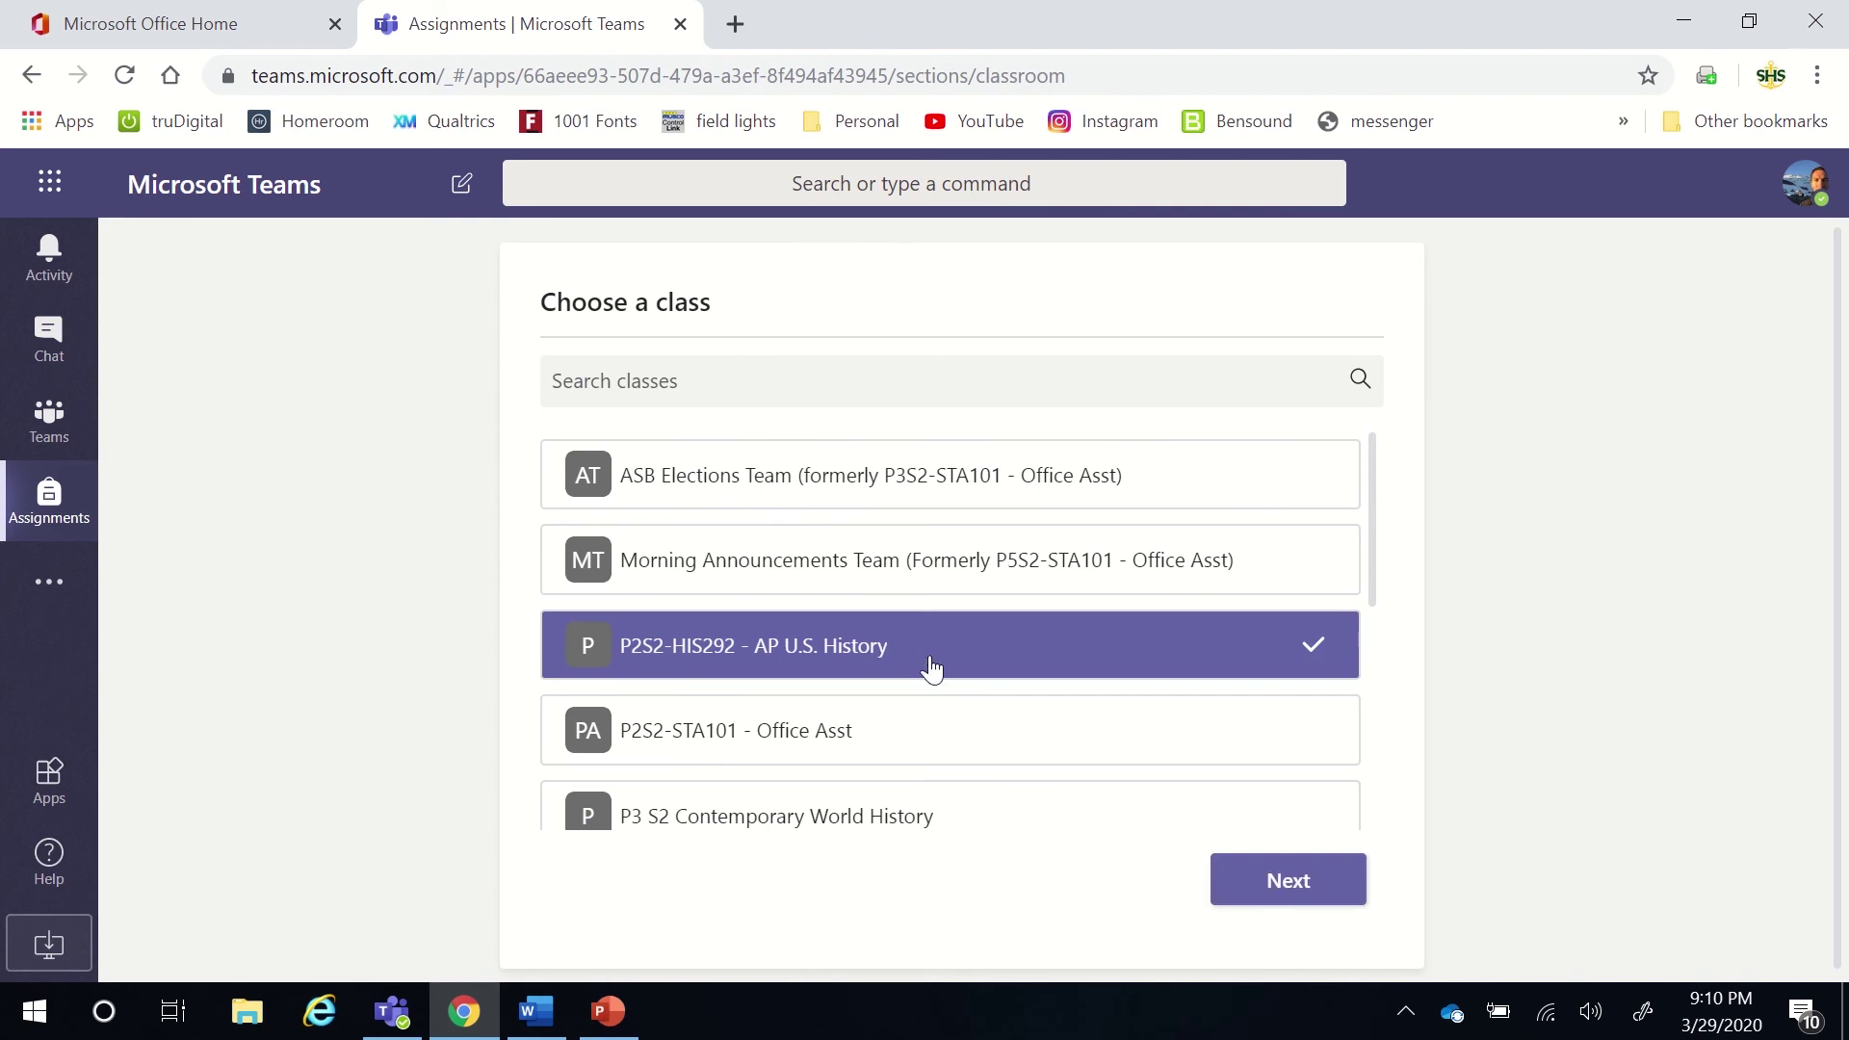
{"action": "left_click", "coordinate": [1280, 894]}
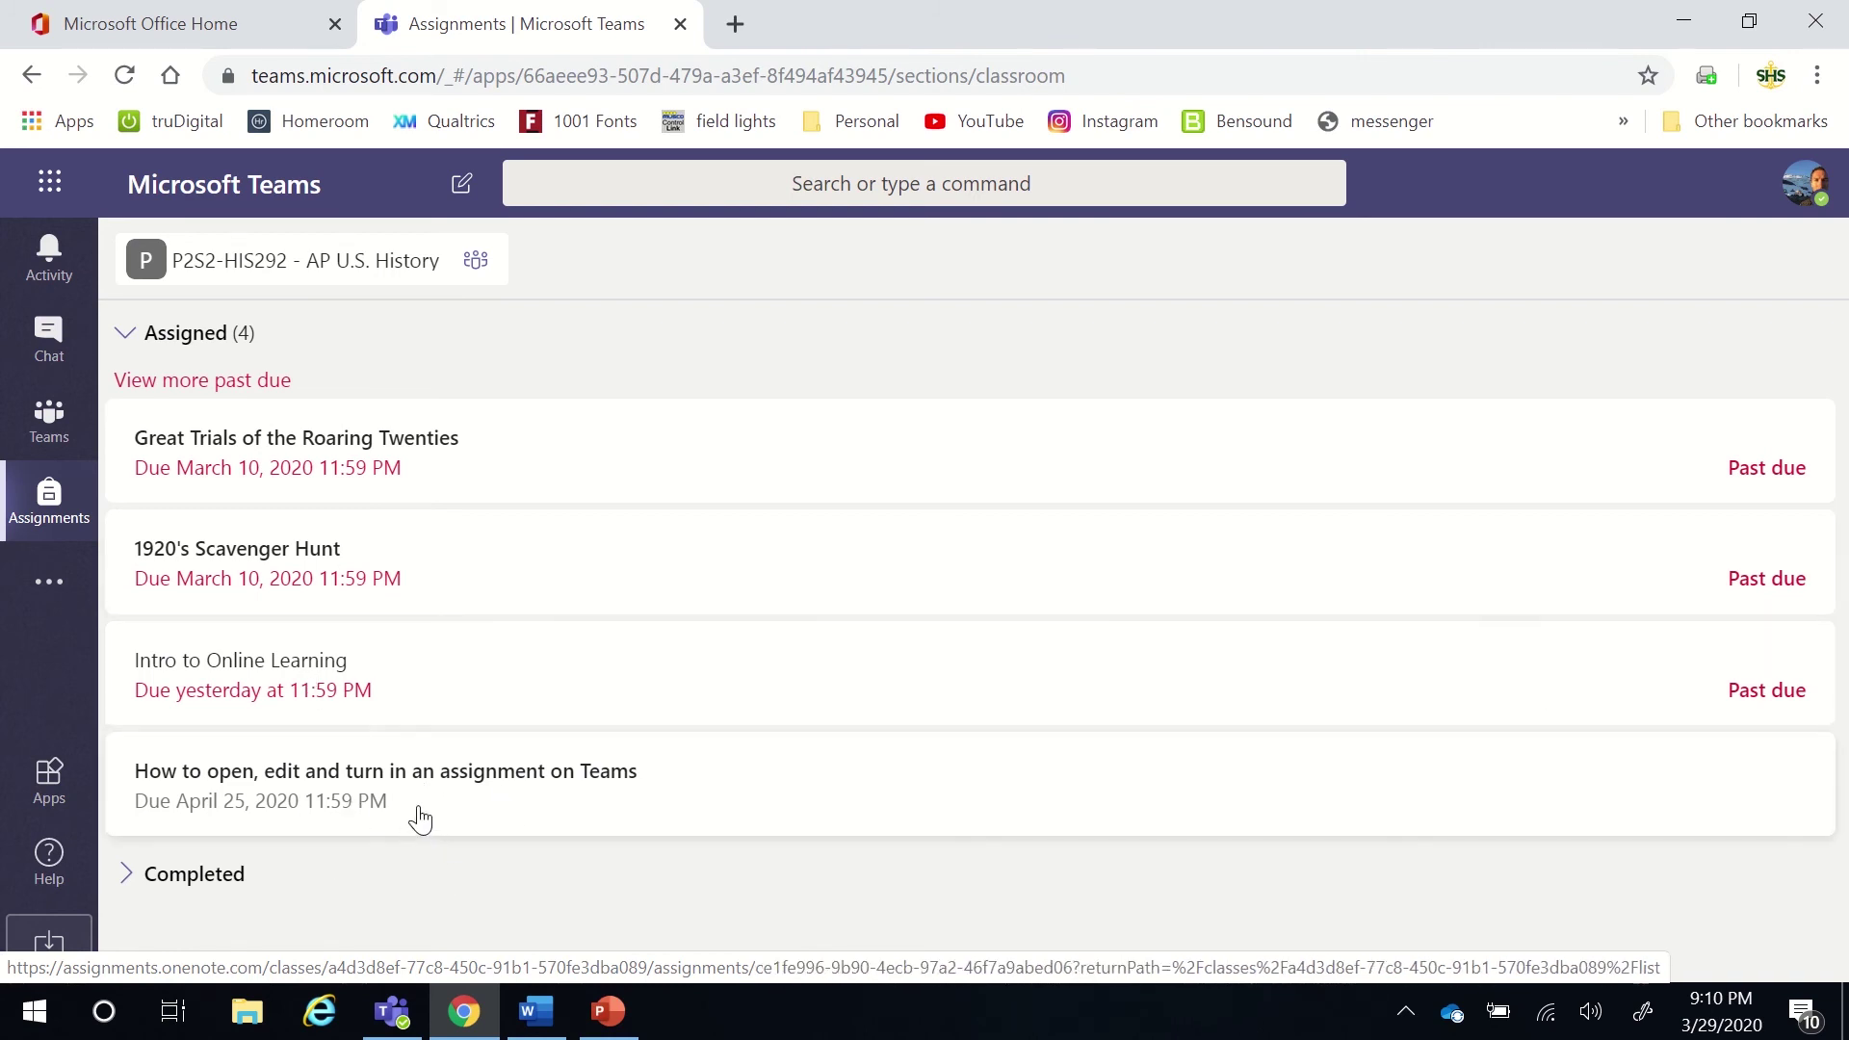
{"action": "left_click", "coordinate": [419, 805]}
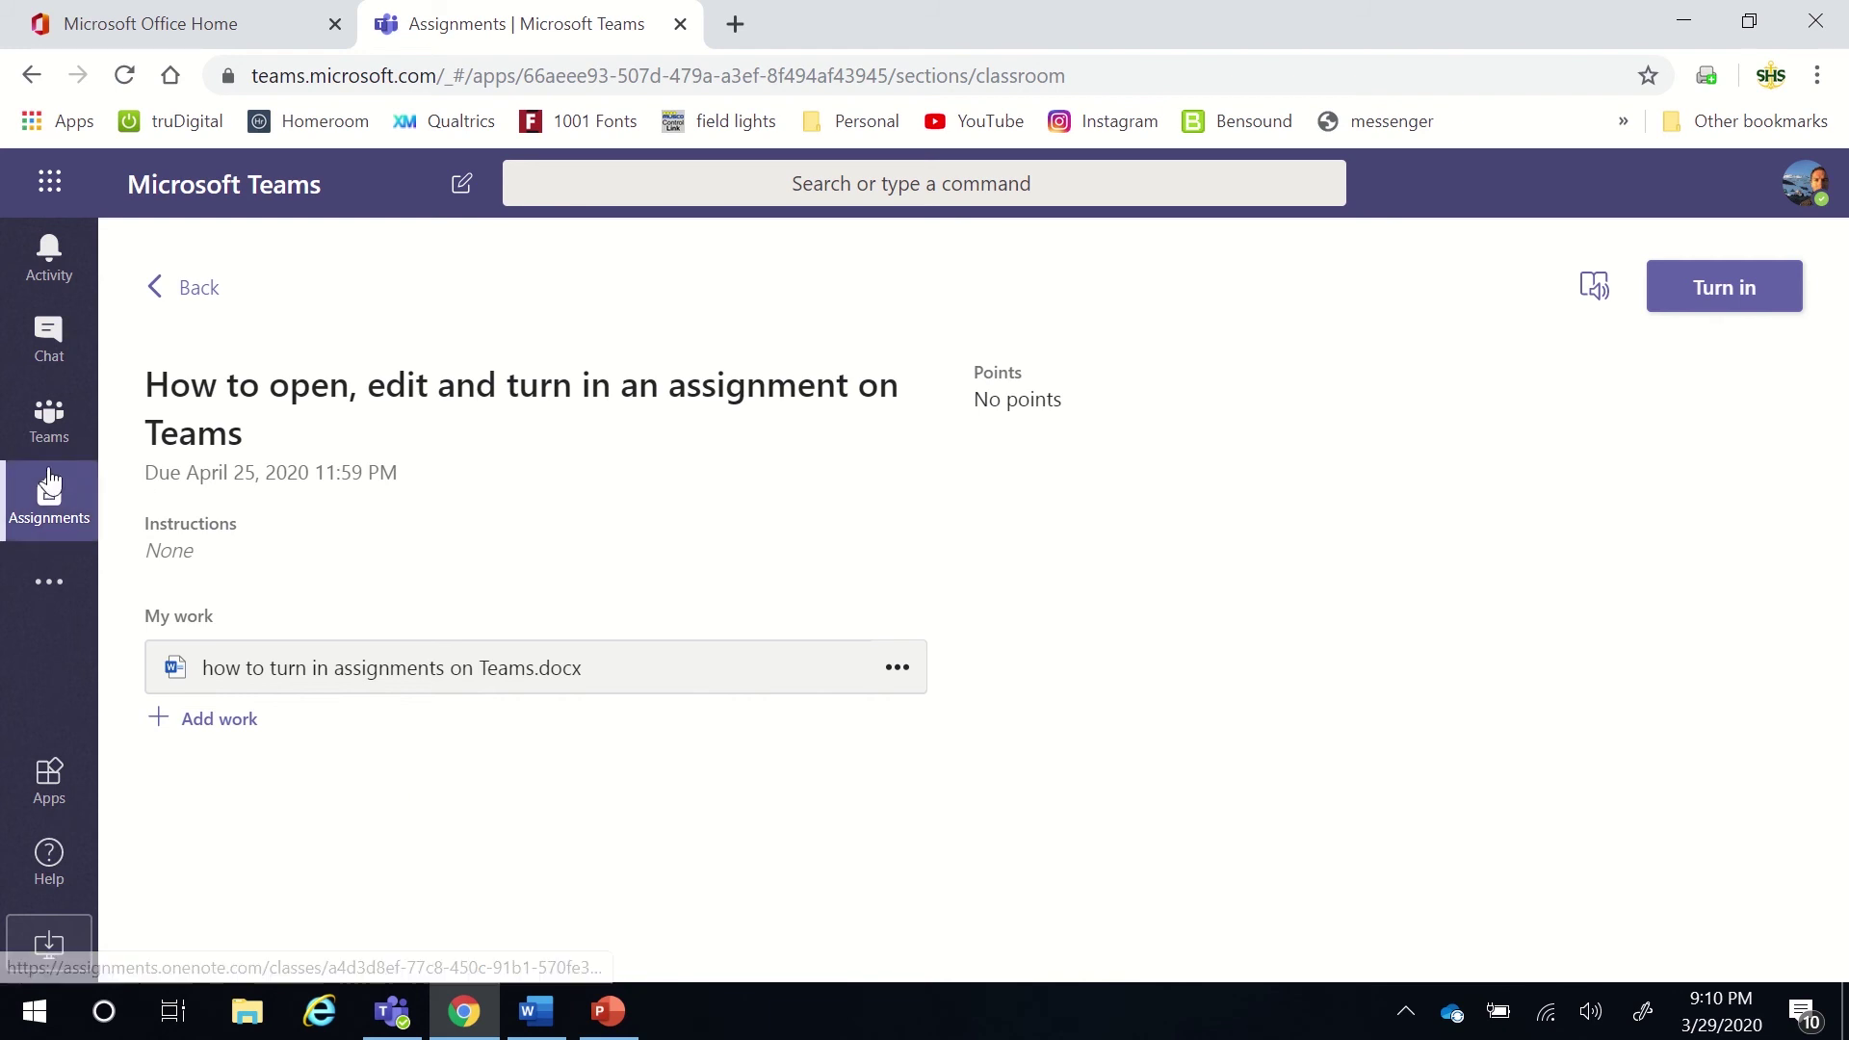
View the same assignment from its post in the class team's General channel, and return to the channel's posts.
{"action": "left_click", "coordinate": [60, 433]}
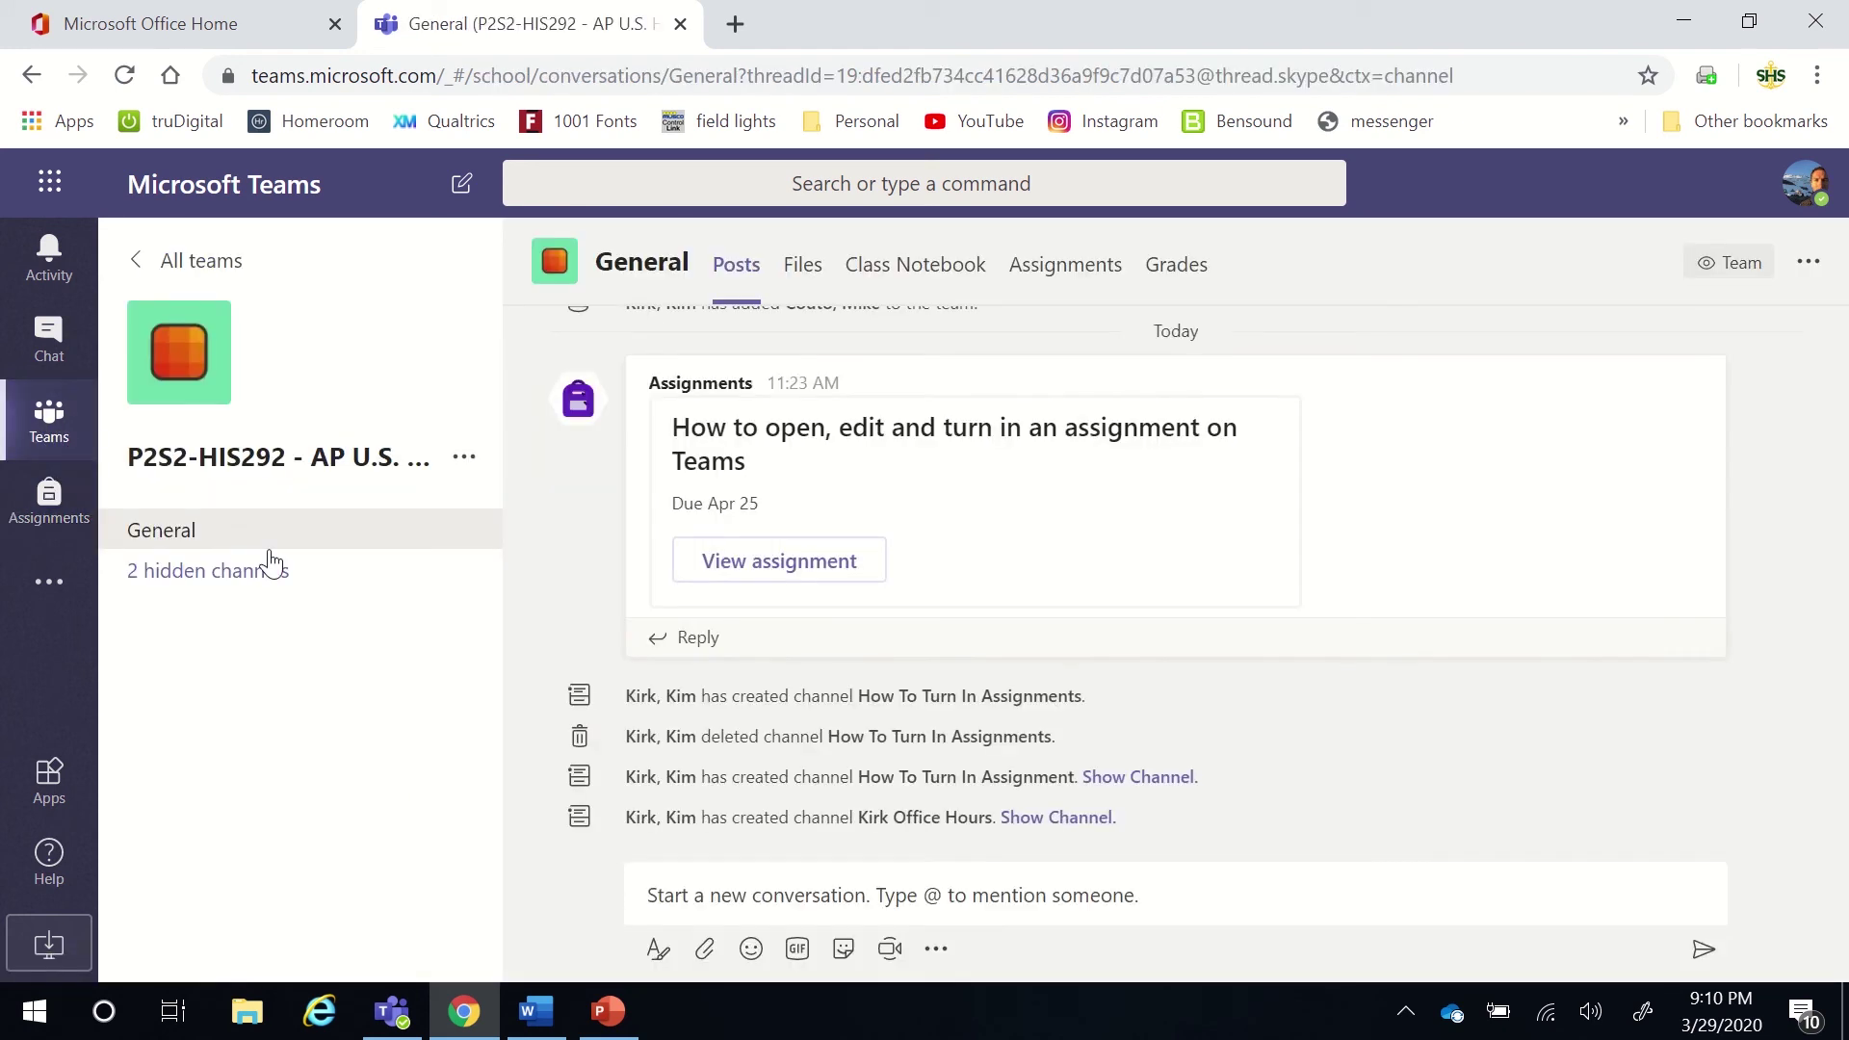
{"action": "left_click", "coordinate": [813, 560]}
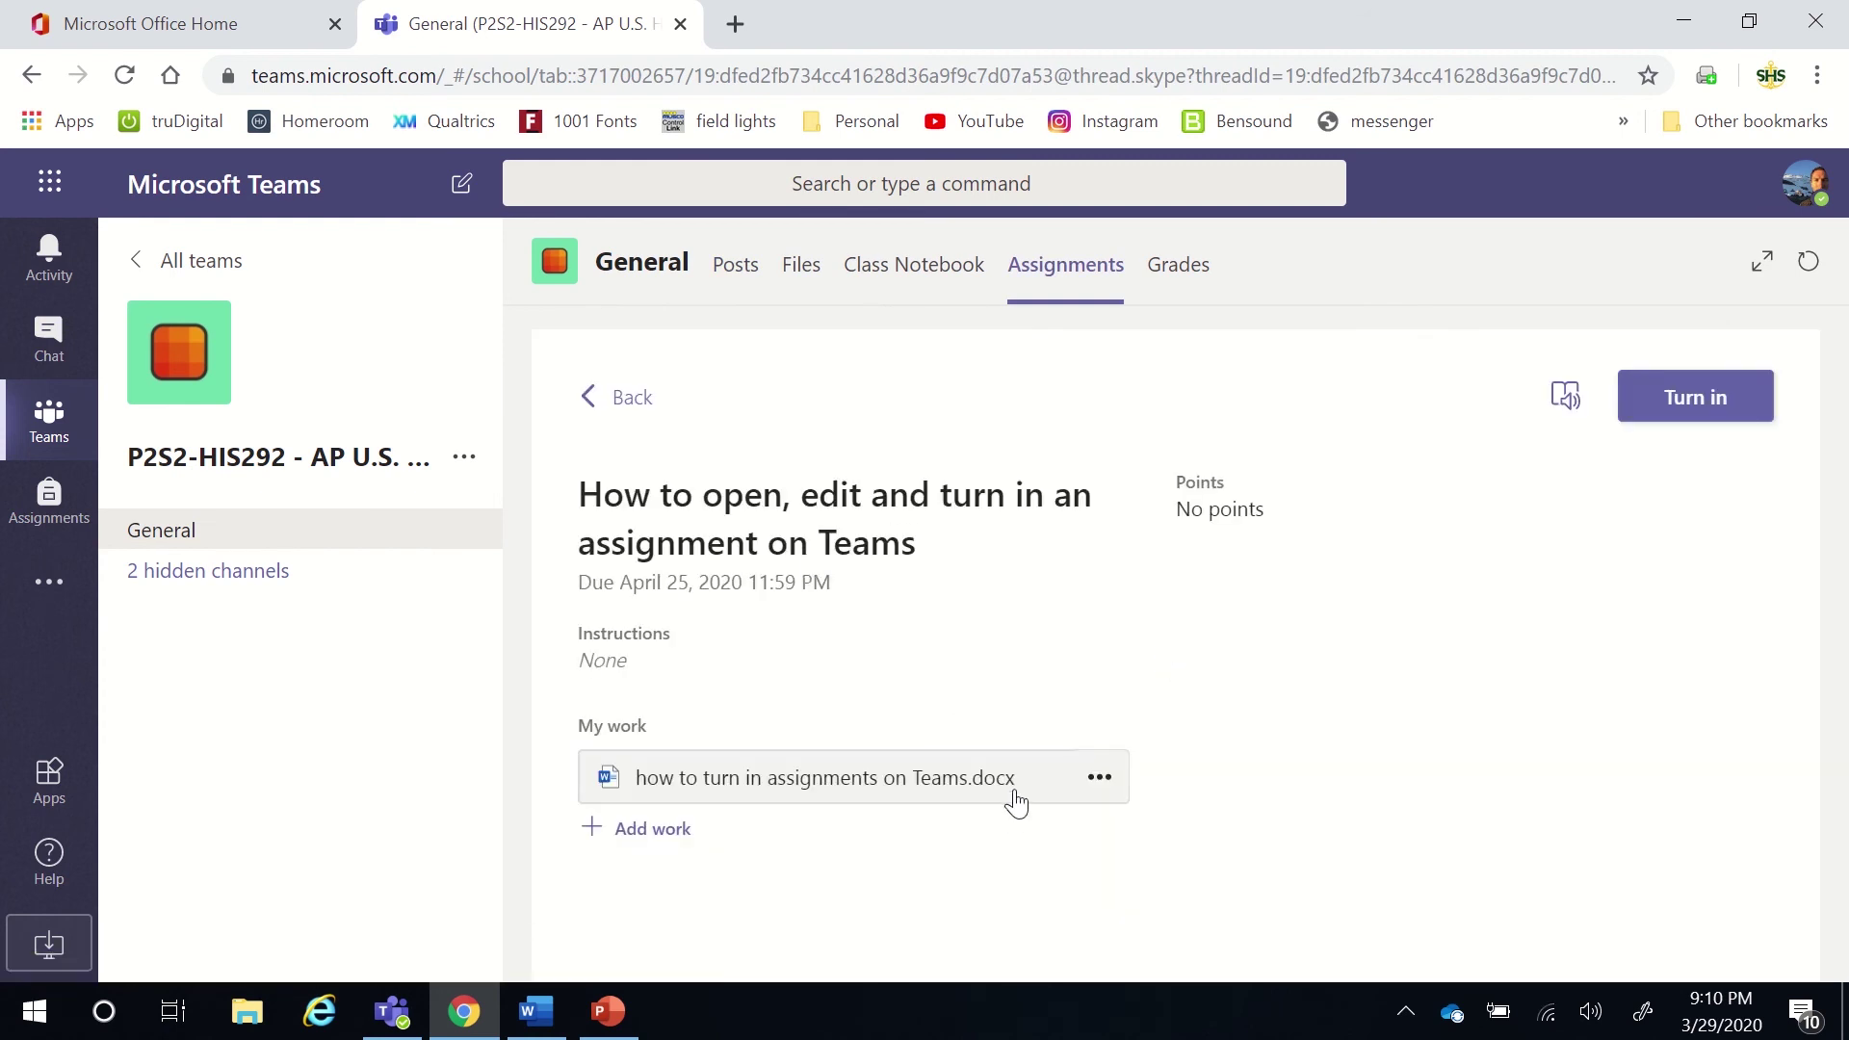
{"action": "left_click", "coordinate": [186, 527]}
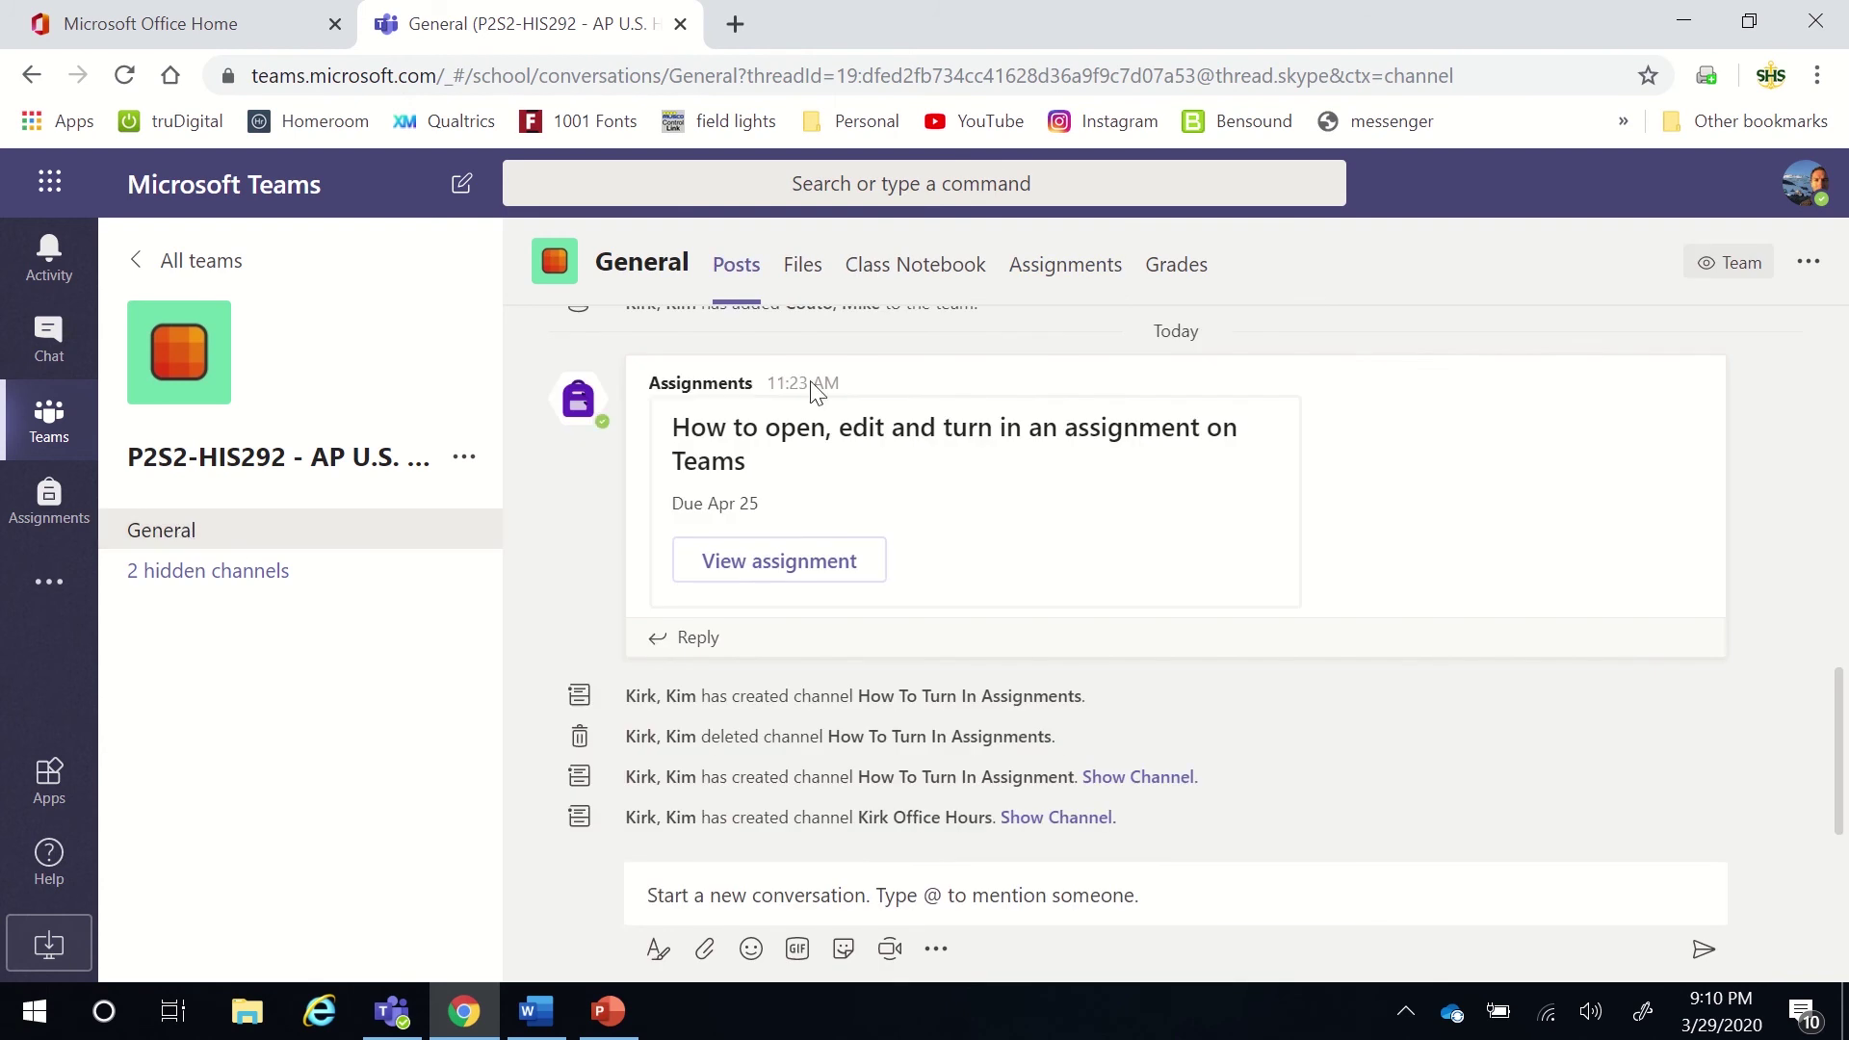
Open "How to open, edit and turn in an assignment on Teams" from the General channel's assignment list.
{"action": "left_click", "coordinate": [1073, 273]}
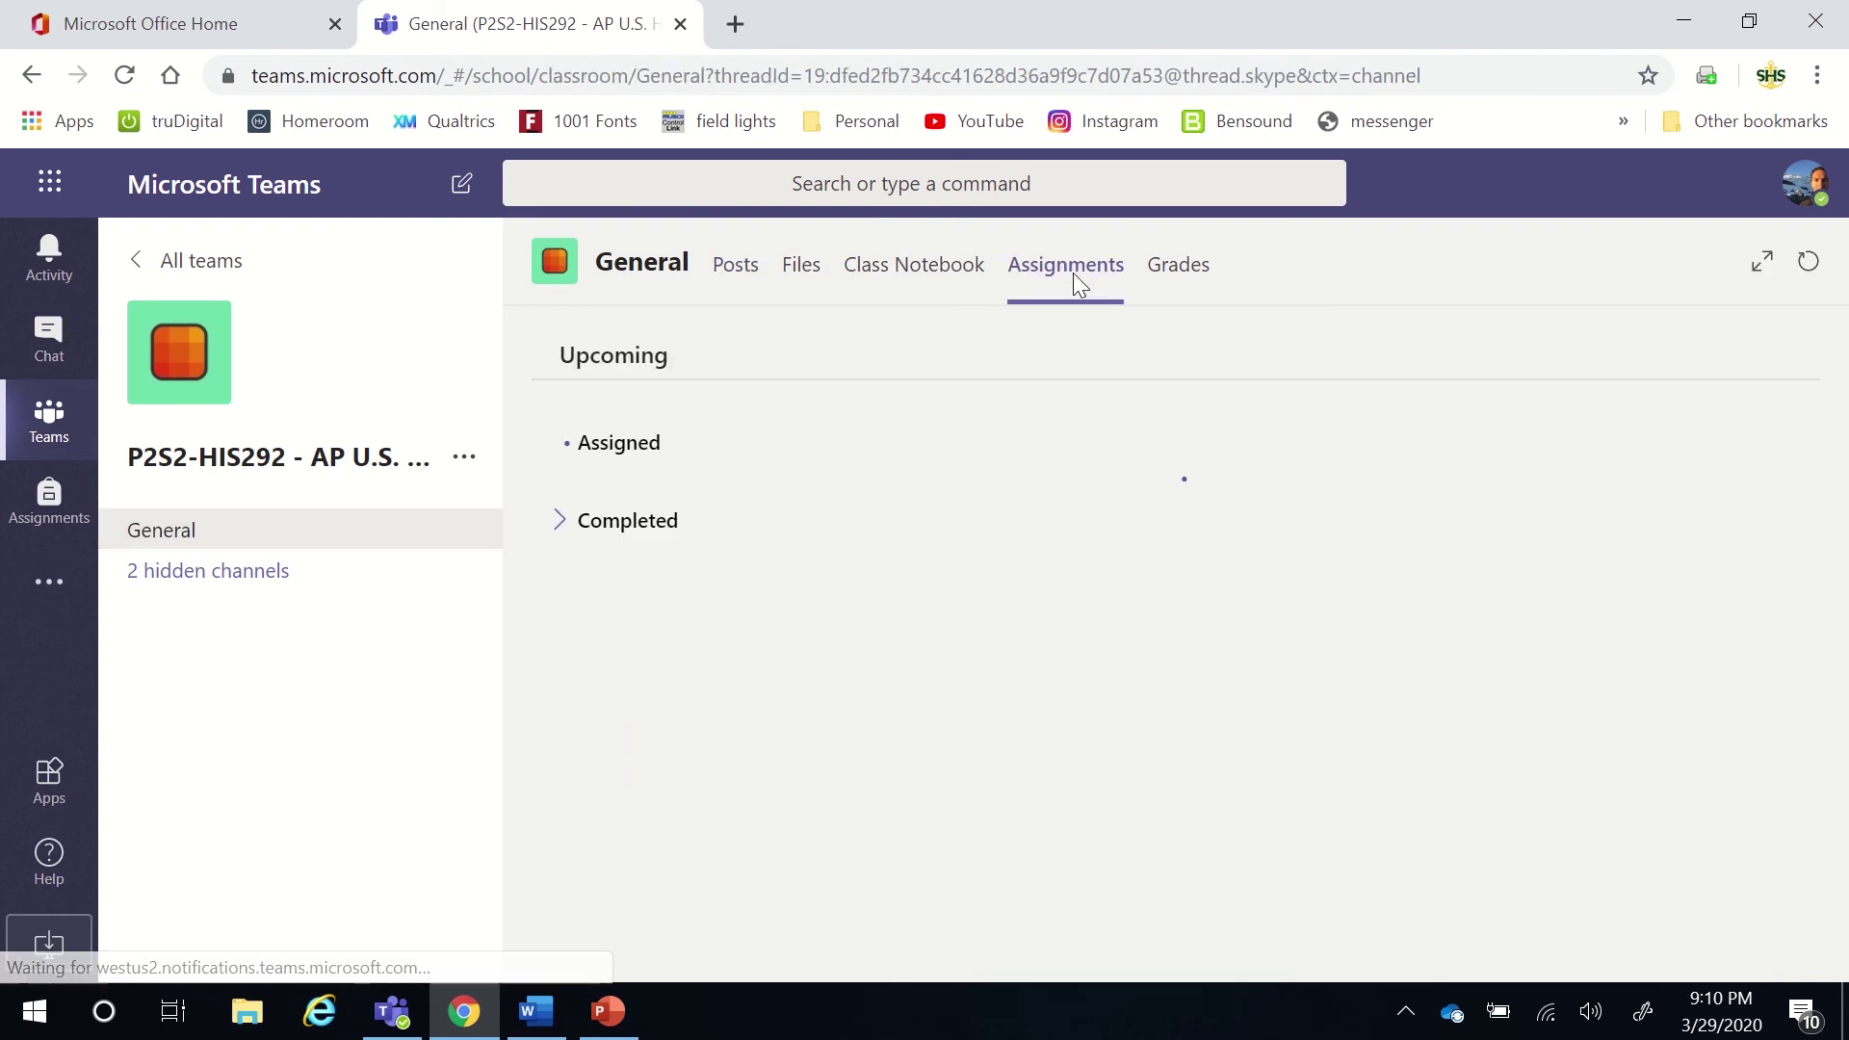
{"action": "scroll", "coordinate": [992, 466], "scroll_direction": "down", "scroll_amount": 1}
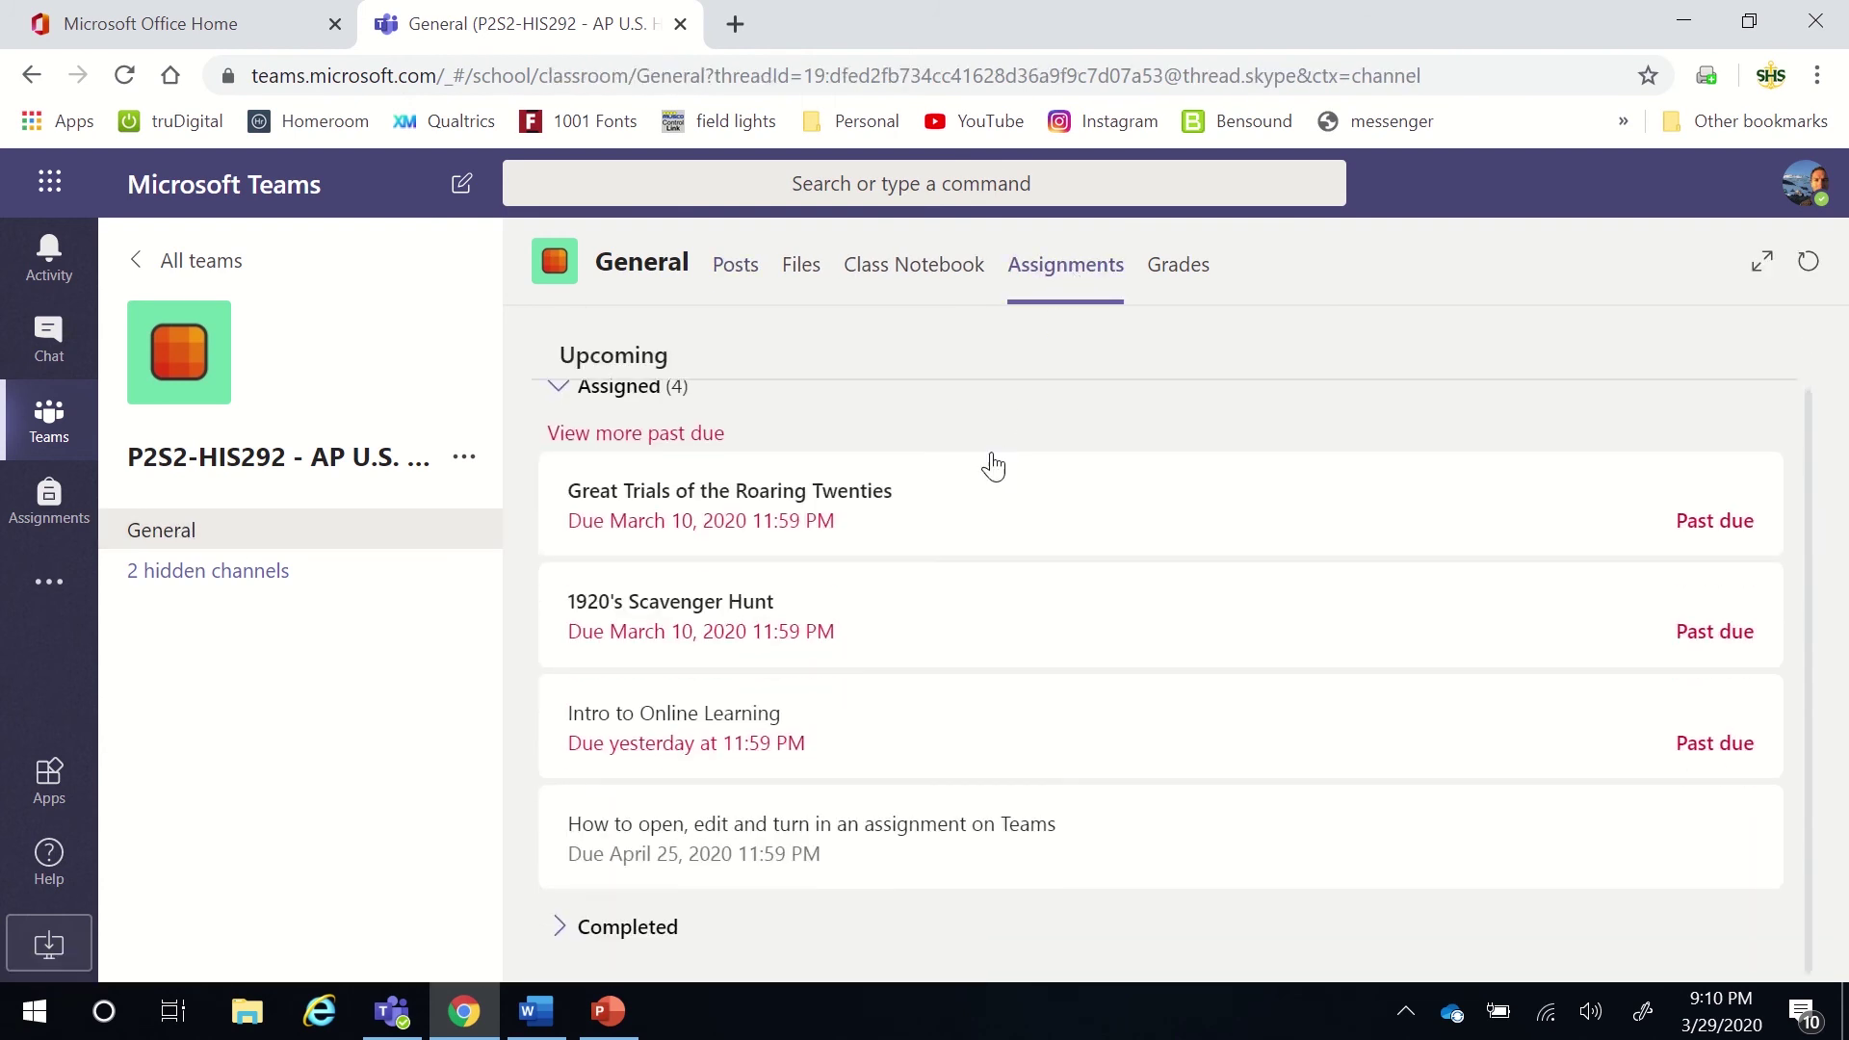
{"action": "left_click", "coordinate": [749, 852]}
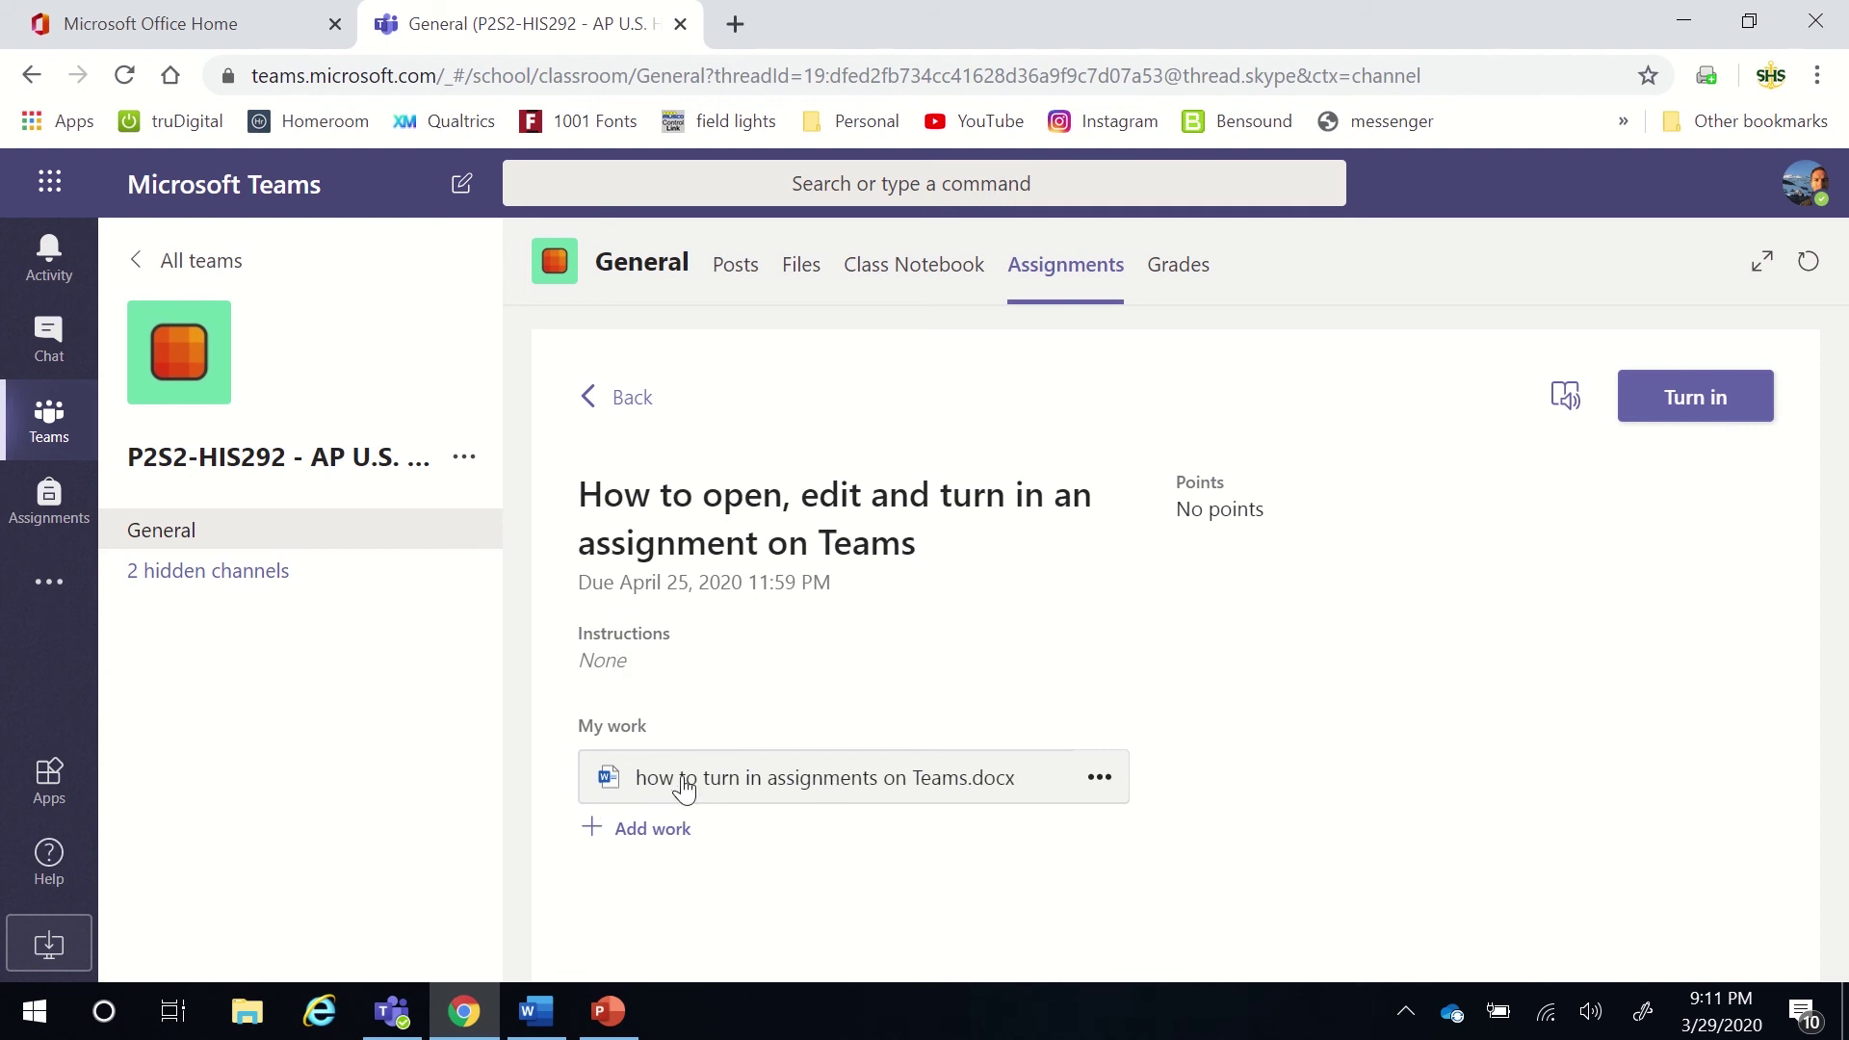
Open the attached "how to turn in assignments on Teams.docx" in Word Online and read the directions through to the end.
{"action": "left_click", "coordinate": [1117, 784]}
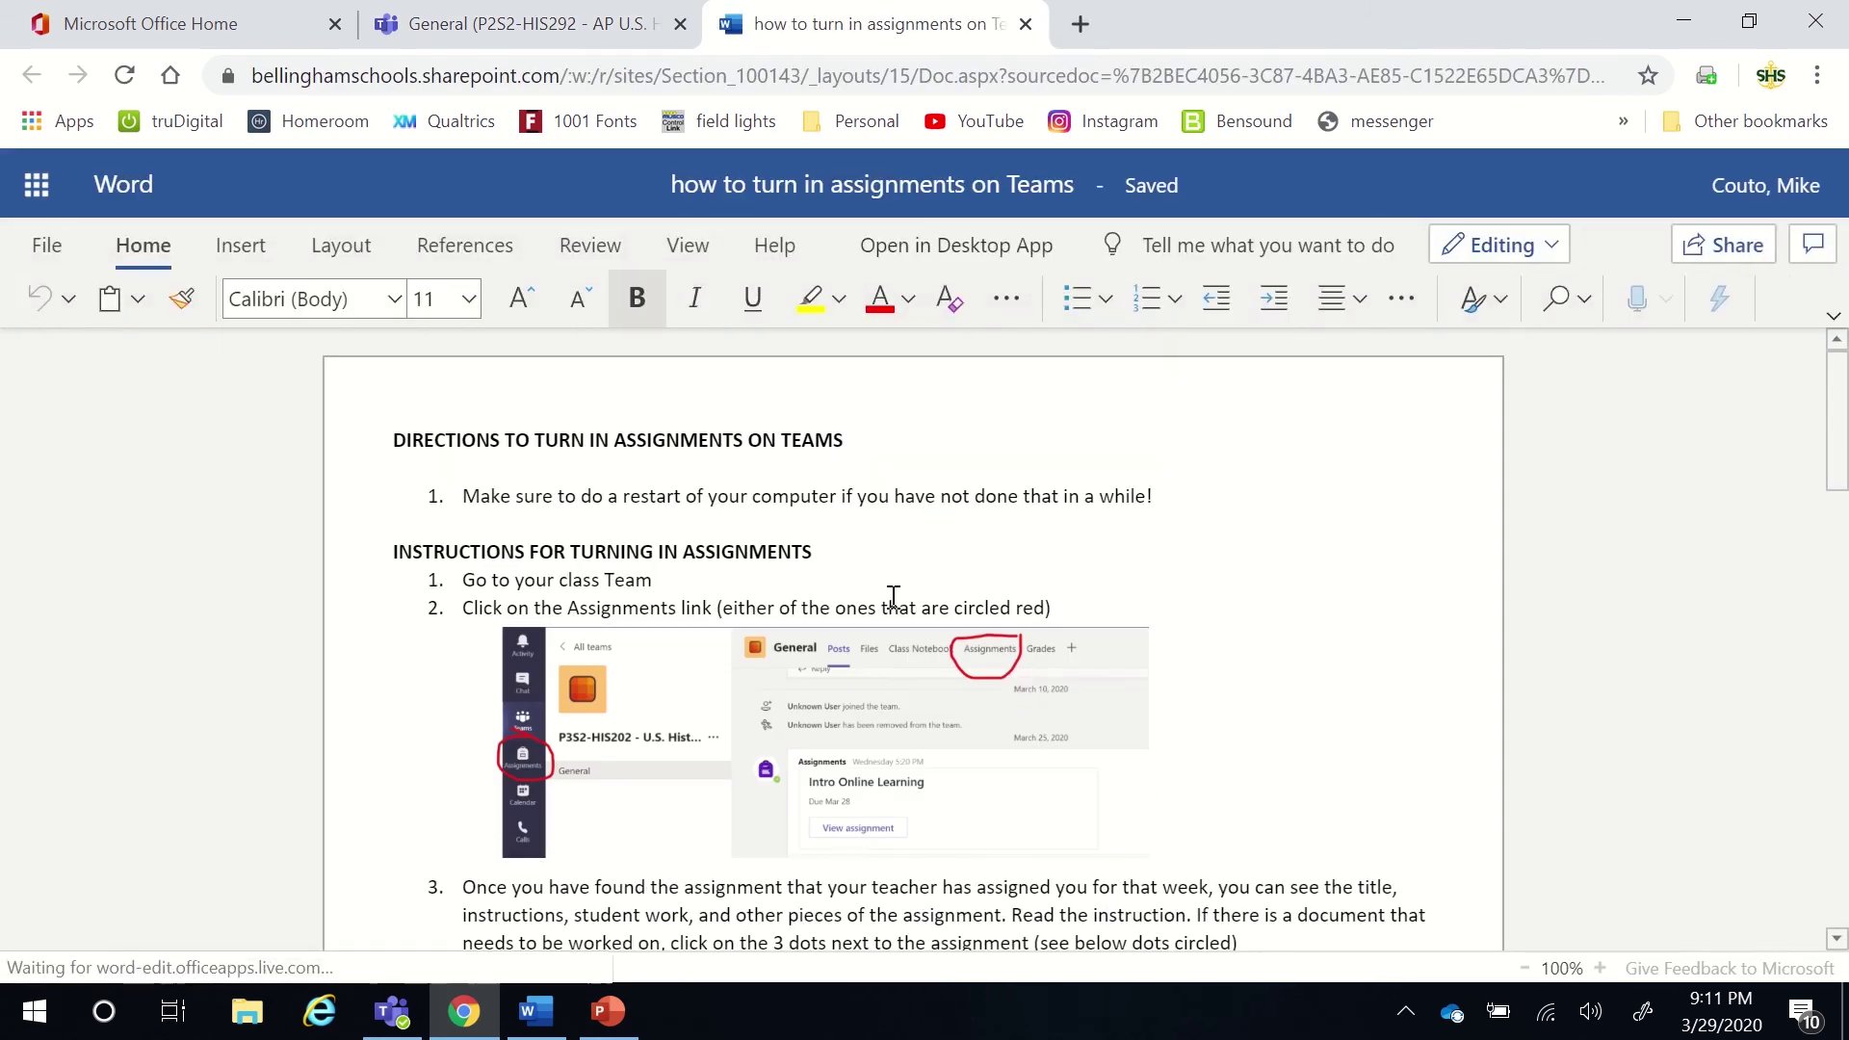
{"action": "scroll", "coordinate": [1078, 573], "scroll_direction": "down", "scroll_amount": 6}
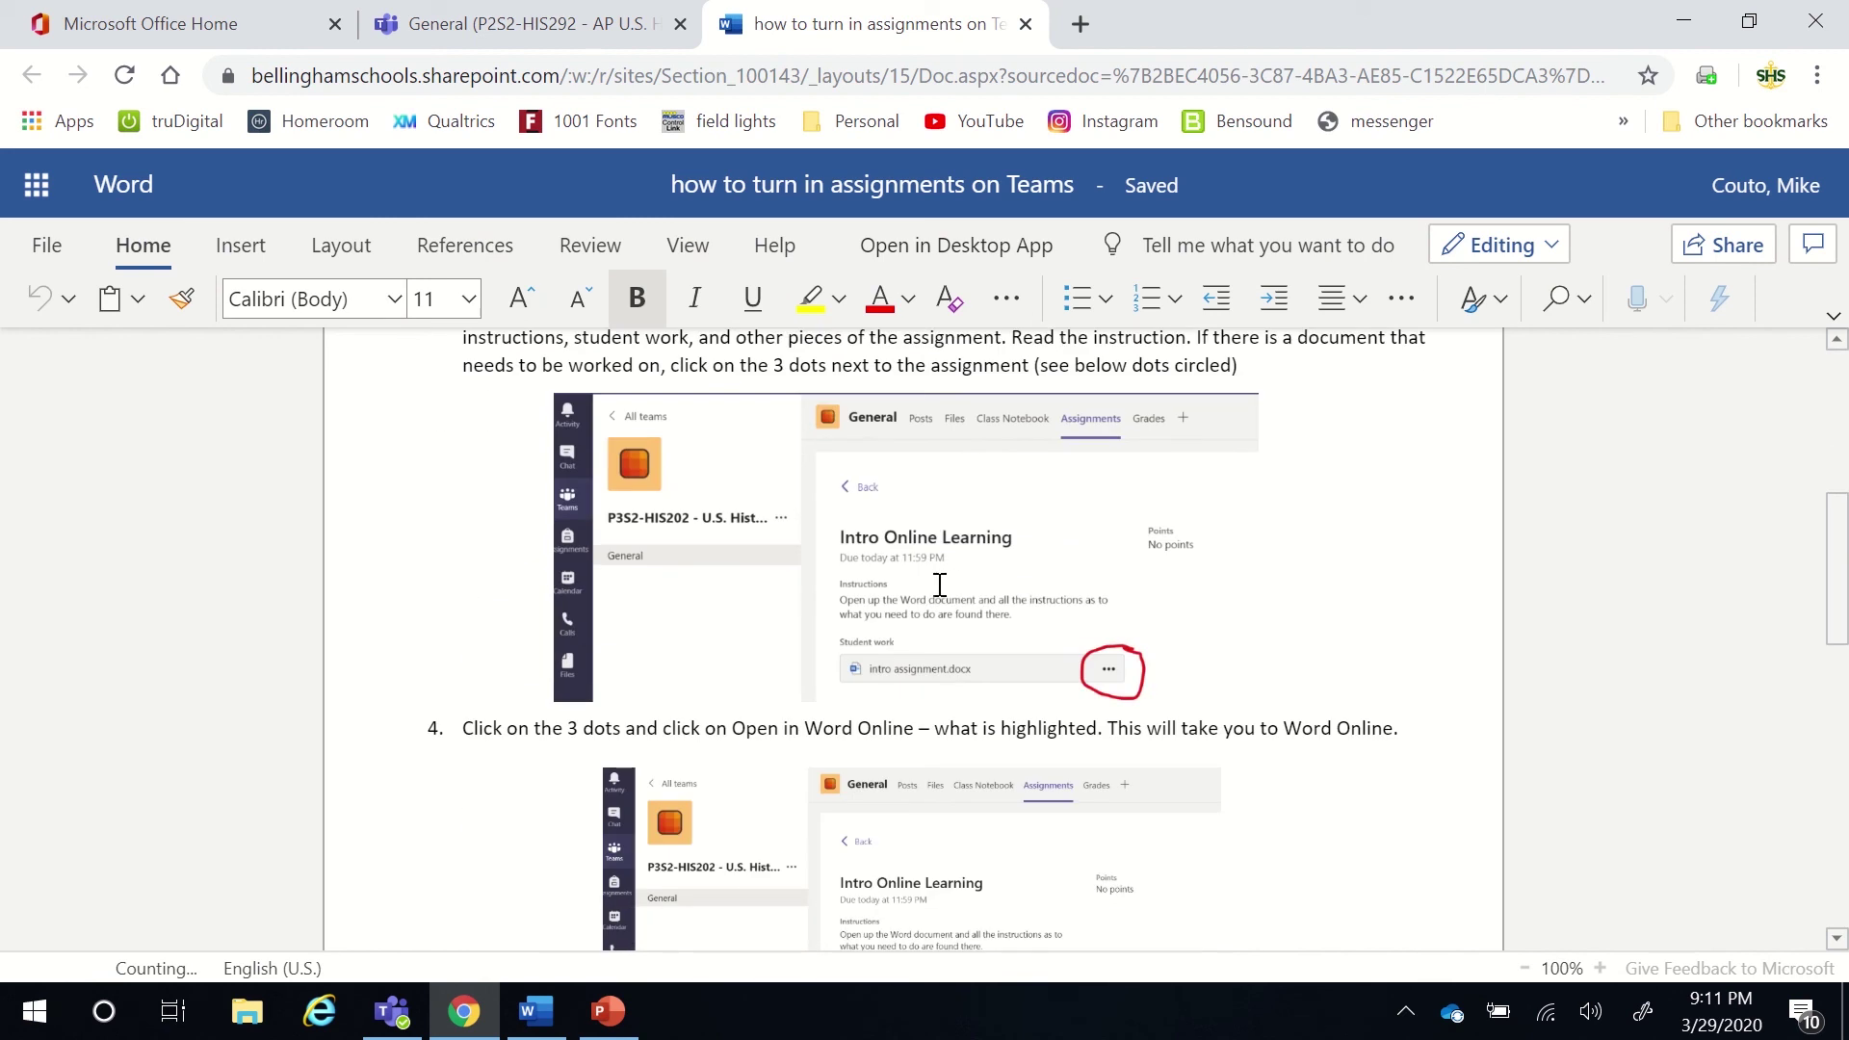
{"action": "scroll", "coordinate": [811, 609], "scroll_direction": "down", "scroll_amount": 11}
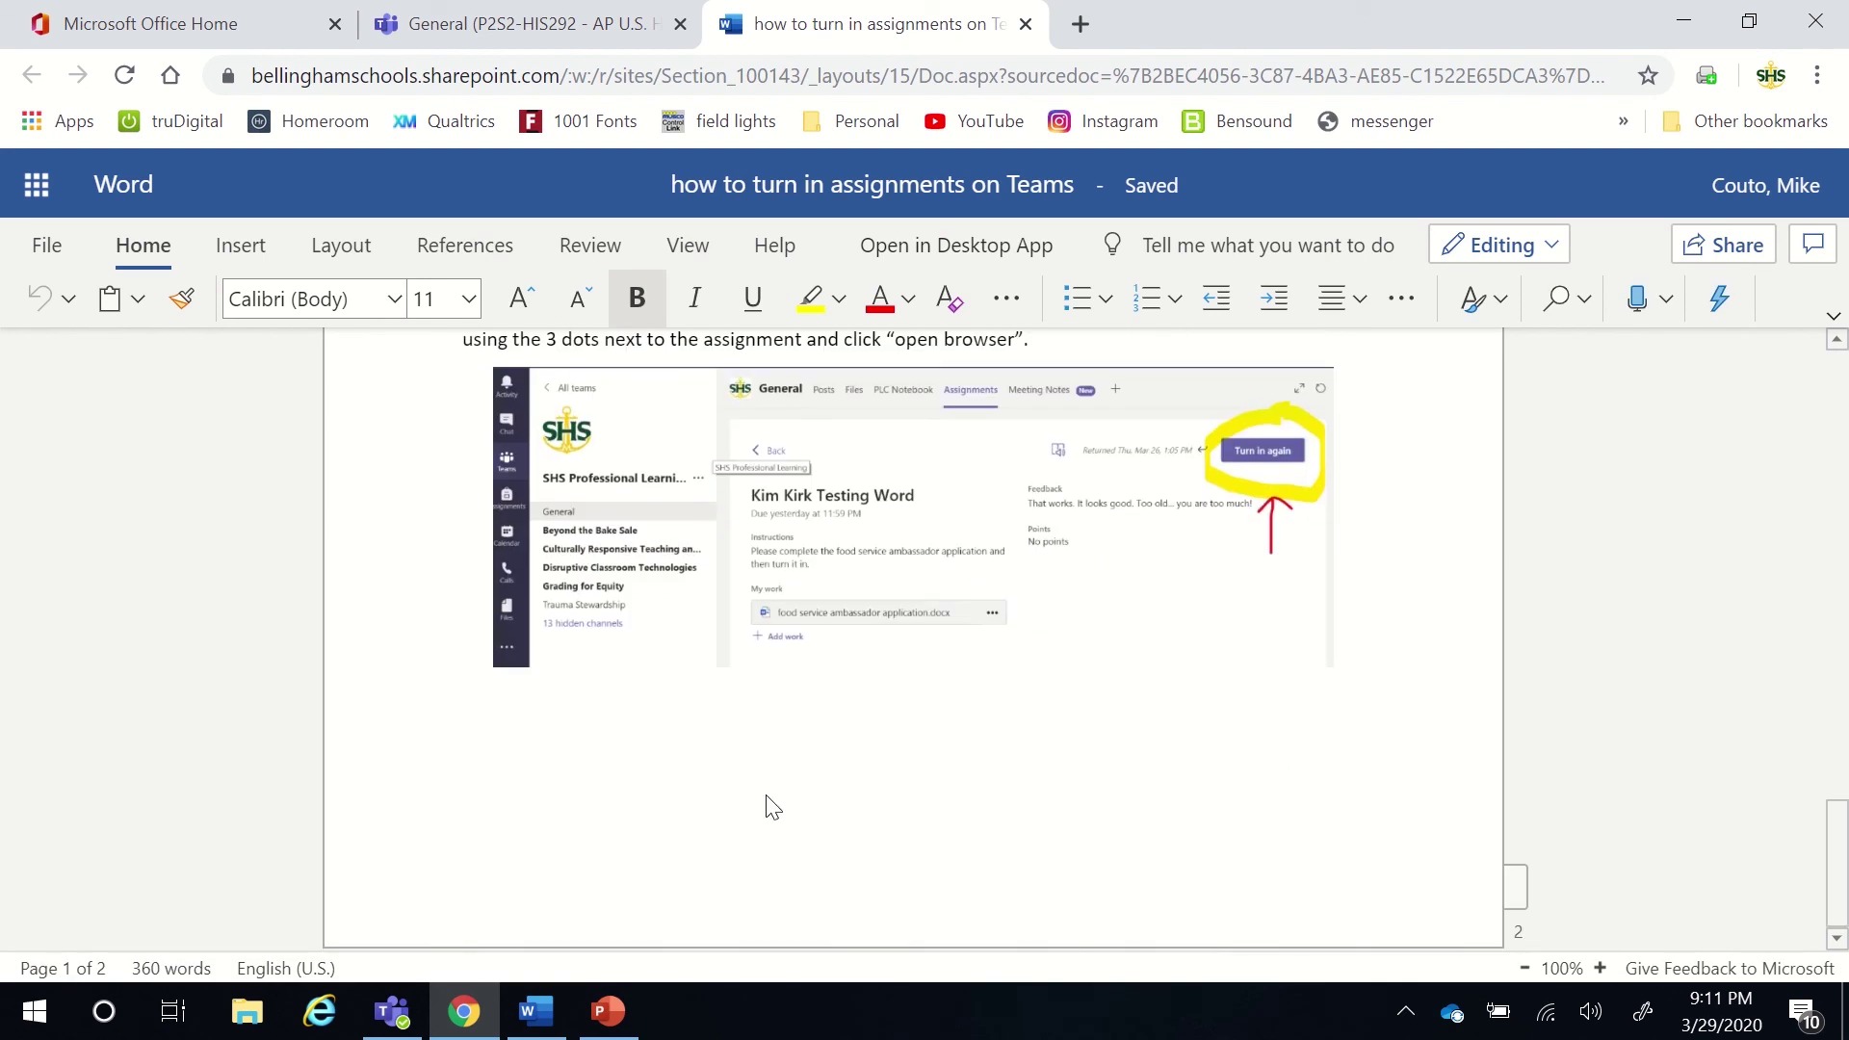
Close the directions document and turn in "How to open, edit and turn in an assignment on Teams".
{"action": "scroll", "coordinate": [828, 811], "scroll_direction": "up", "scroll_amount": 5}
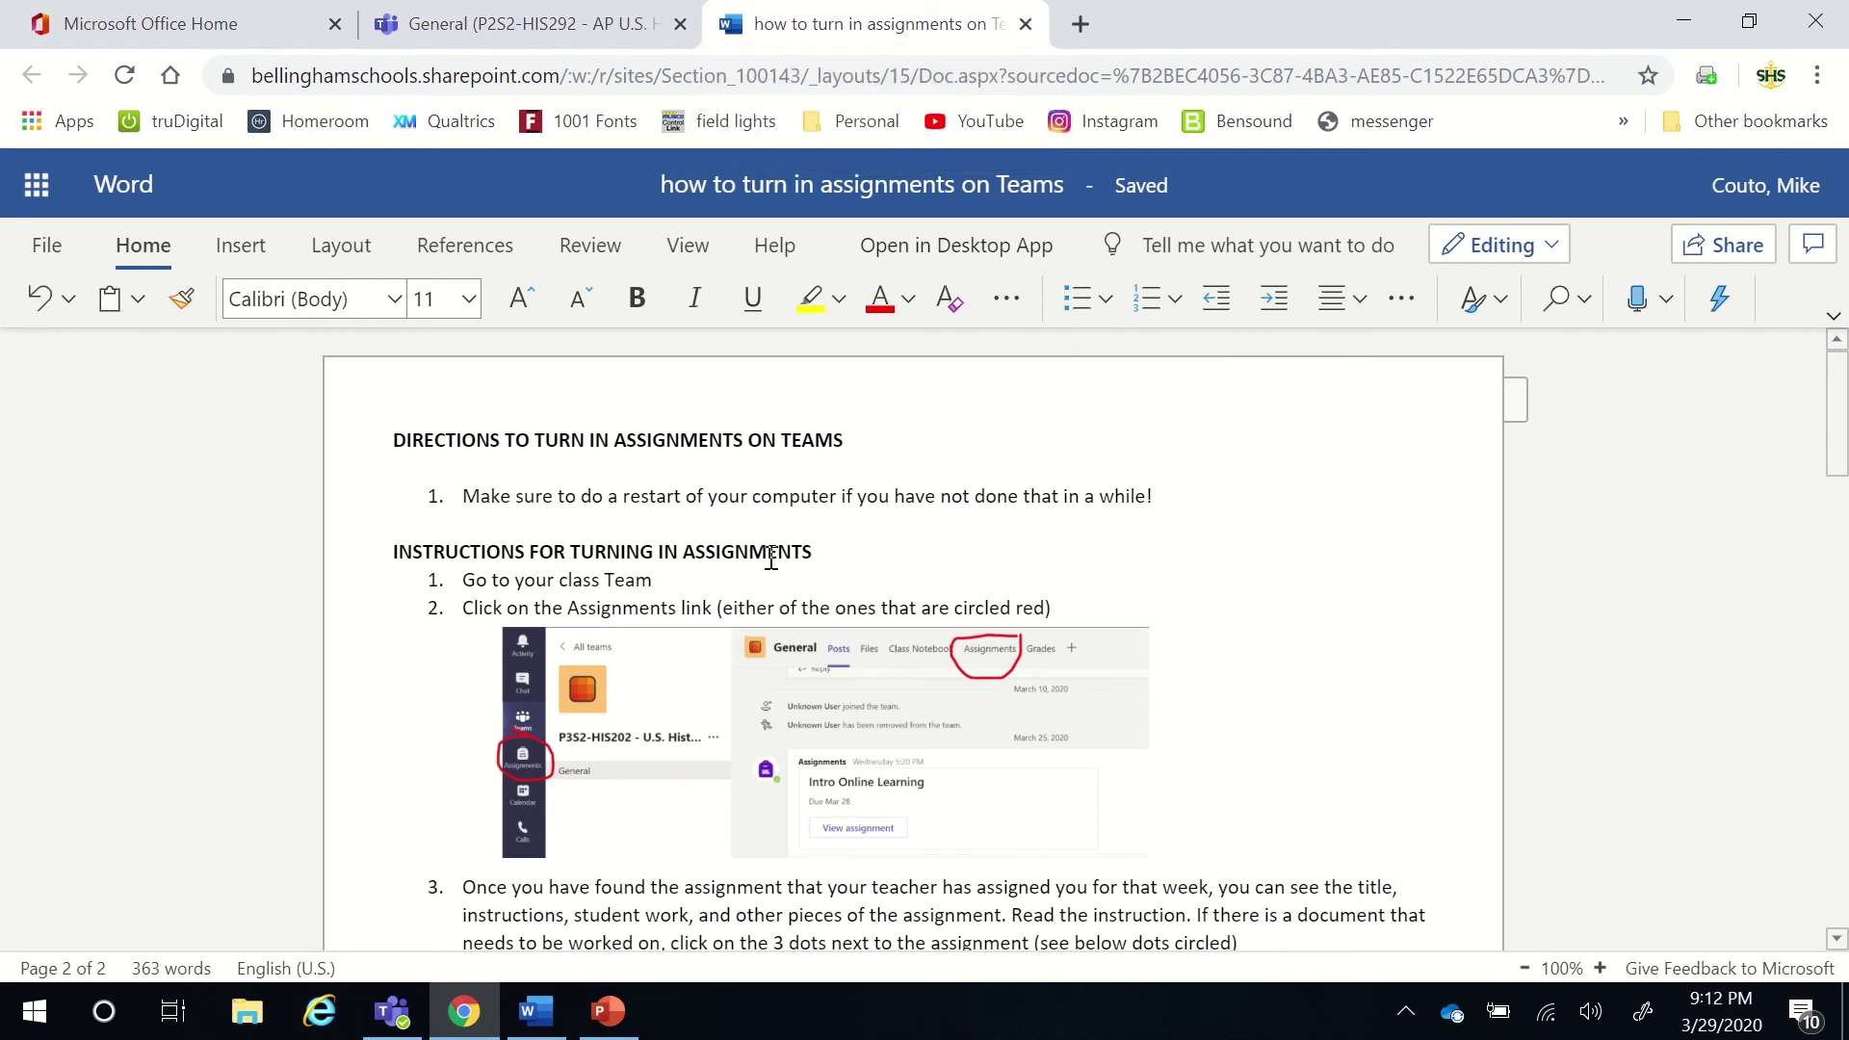
{"action": "left_click", "coordinate": [1026, 24]}
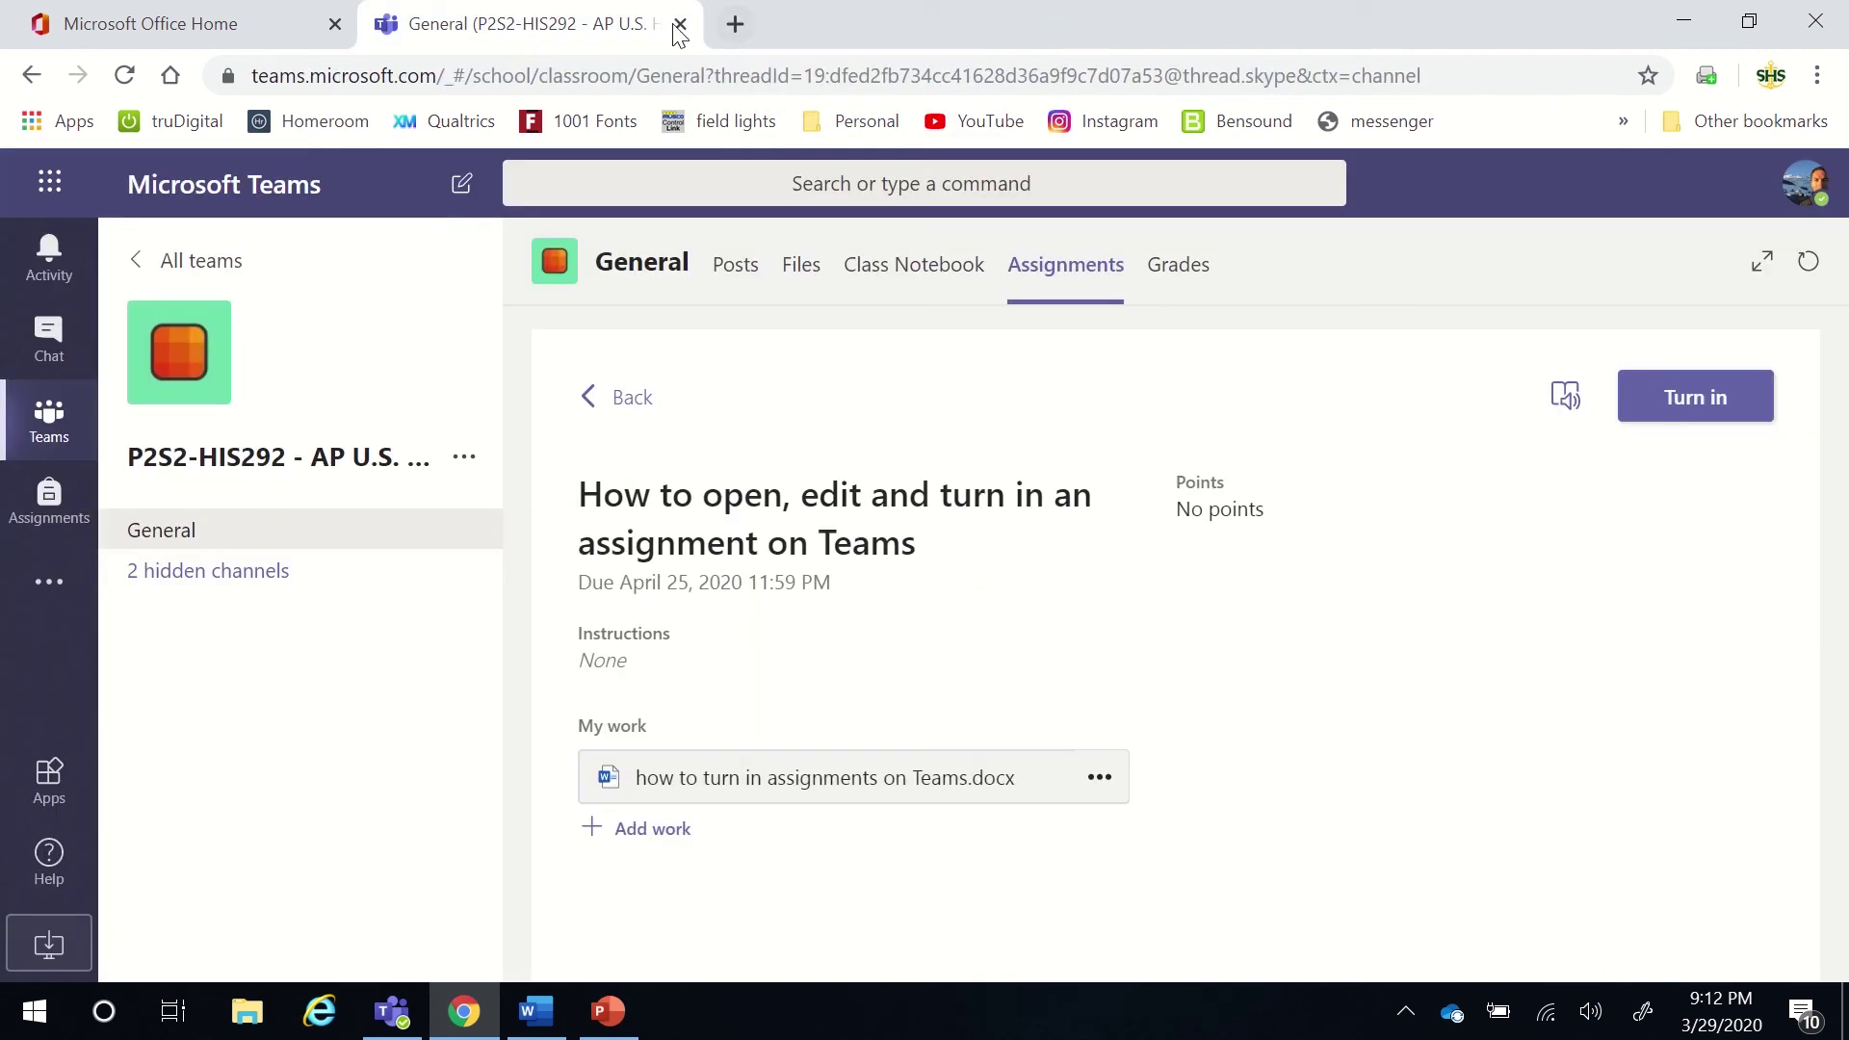
{"action": "left_click", "coordinate": [1710, 411]}
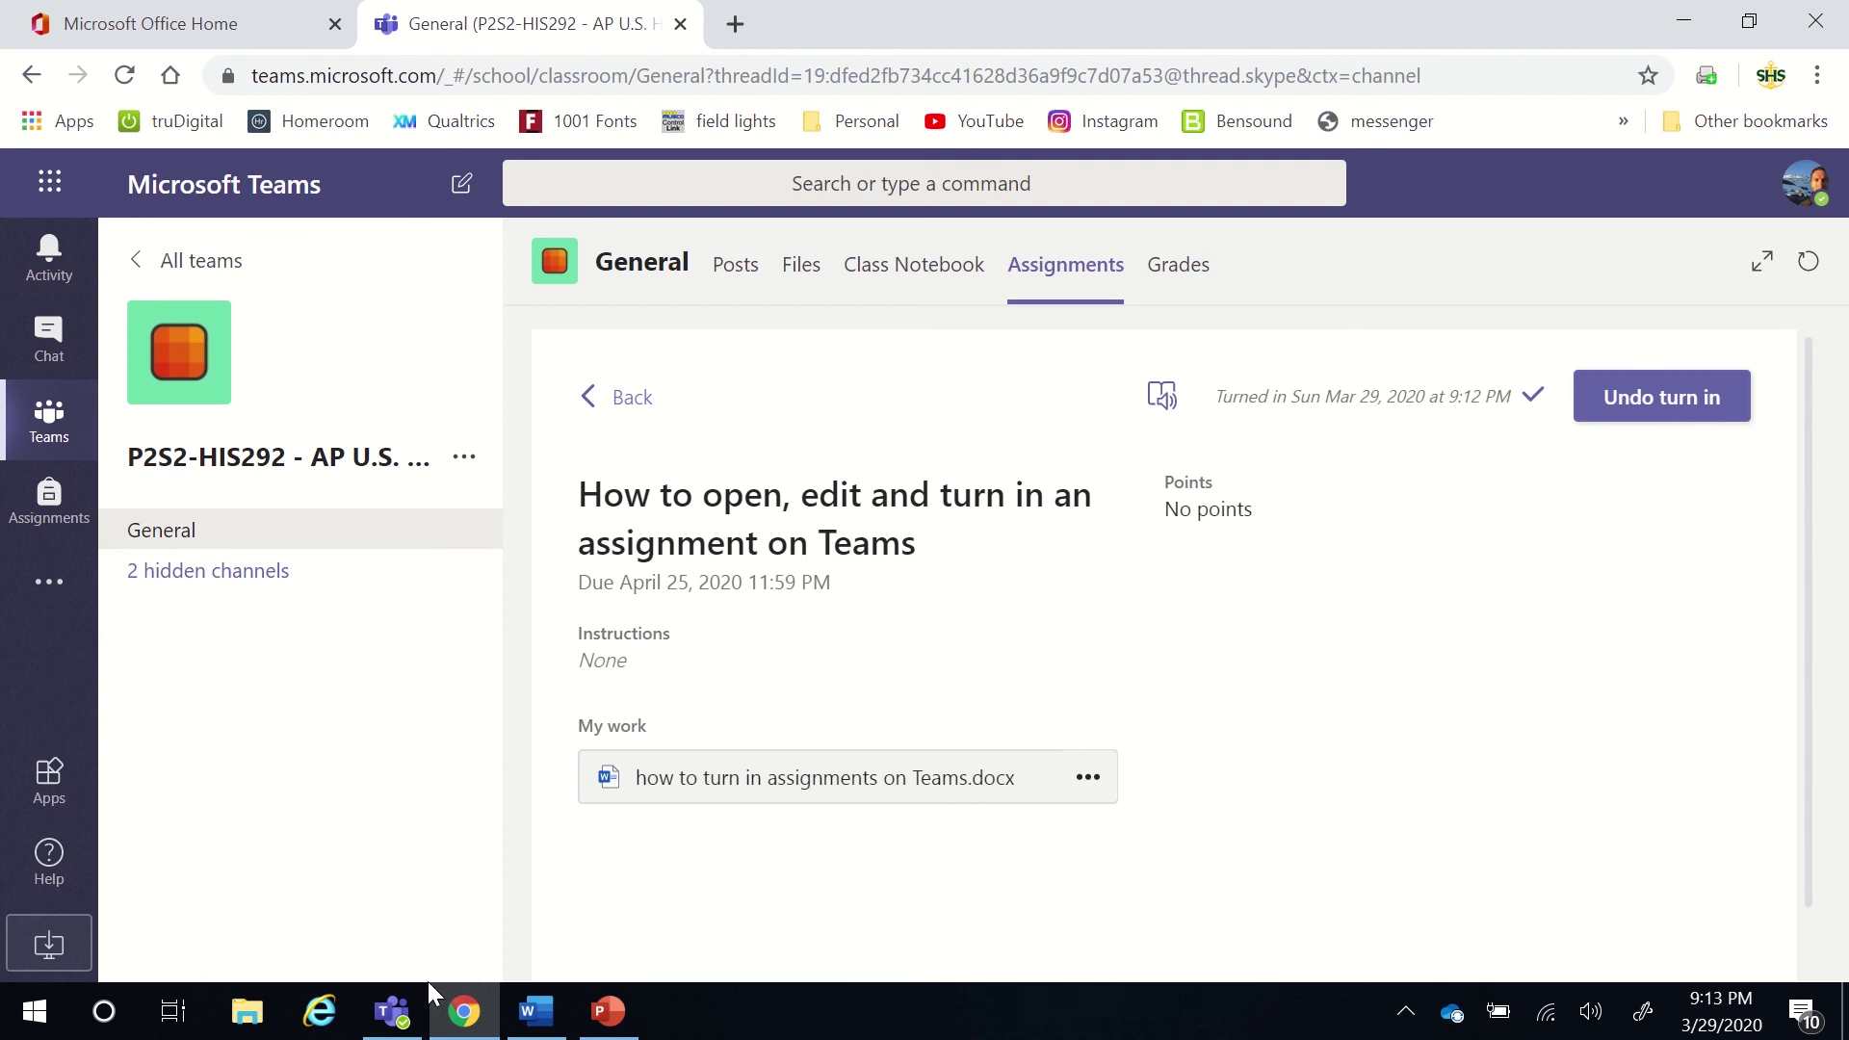
Switch to the Teams desktop app and open "Welcome Back to World History" via the General channel of P3 S2 Contemporary World History.
{"action": "left_click", "coordinate": [395, 1009]}
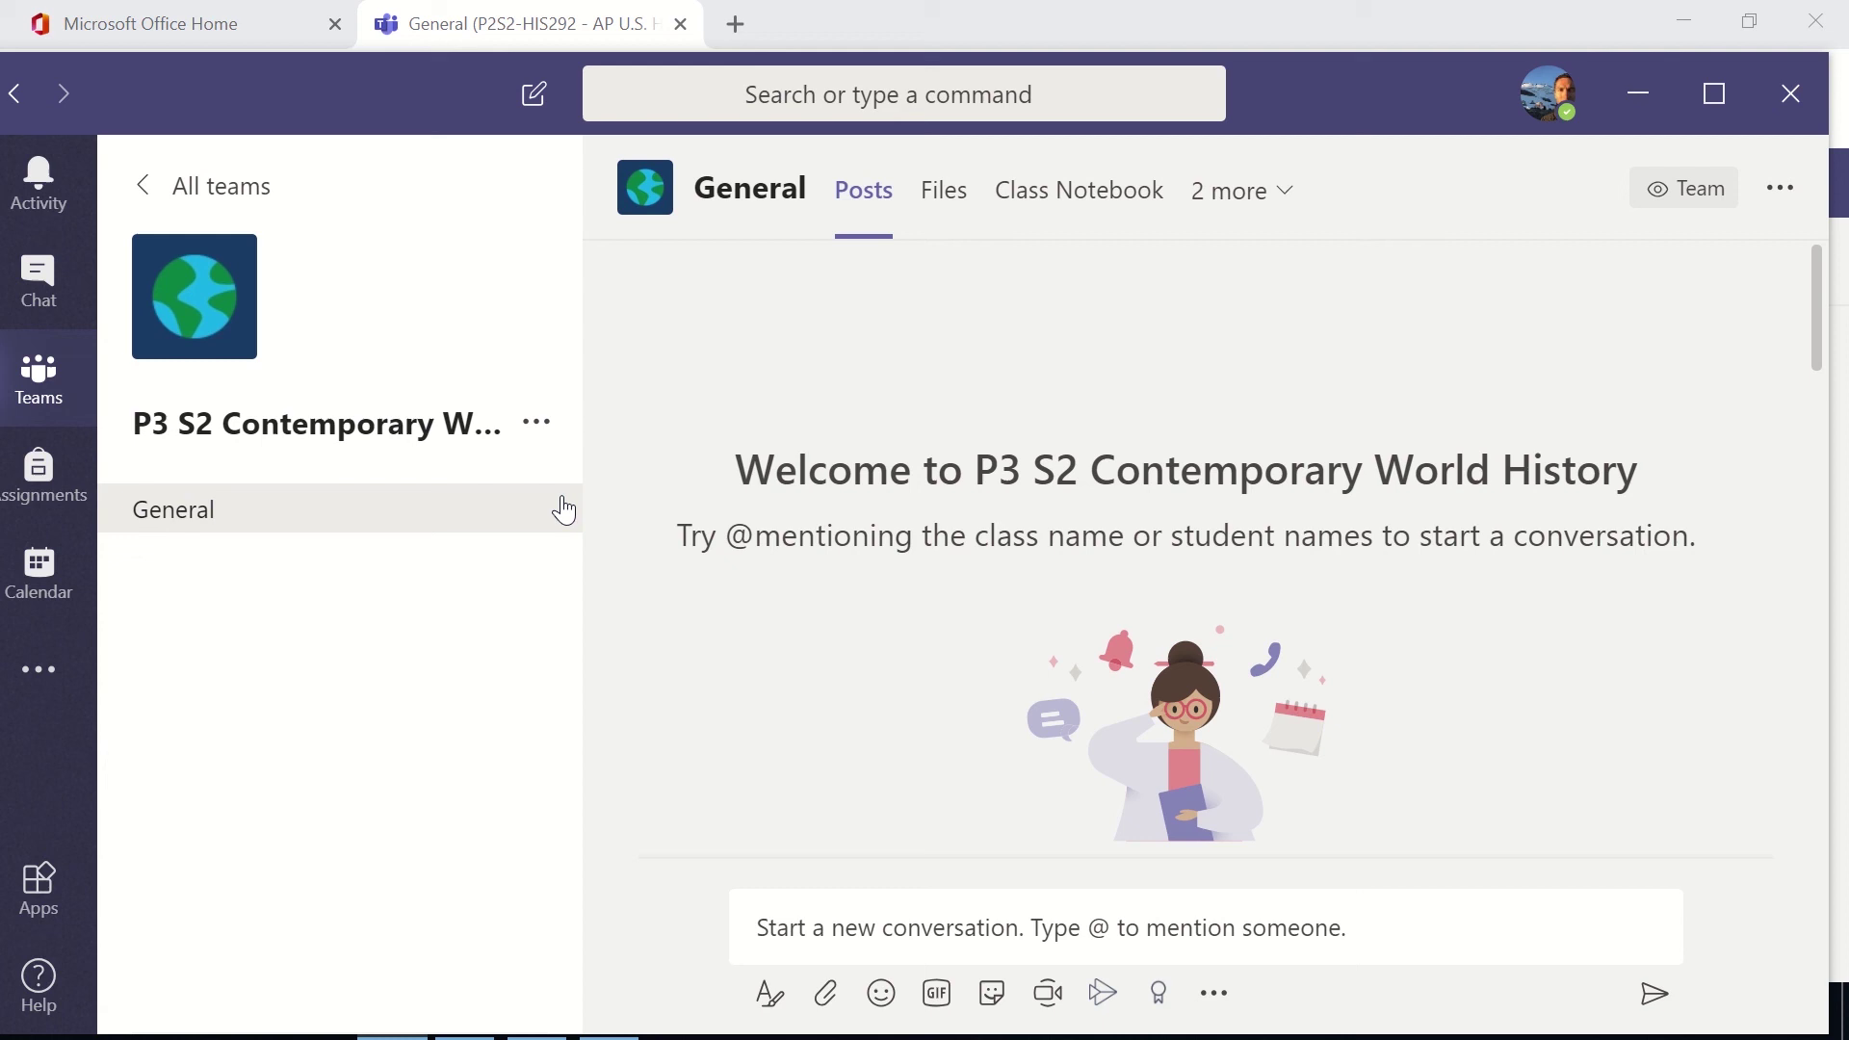
{"action": "left_click", "coordinate": [1242, 191]}
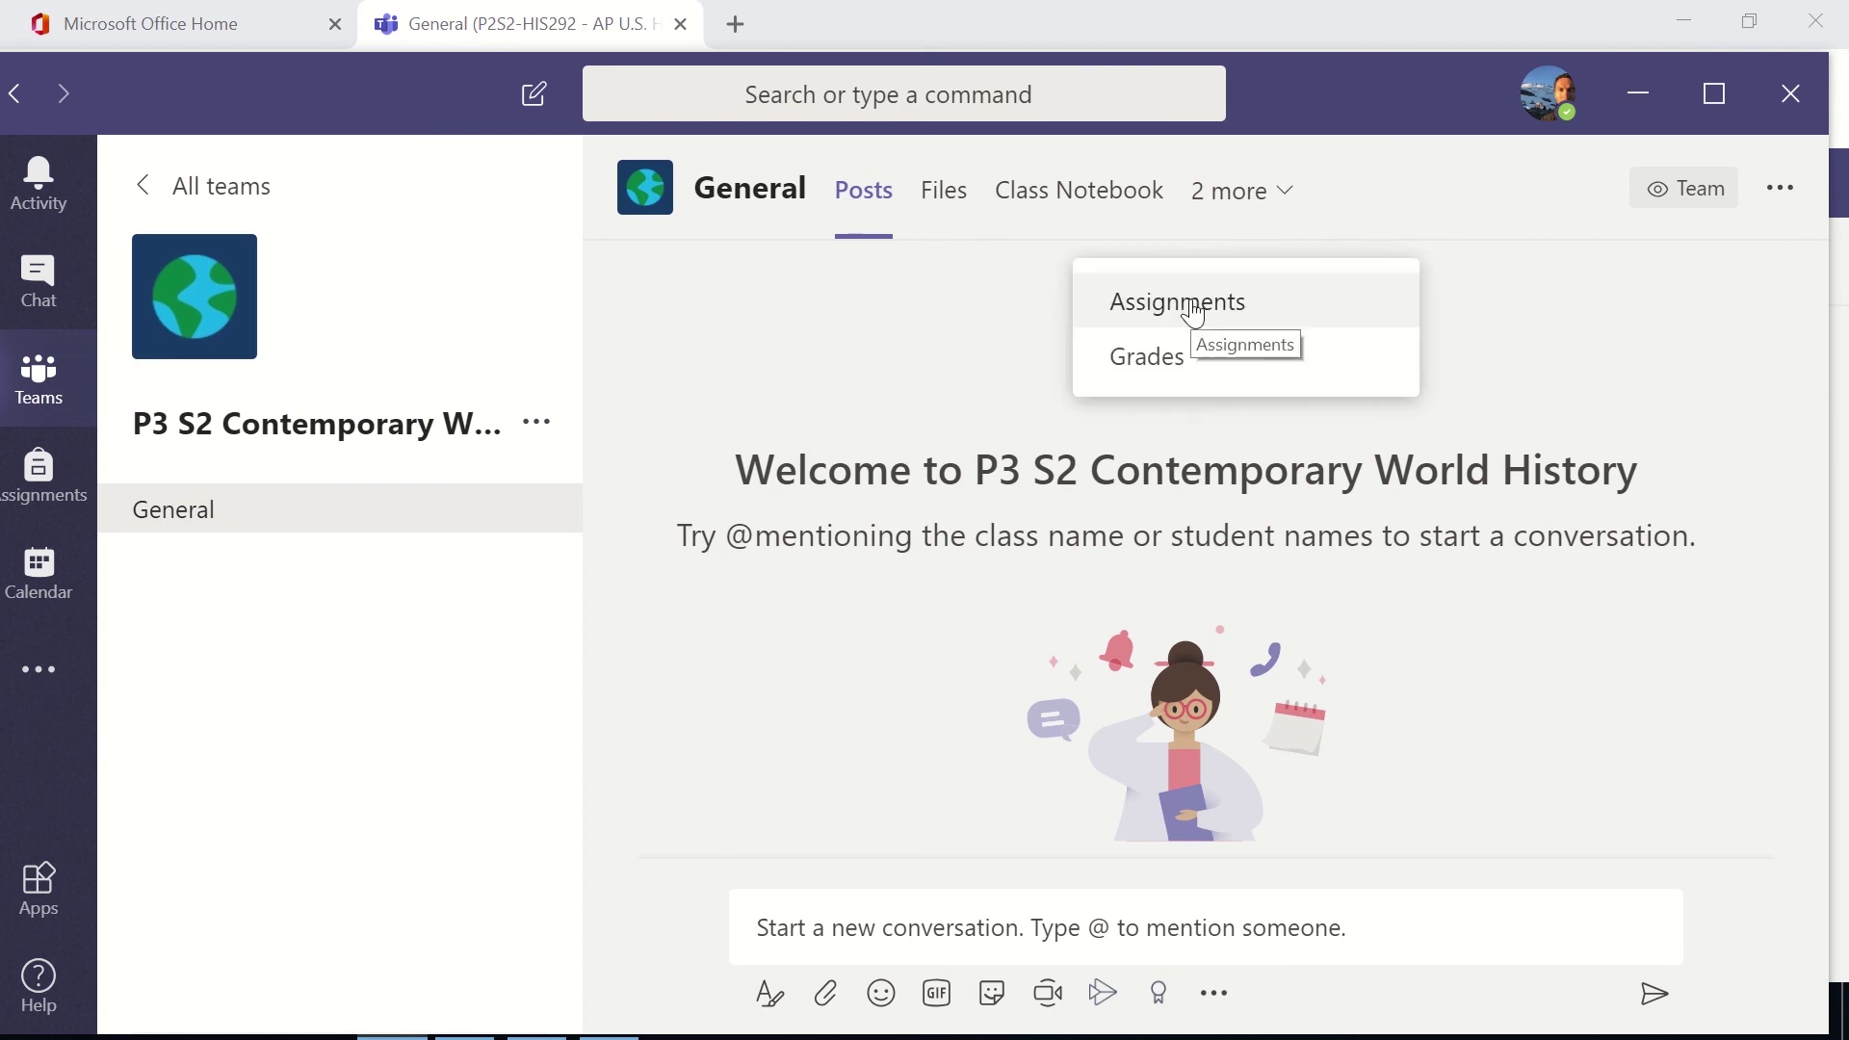
{"action": "scroll", "coordinate": [776, 520], "scroll_direction": "down", "scroll_amount": 5}
{"action": "scroll", "coordinate": [800, 517], "scroll_direction": "down", "scroll_amount": 5}
{"action": "scroll", "coordinate": [837, 549], "scroll_direction": "up", "scroll_amount": 3}
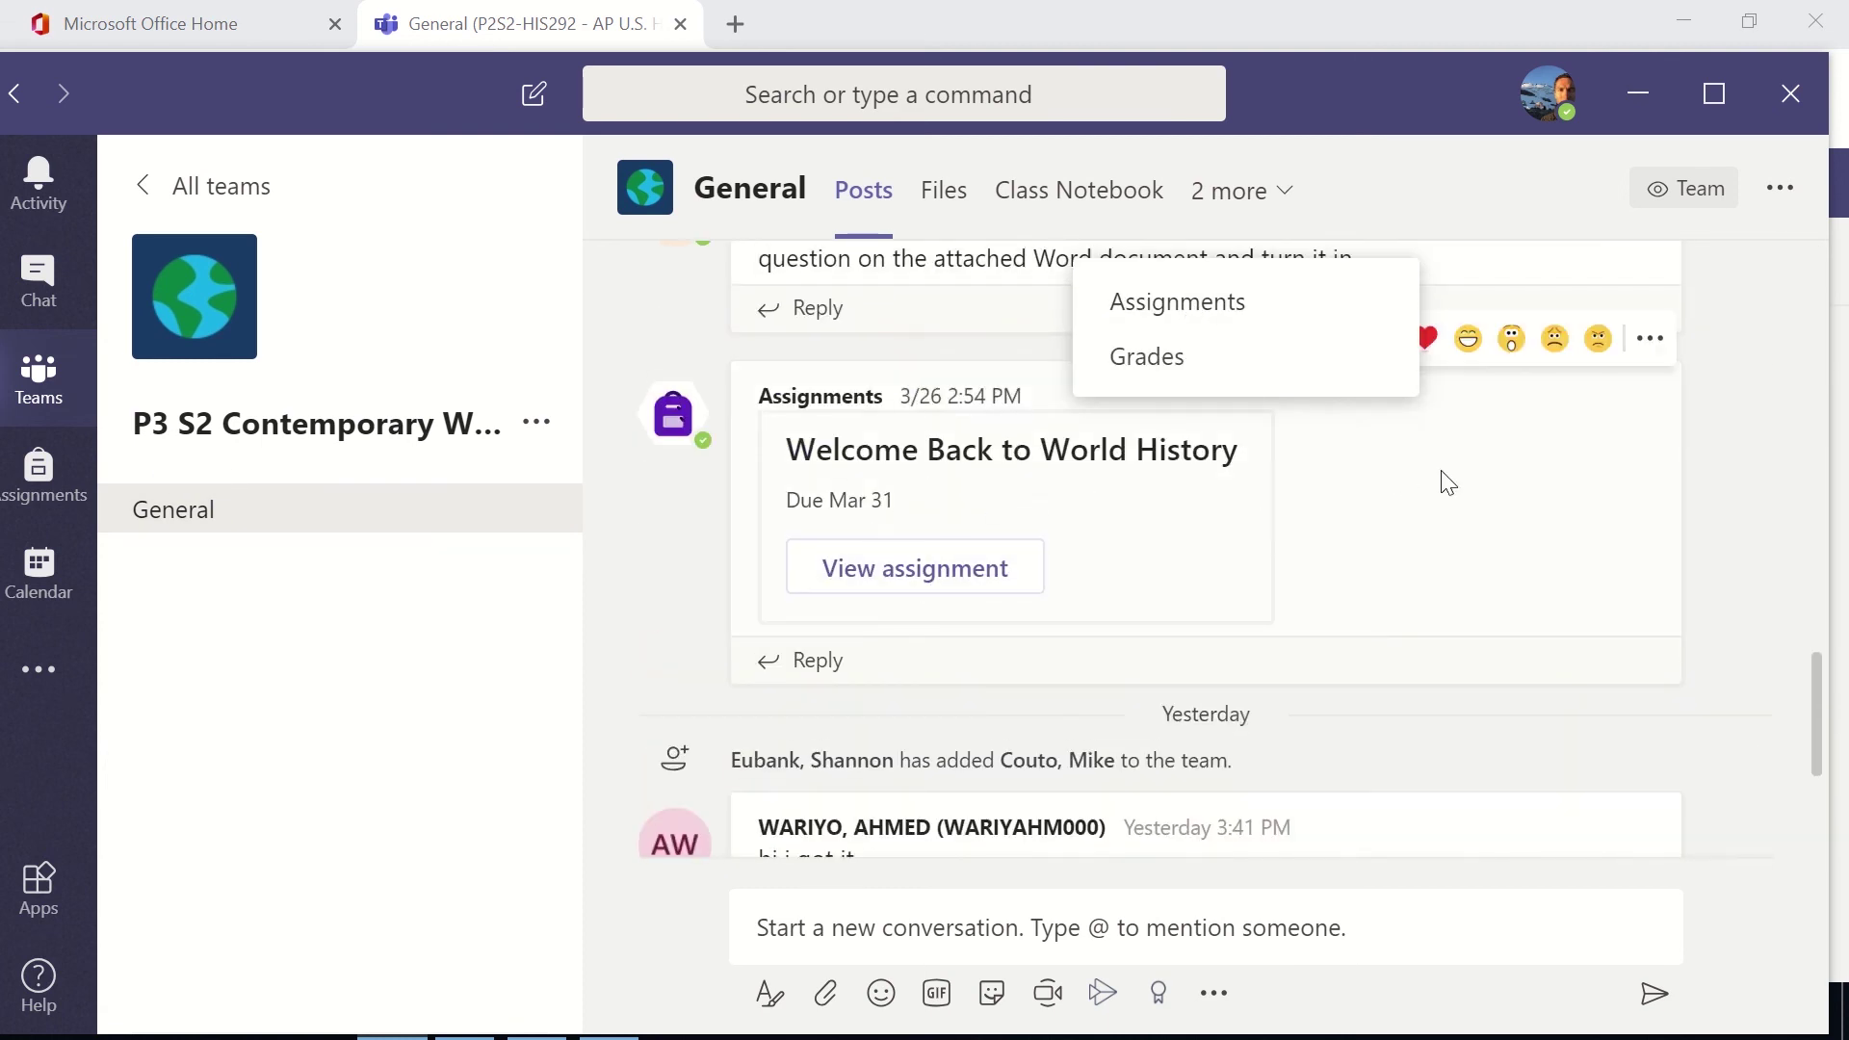
{"action": "left_click", "coordinate": [967, 589]}
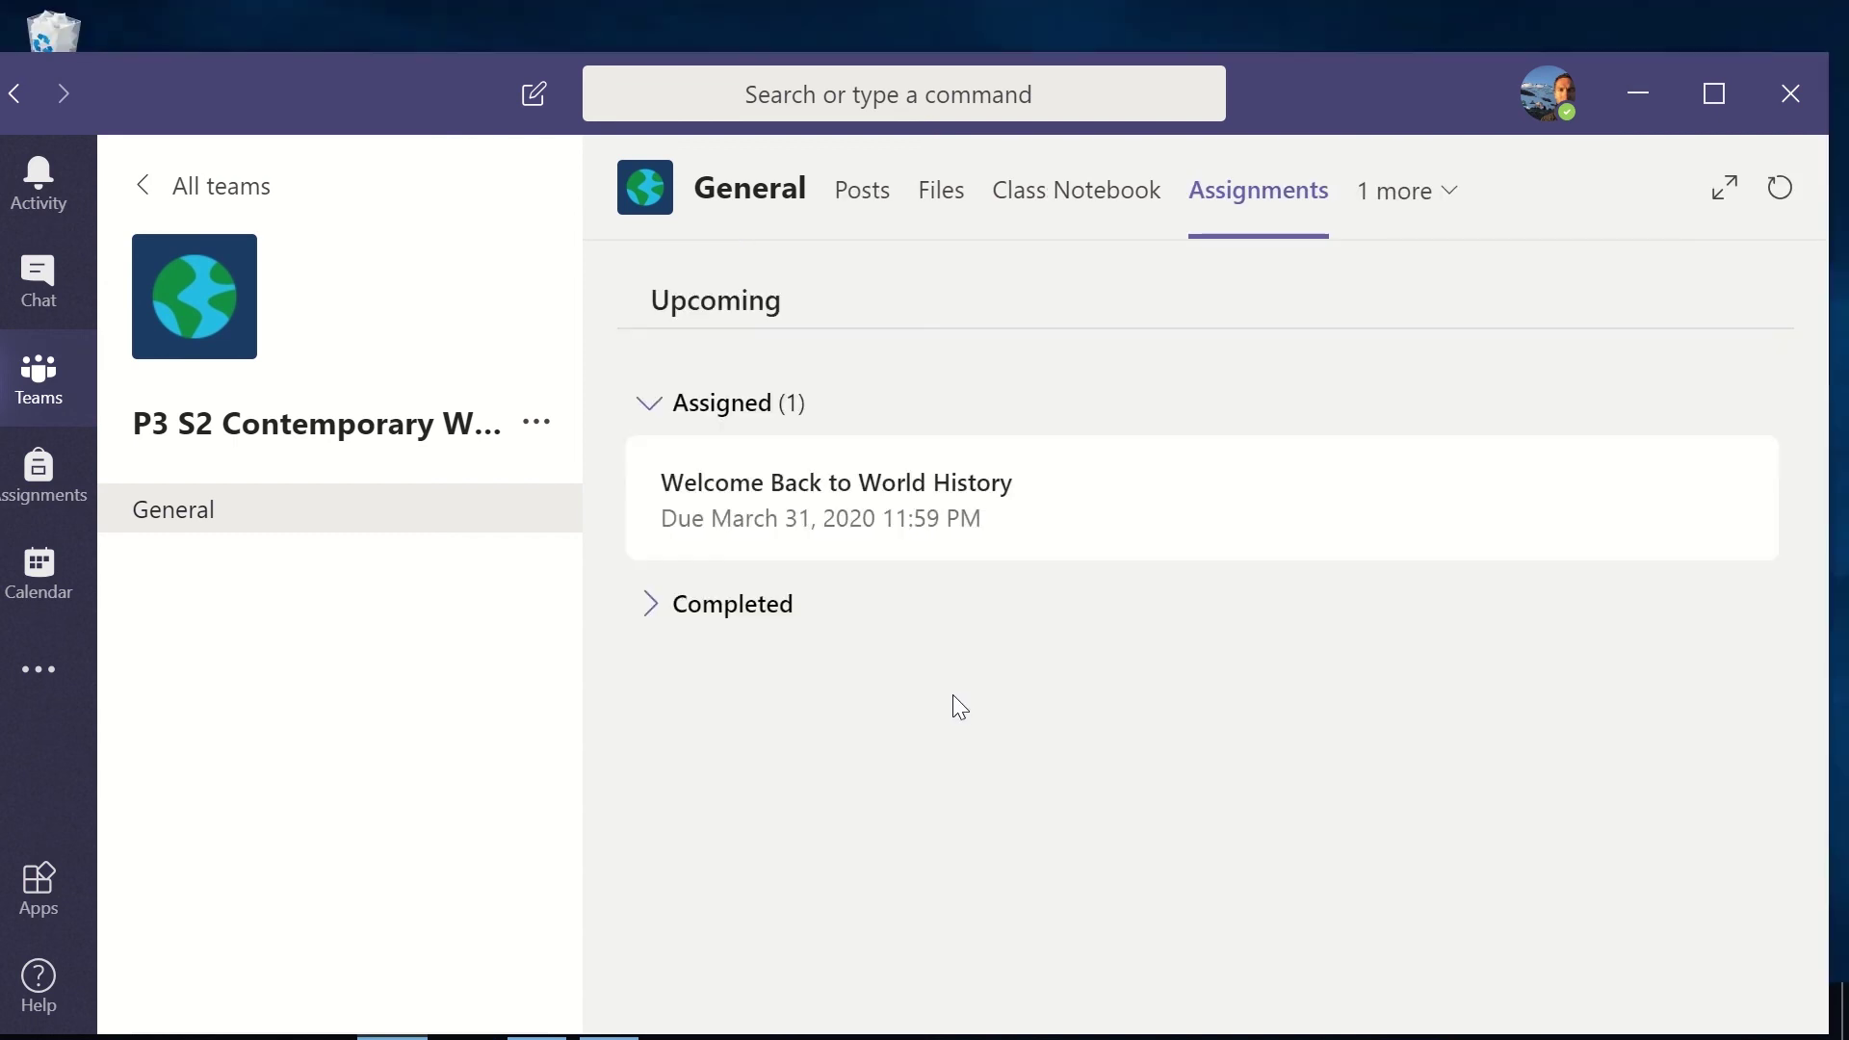
{"action": "left_click", "coordinate": [891, 504]}
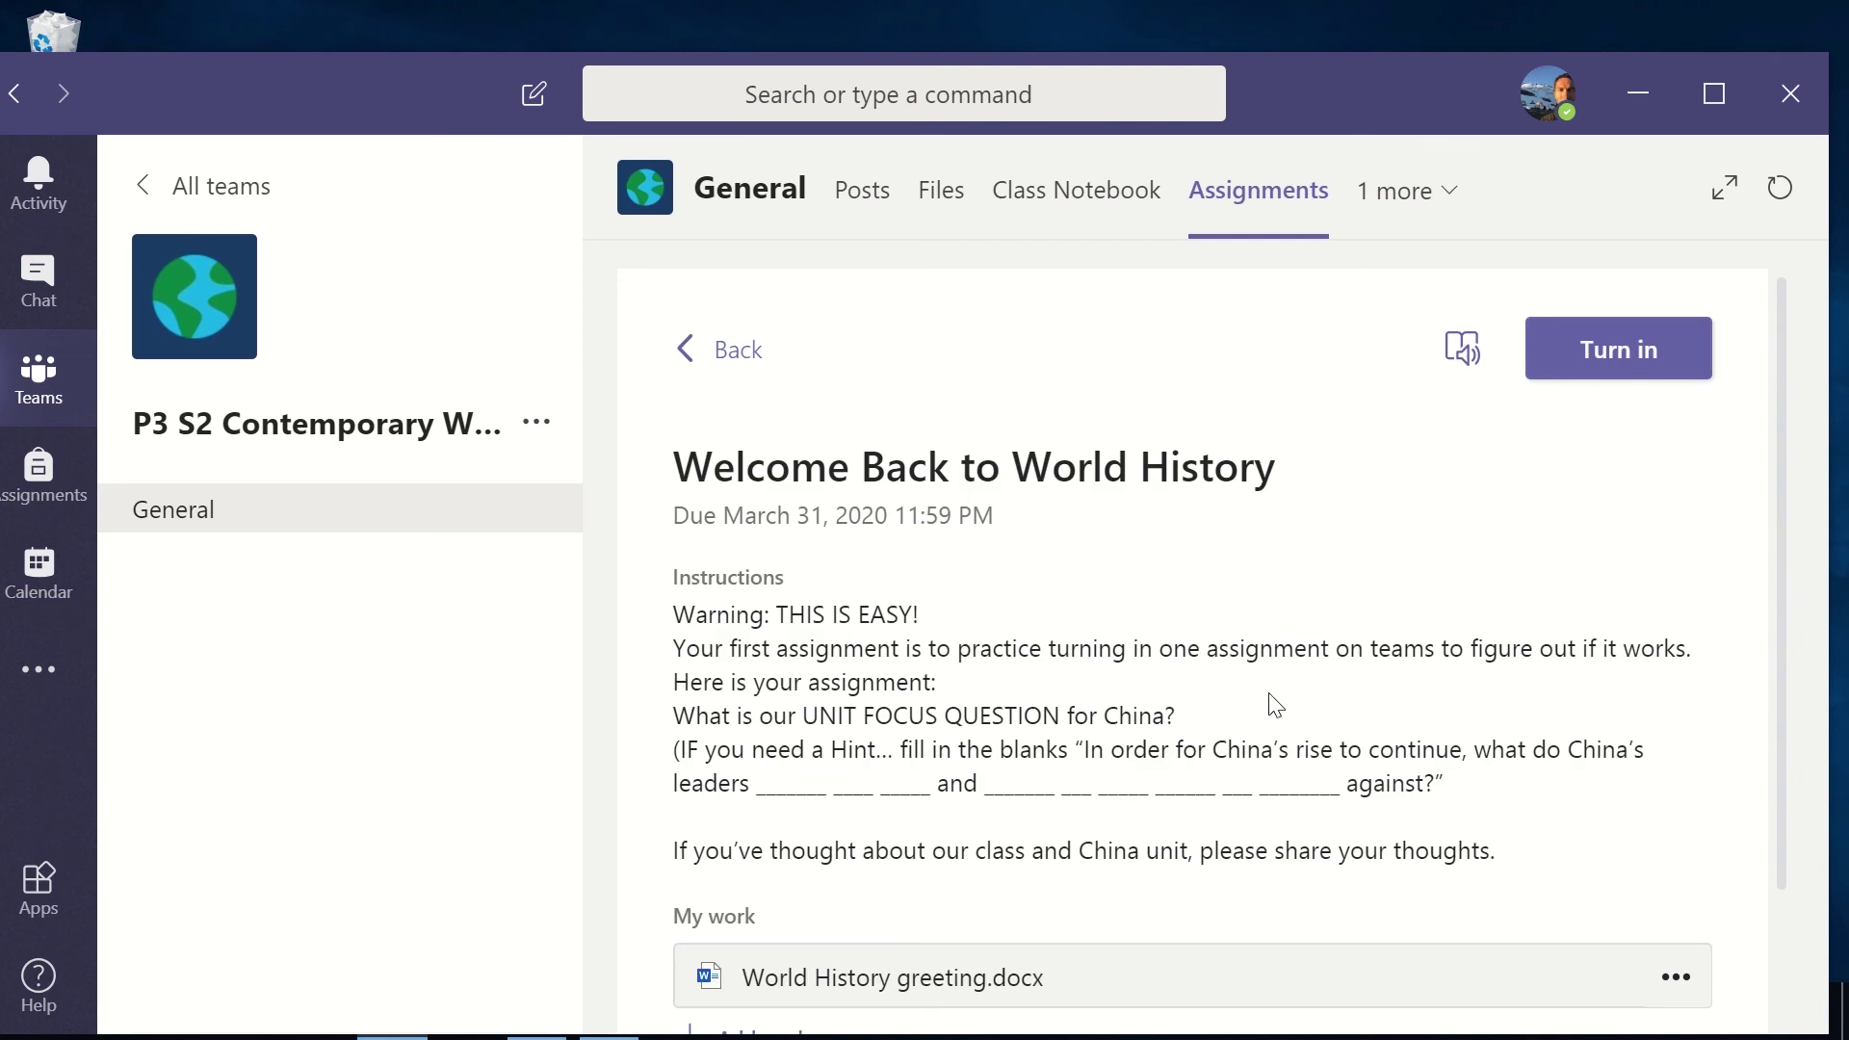
Read the assignment instructions and open the attached "World History greeting.docx" in Word Online.
{"action": "scroll", "coordinate": [1123, 684], "scroll_direction": "down", "scroll_amount": 2}
{"action": "scroll", "coordinate": [963, 616], "scroll_direction": "up", "scroll_amount": 2}
{"action": "scroll", "coordinate": [1058, 619], "scroll_direction": "down", "scroll_amount": 2}
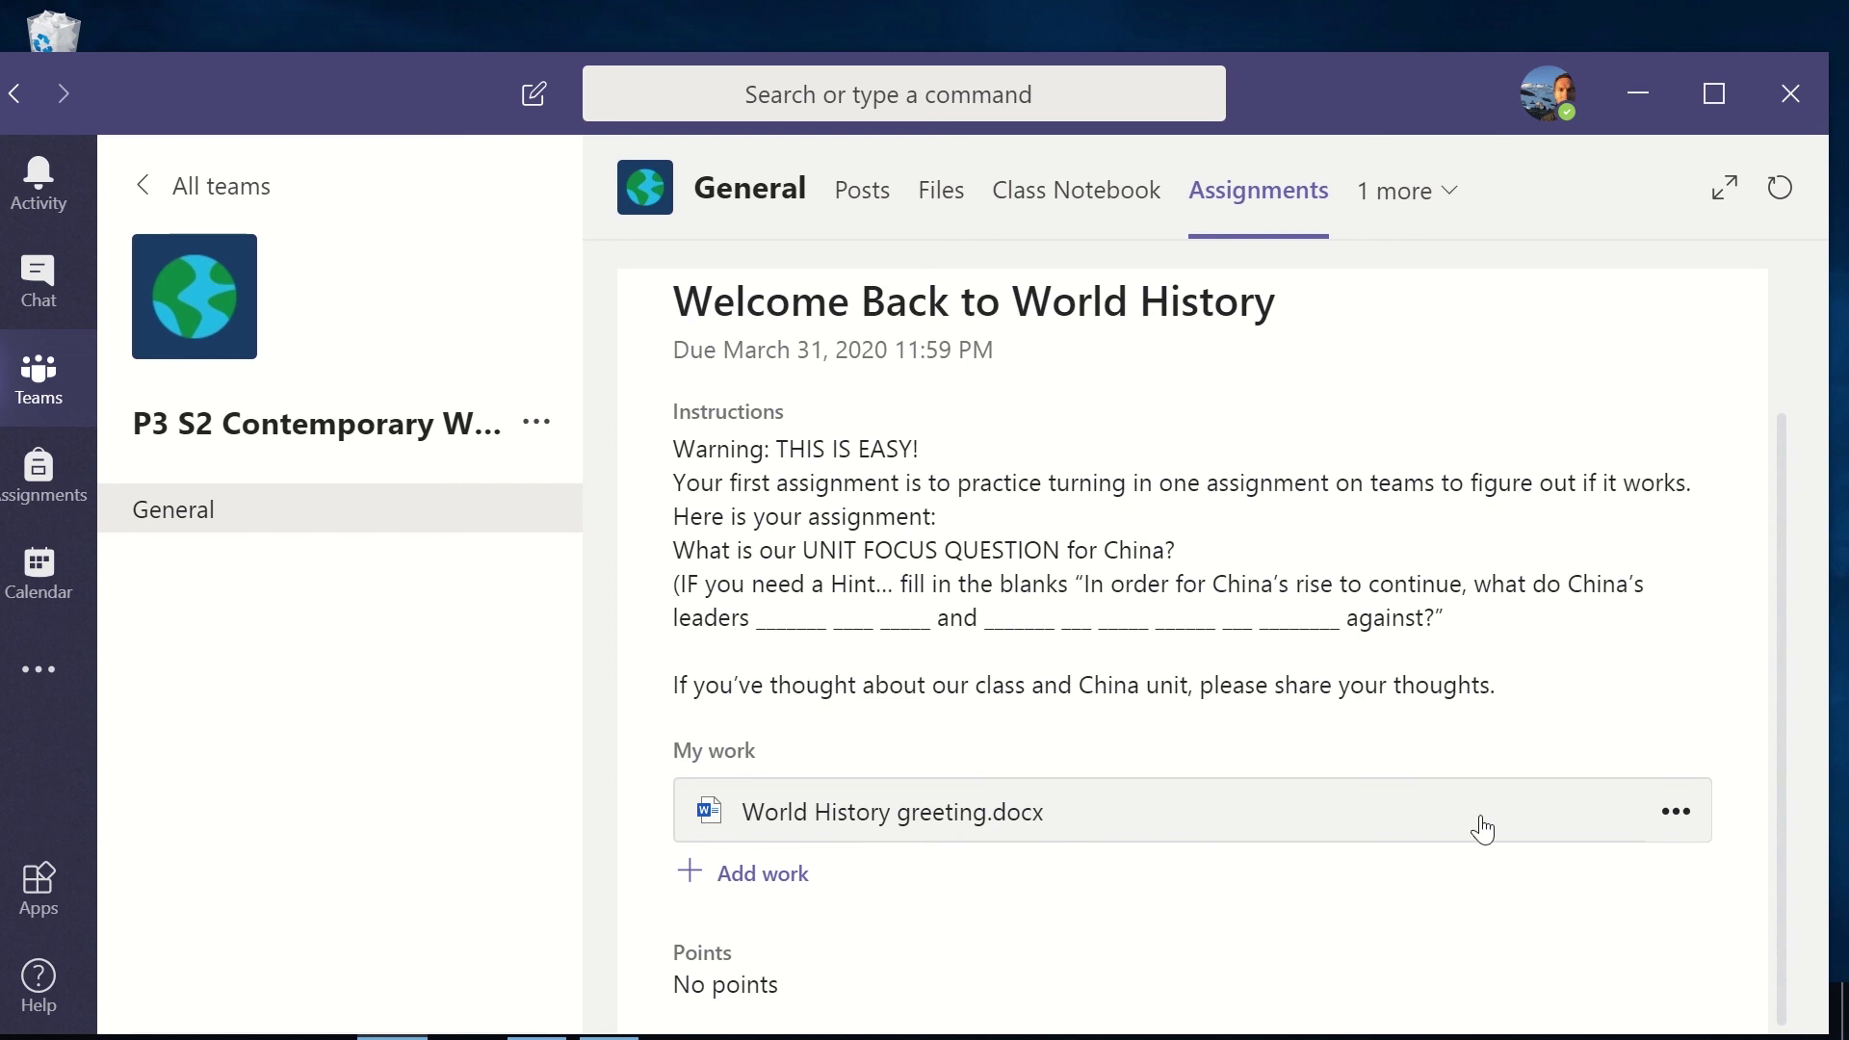
{"action": "left_click", "coordinate": [1681, 822]}
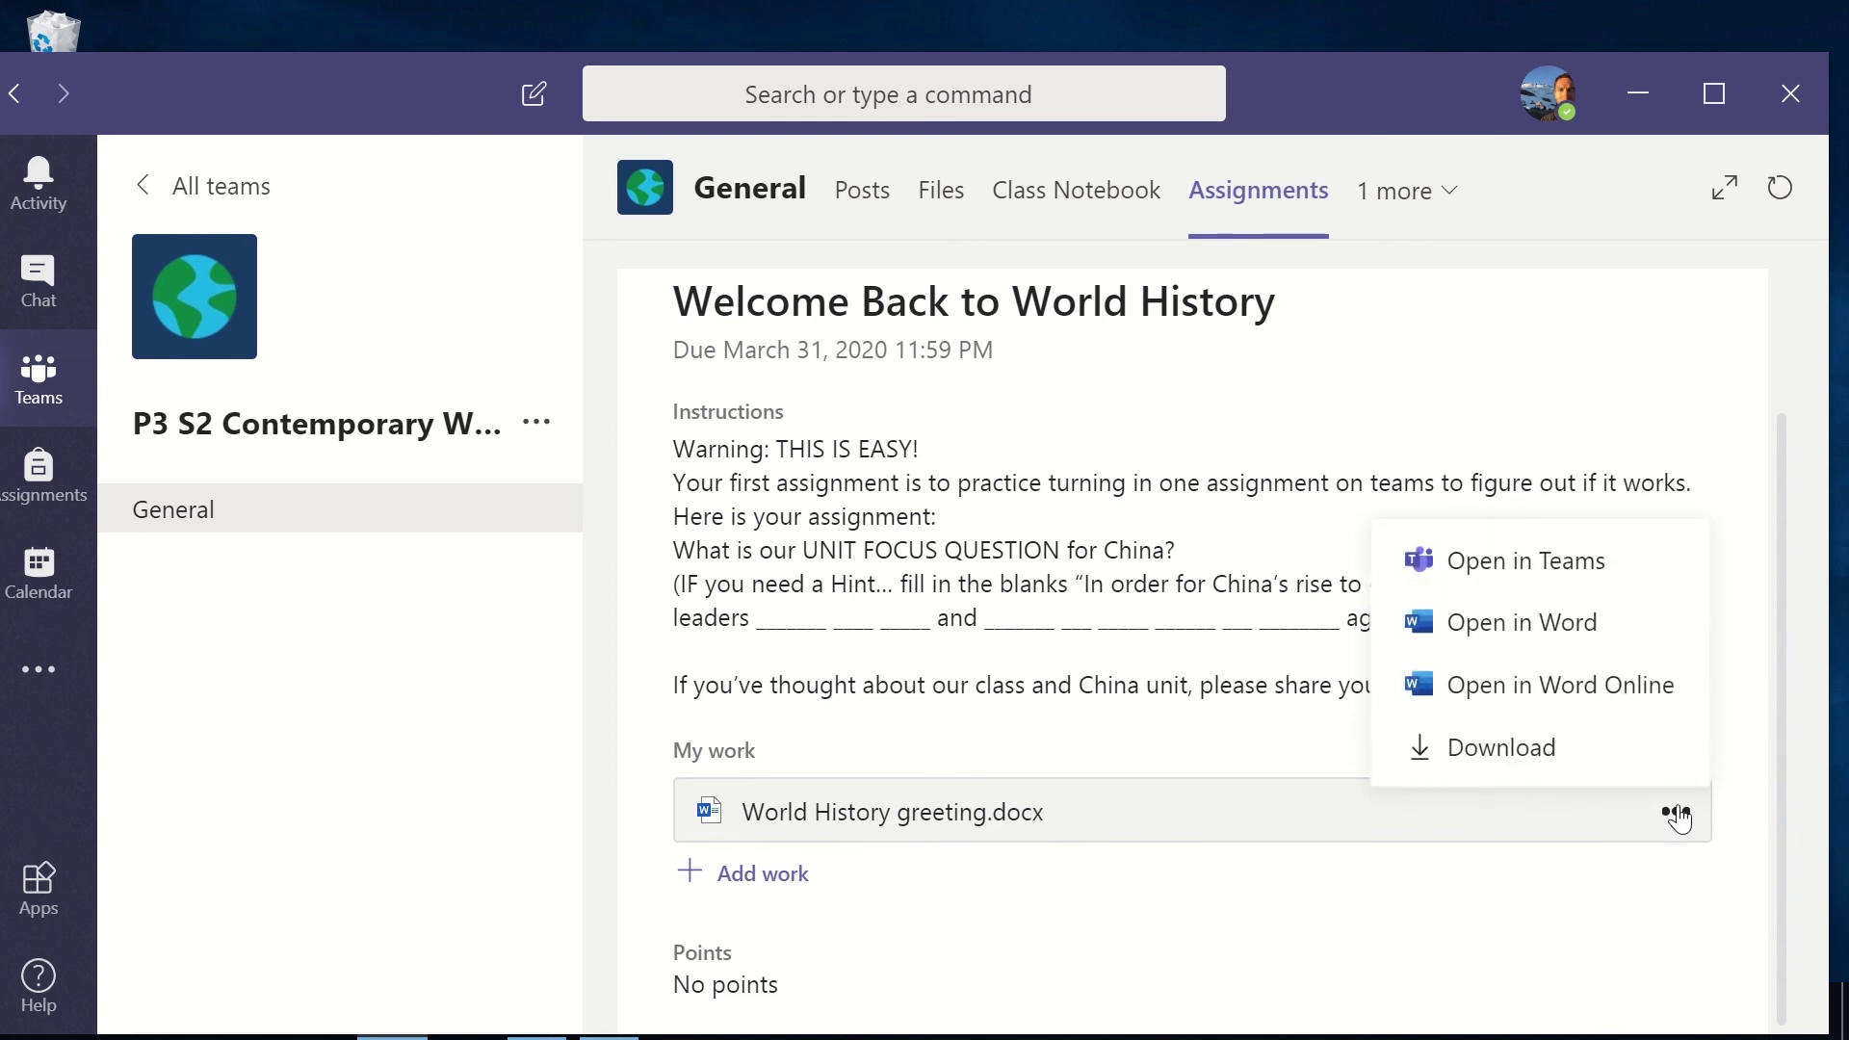
{"action": "left_click", "coordinate": [1538, 690]}
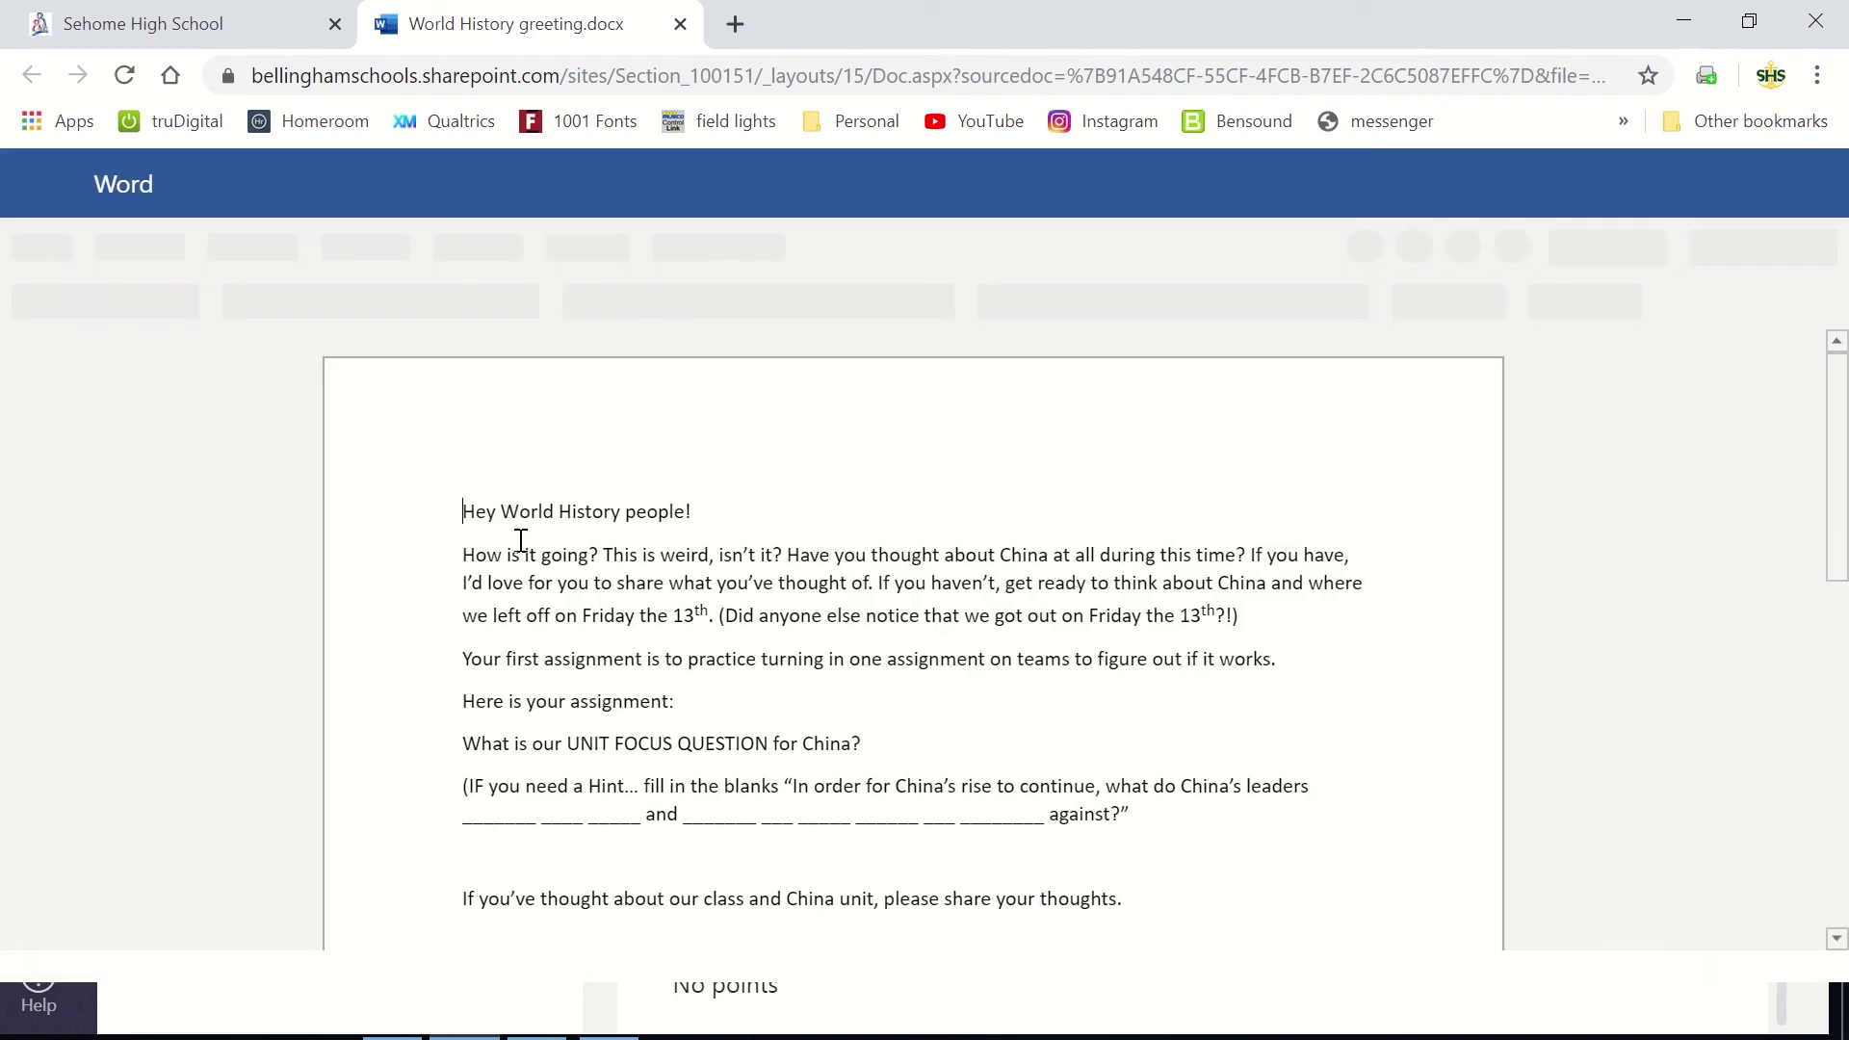
Fill the blanks in the China hint with "Xi Jinping" and "work to have proper wages", and close the document.
{"action": "left_click", "coordinate": [475, 631]}
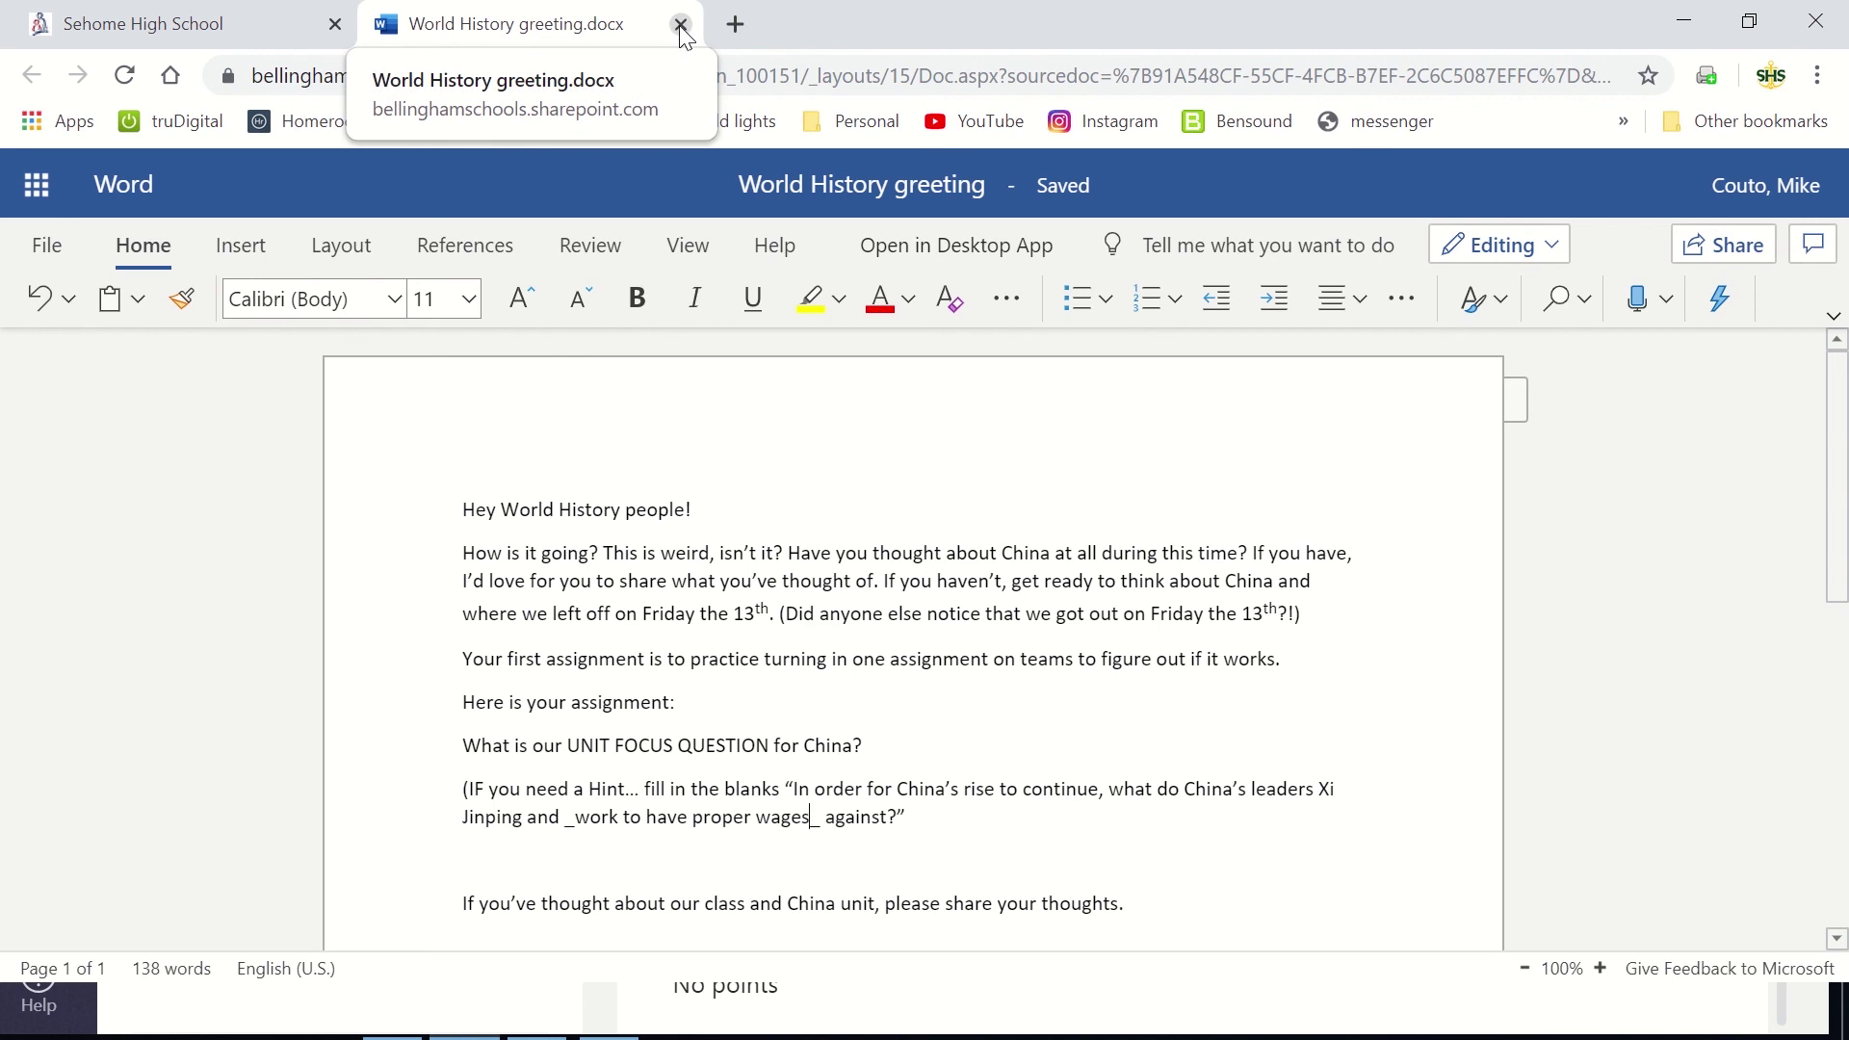
{"action": "left_click", "coordinate": [683, 26]}
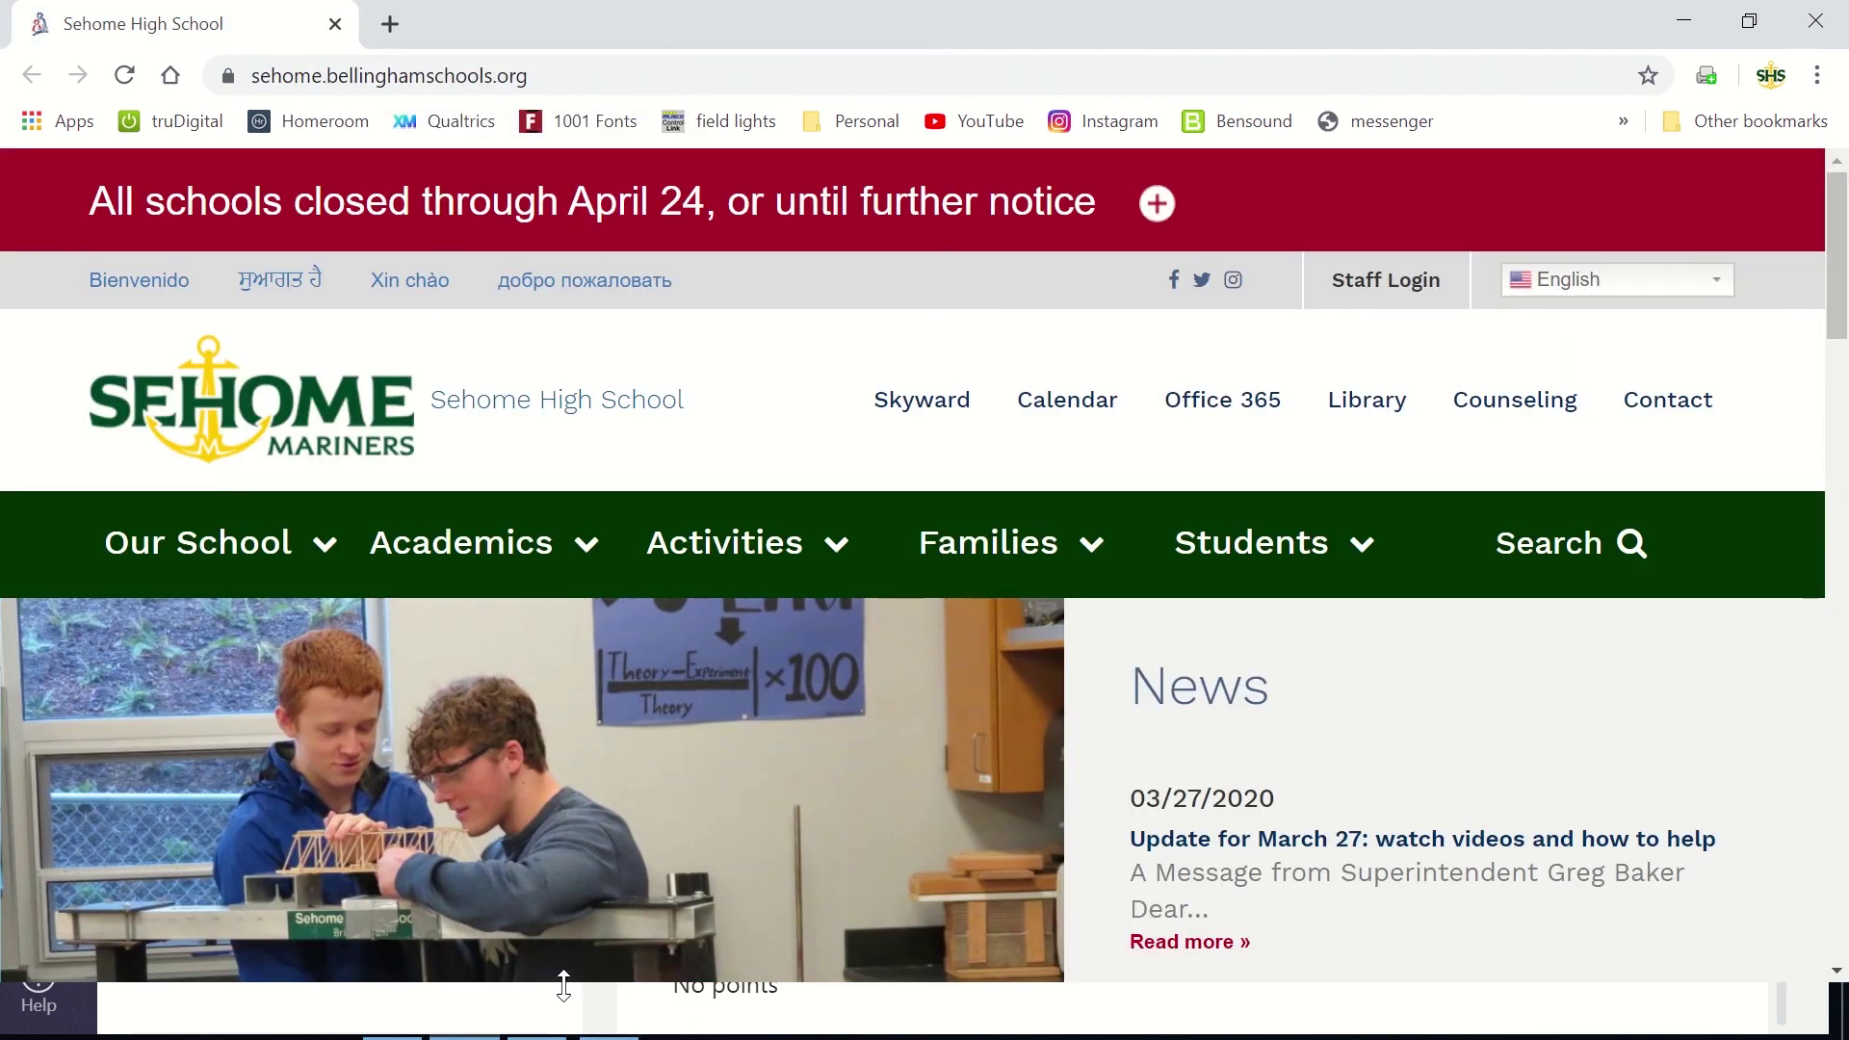
Return to the Teams desktop app and turn in "Welcome Back to World History".
{"action": "key", "text": "super"}
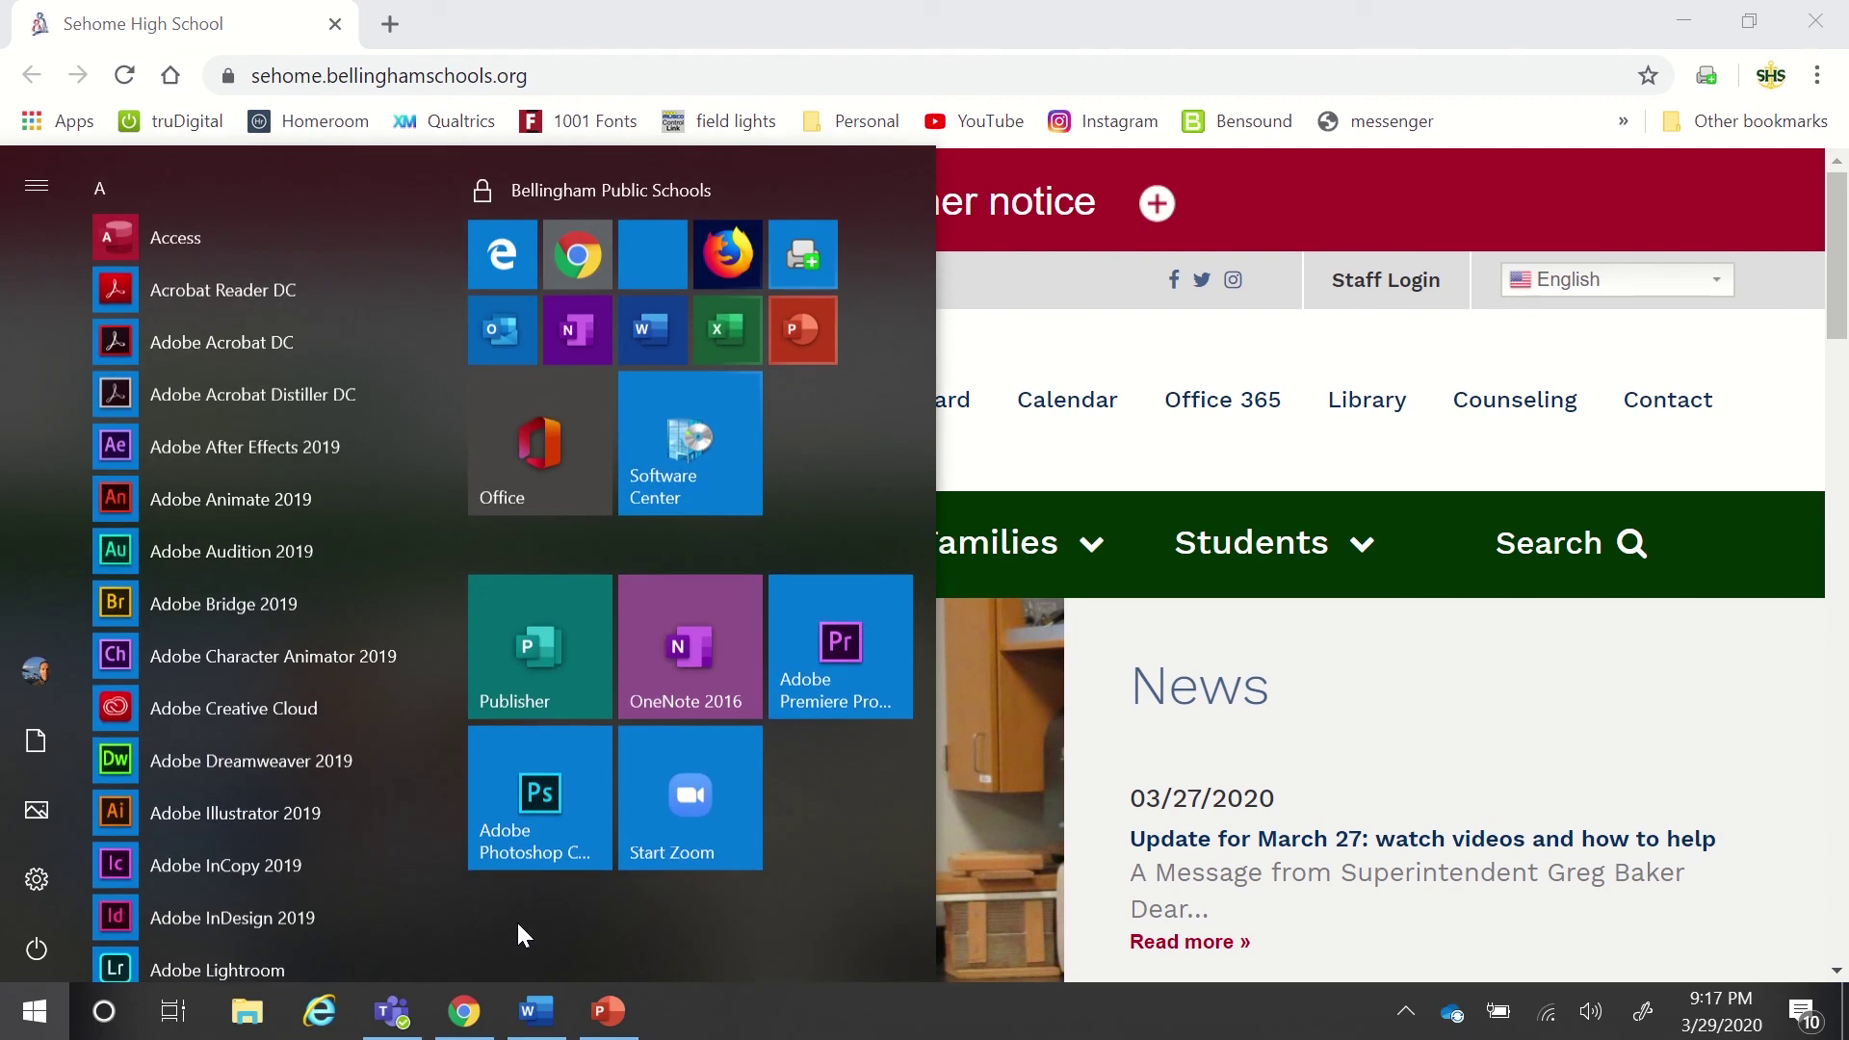
{"action": "left_click", "coordinate": [391, 1010]}
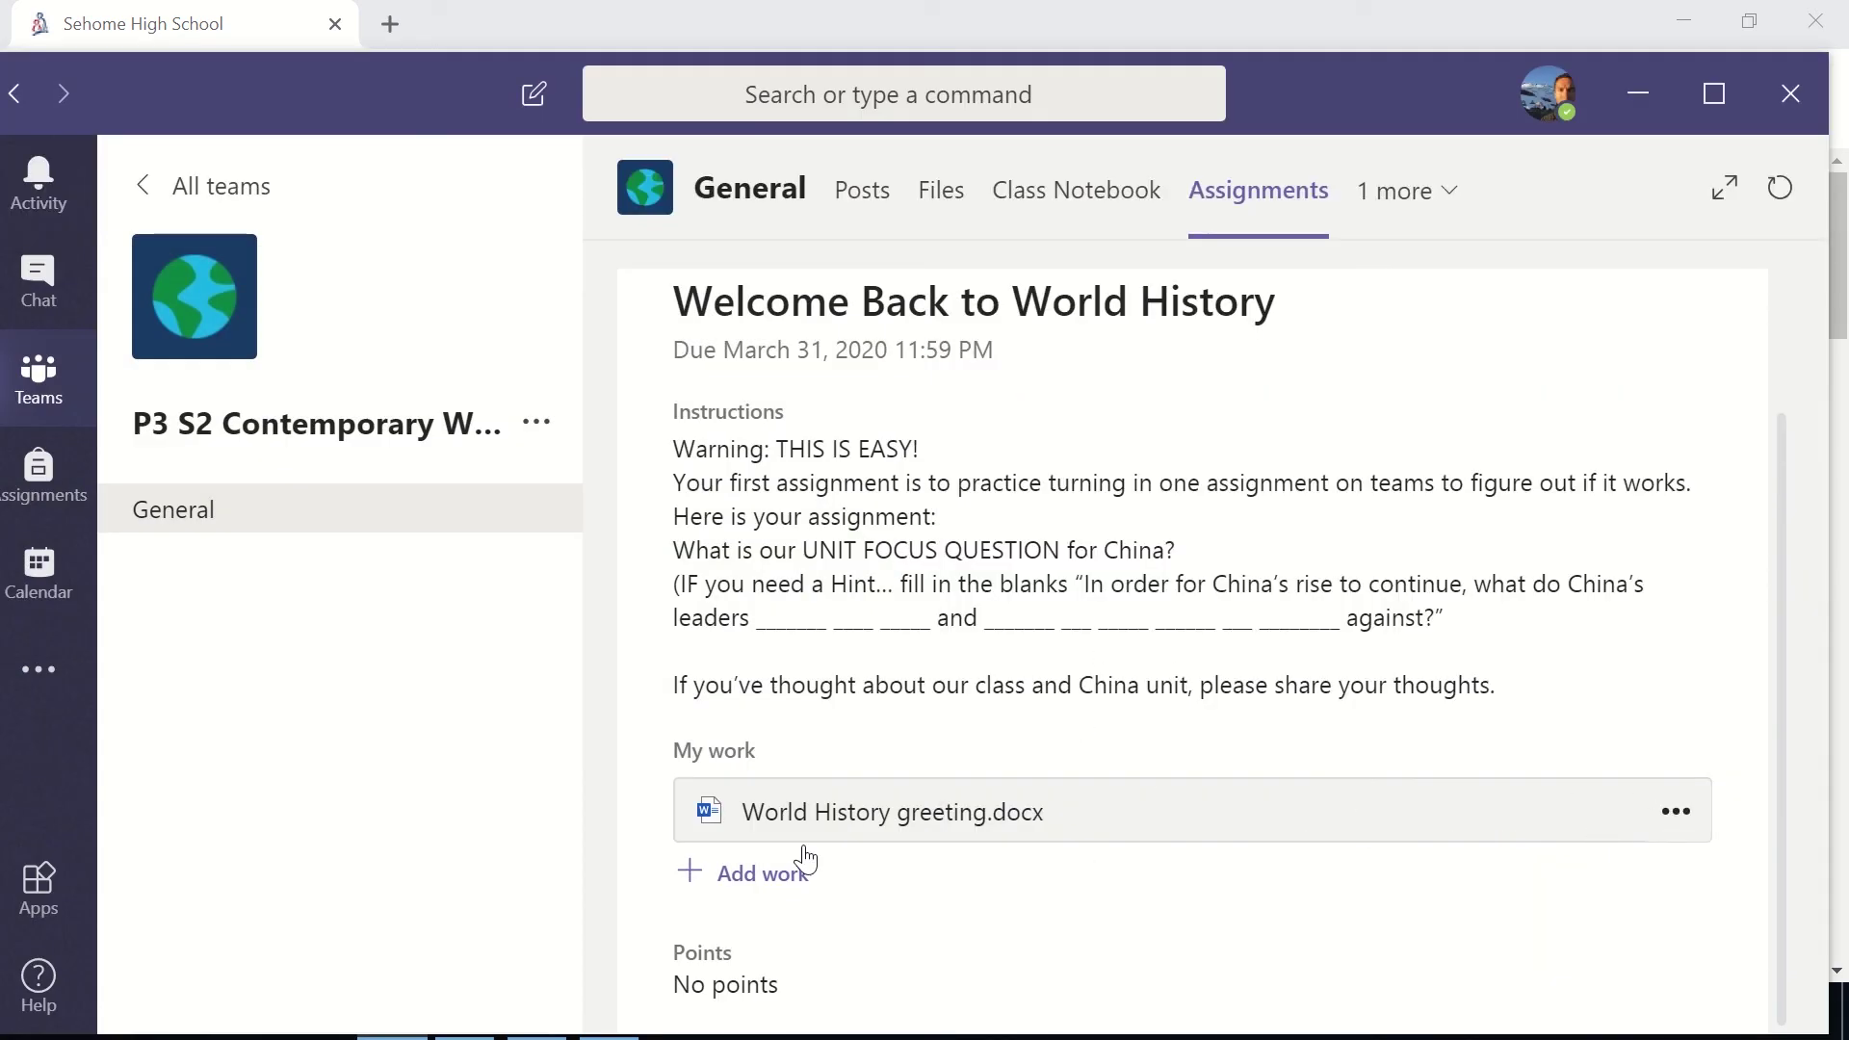
{"action": "scroll", "coordinate": [1302, 814], "scroll_direction": "up", "scroll_amount": 1}
{"action": "scroll", "coordinate": [1303, 814], "scroll_direction": "up", "scroll_amount": 2}
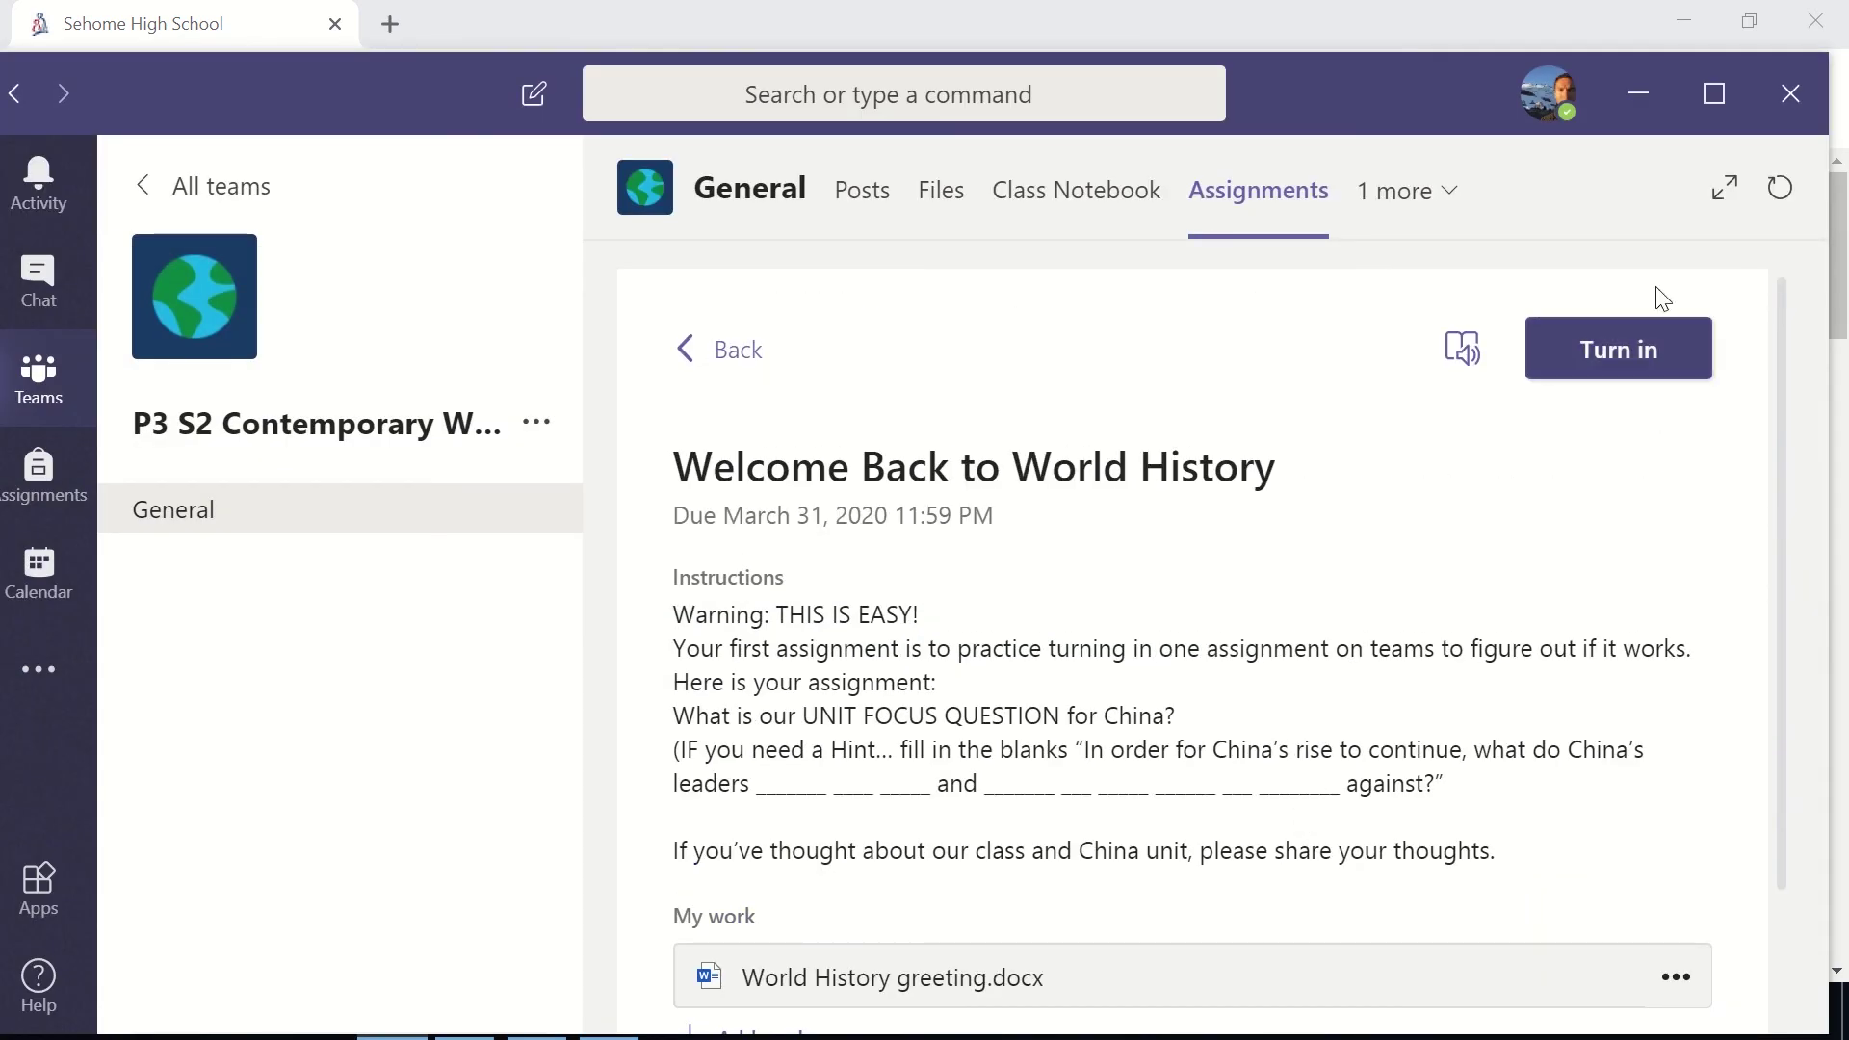
{"action": "left_click", "coordinate": [1634, 364]}
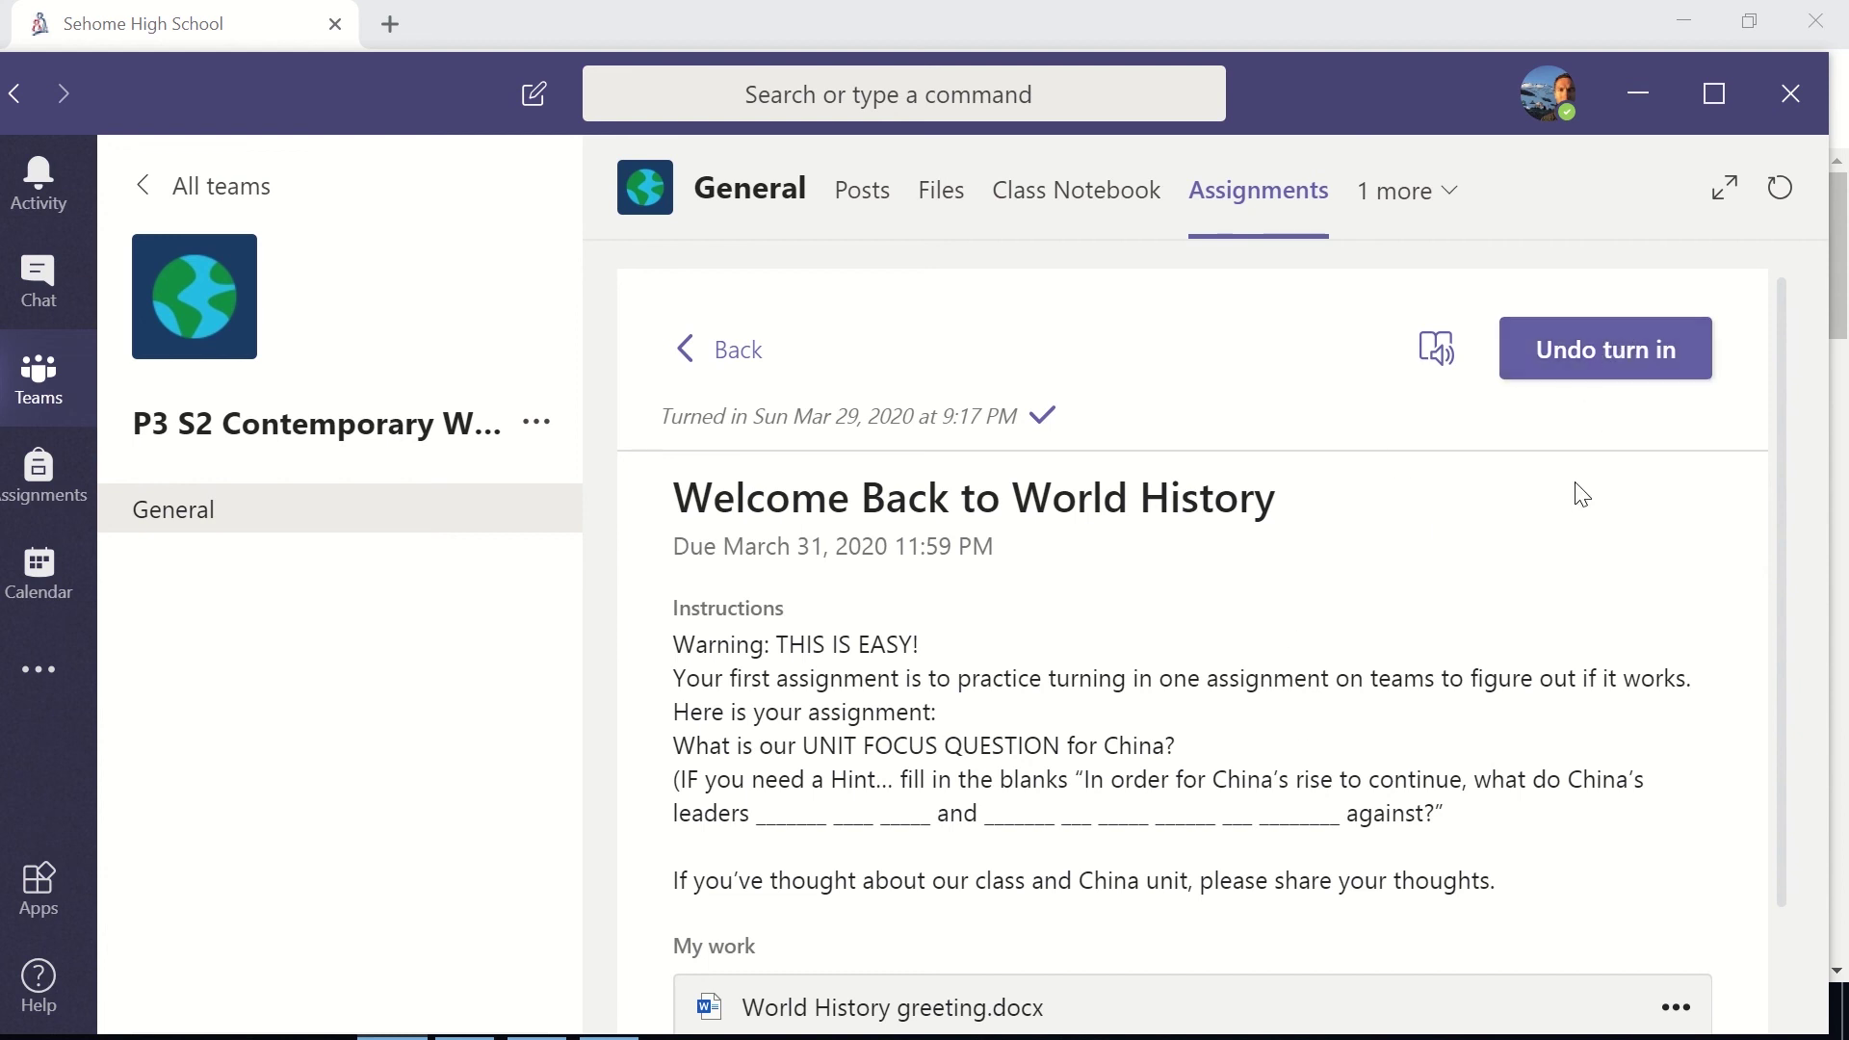
Review the submitted World History assignment page and switch back to the Sehome High School site in the browser.
{"action": "scroll", "coordinate": [1420, 535], "scroll_direction": "down", "scroll_amount": 3}
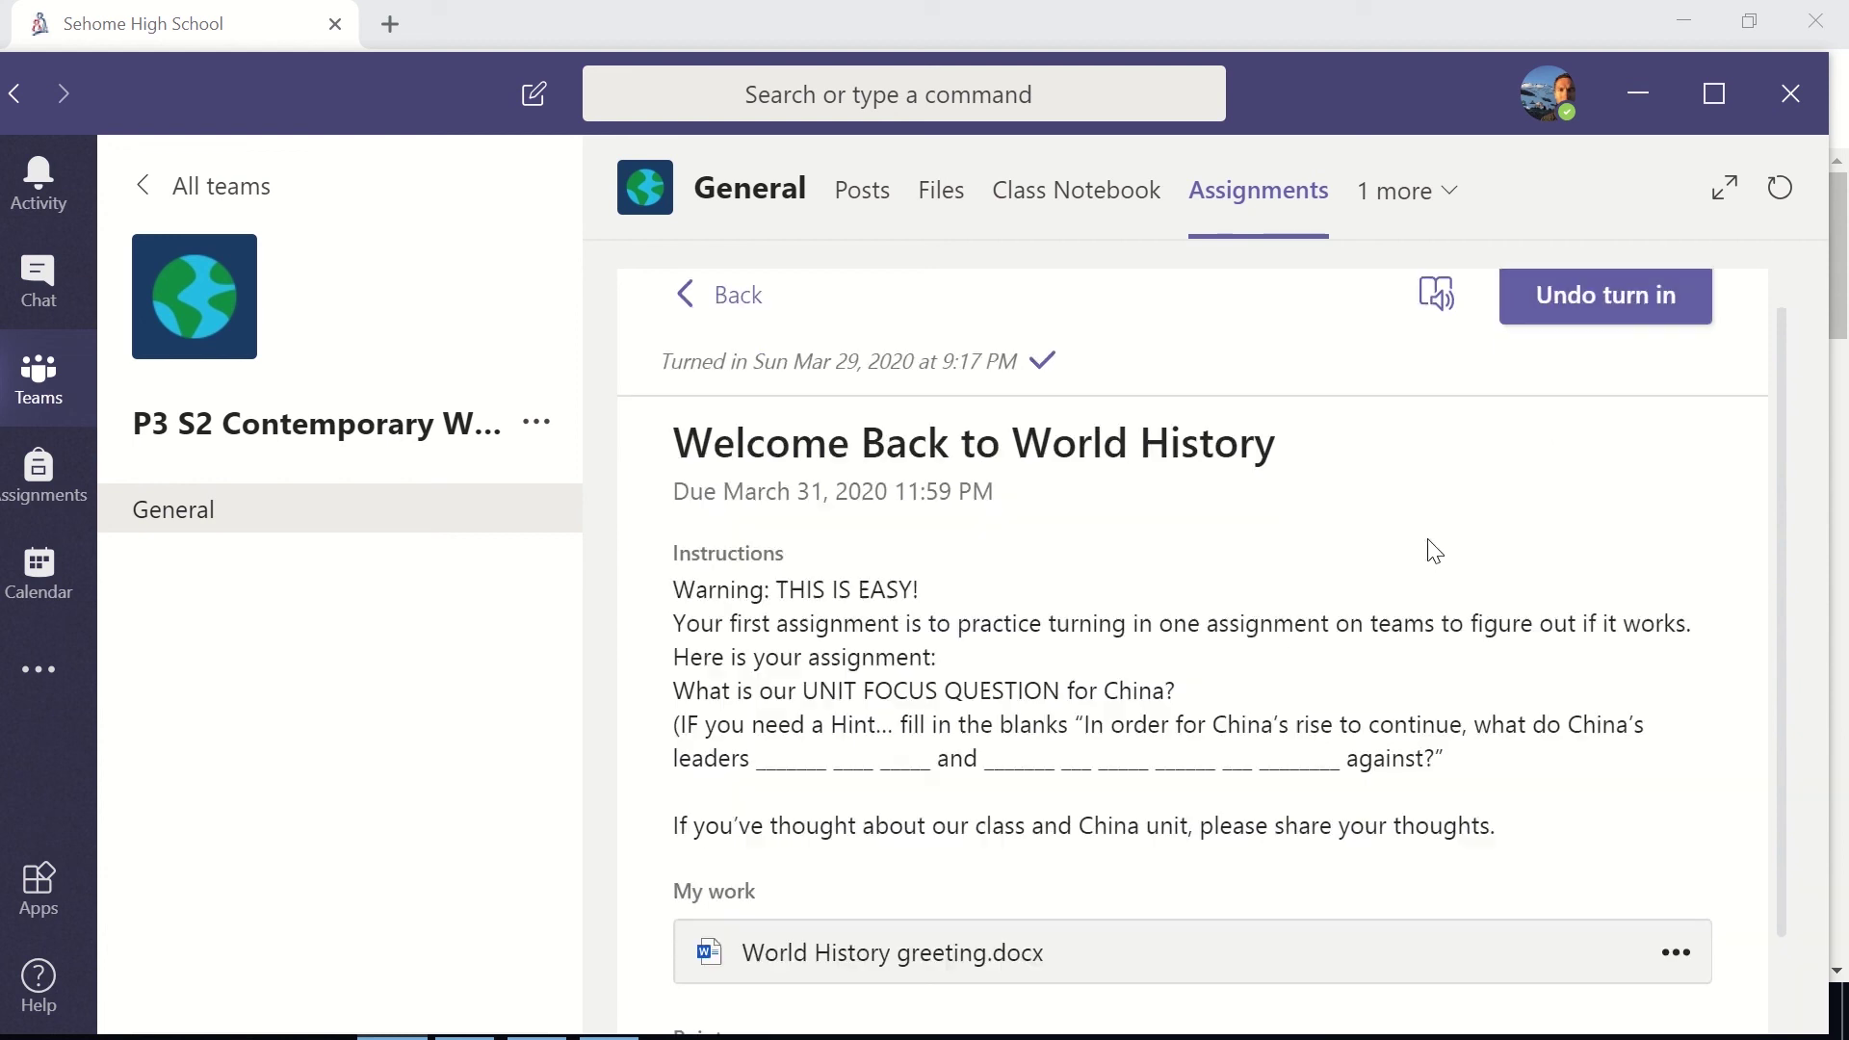
{"action": "scroll", "coordinate": [1328, 540], "scroll_direction": "up", "scroll_amount": 3}
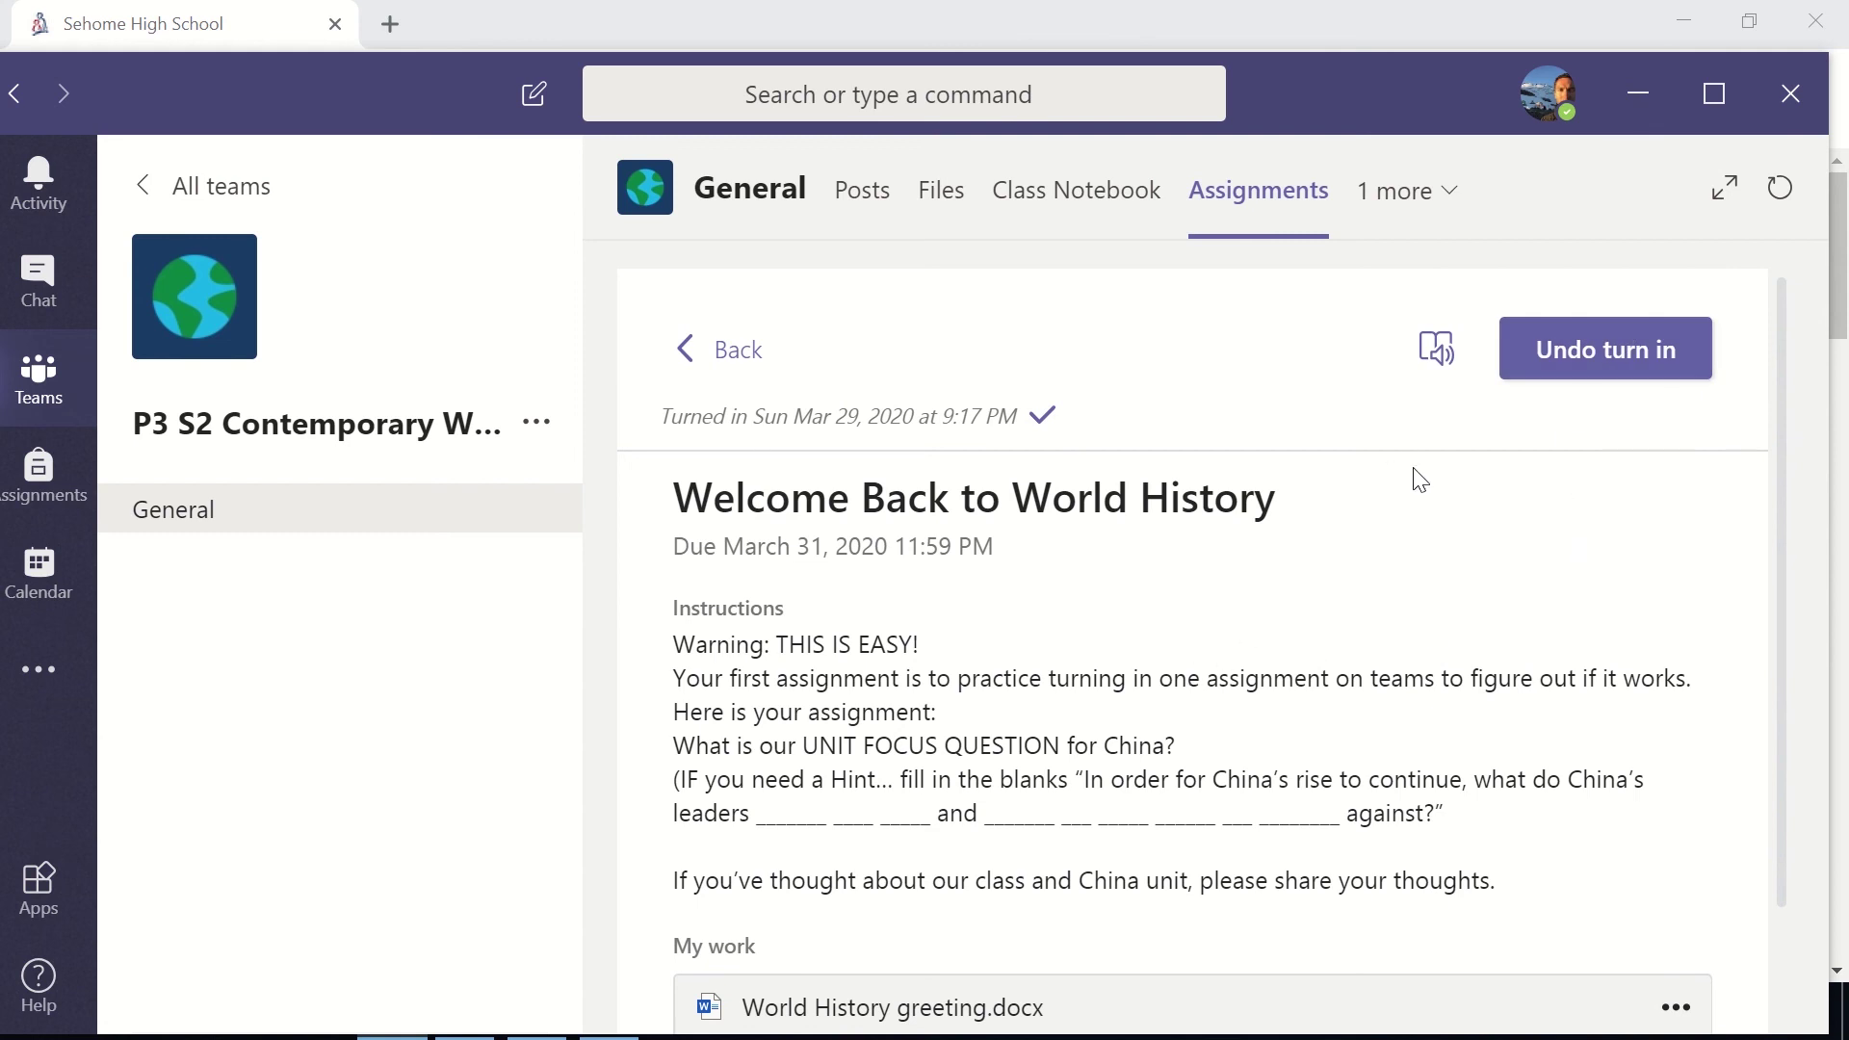
{"action": "key", "text": "alt+Tab"}
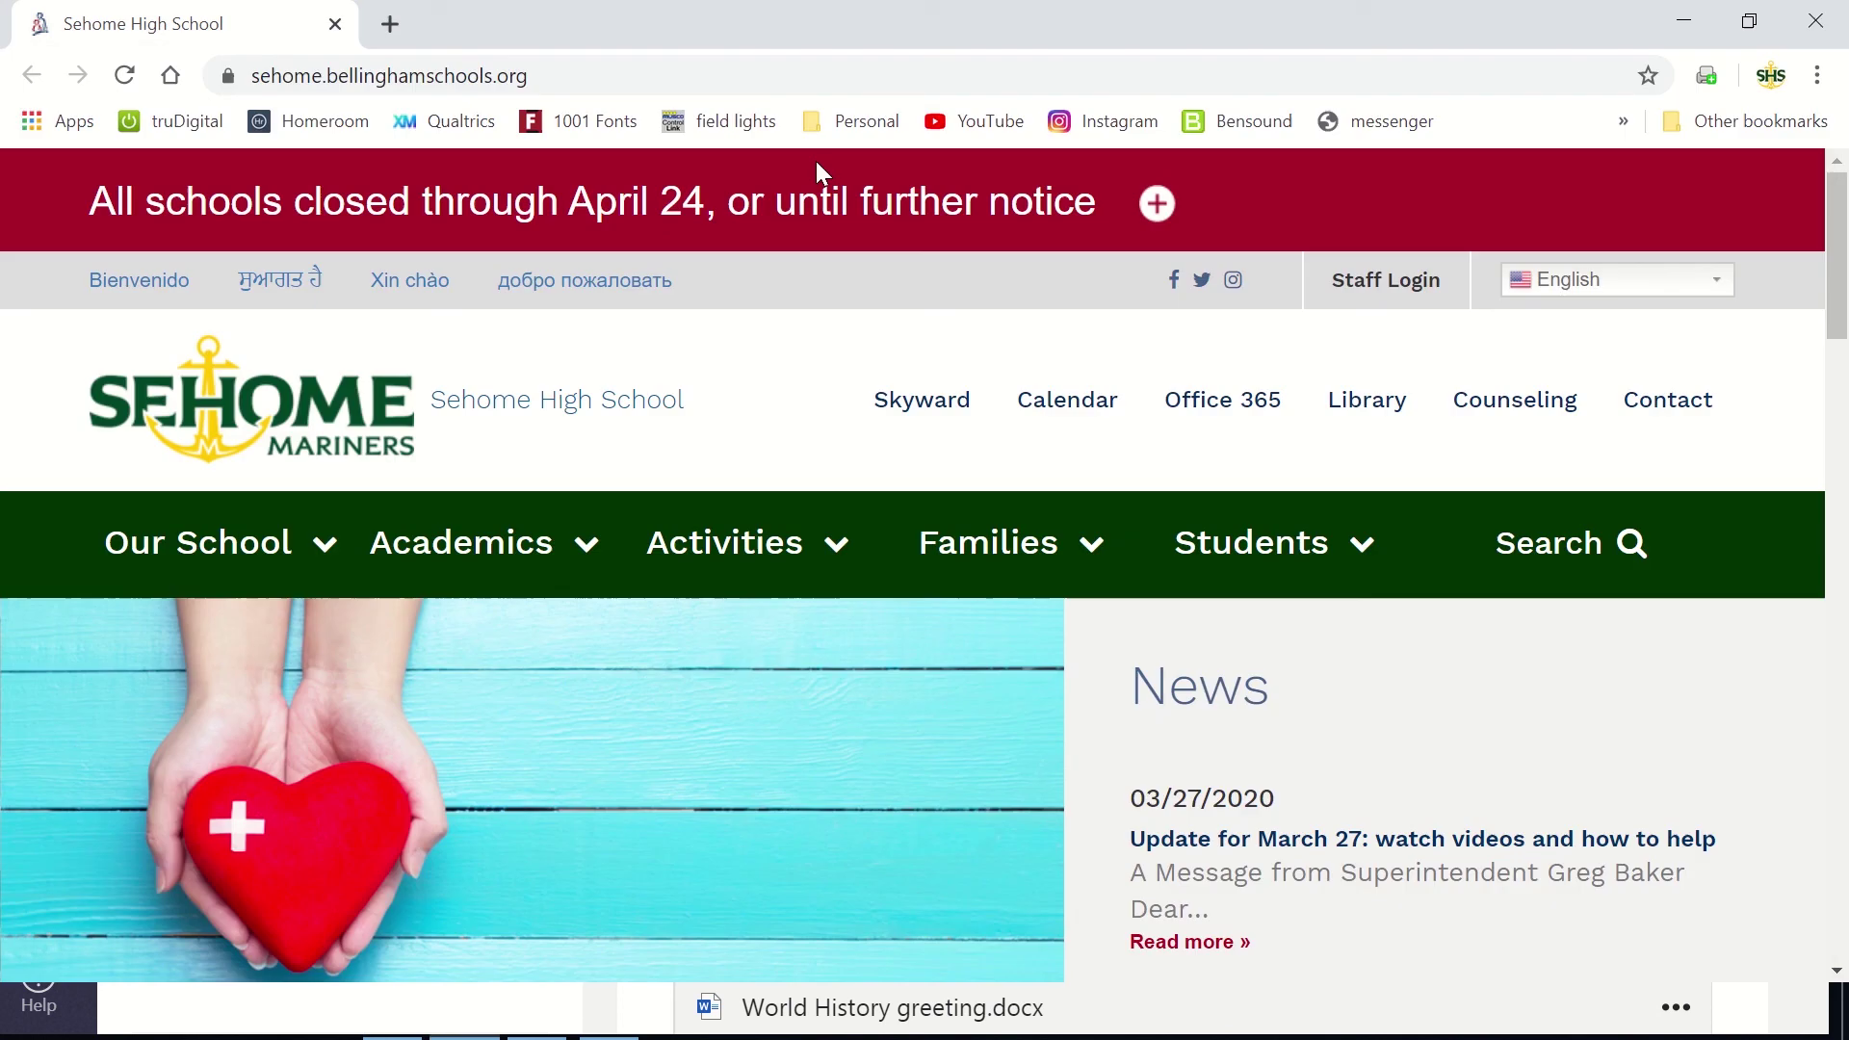